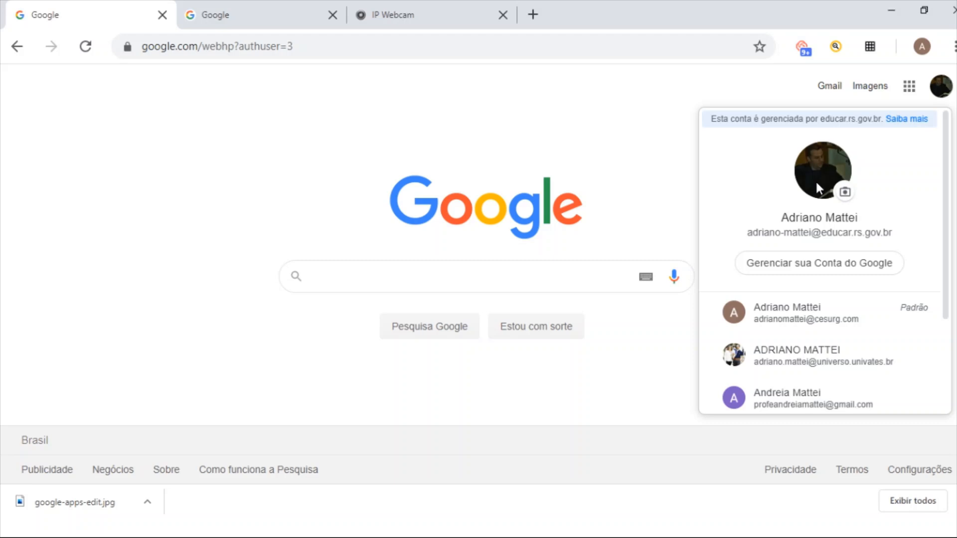
- Open Google Sala de Aula from the Google apps and enter the class 204 - Filosofia
left_click(940, 88)
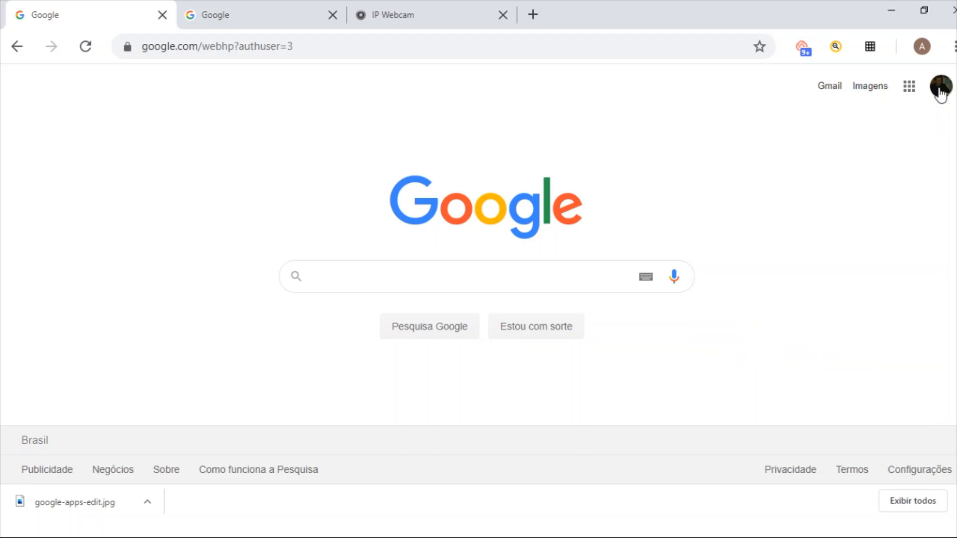
left_click(911, 90)
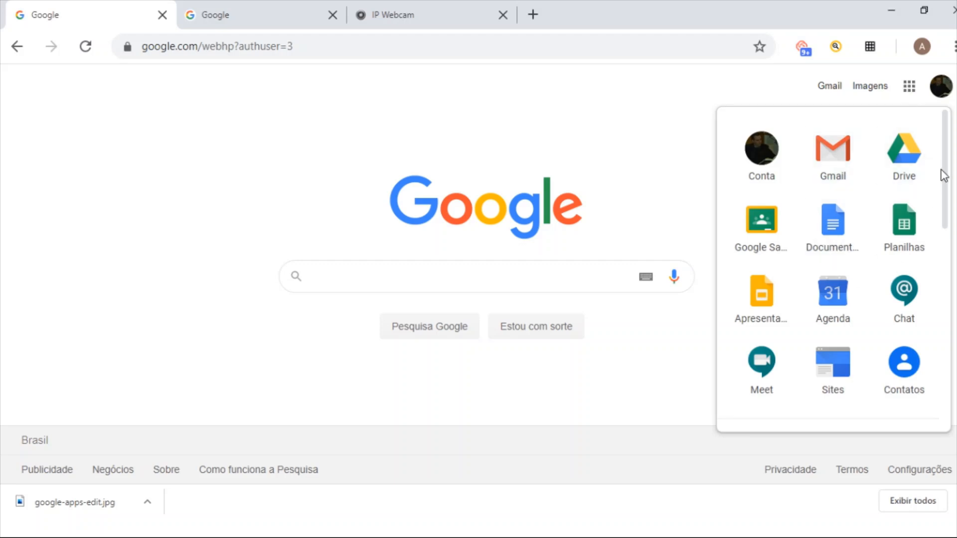
scroll(946, 187, "down", 2)
left_click_drag(945, 187, 923, 331)
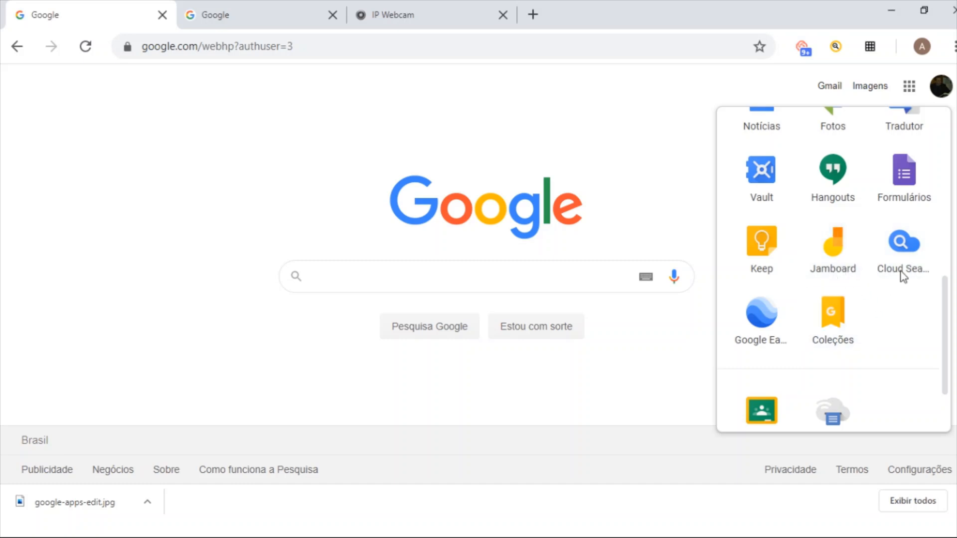
left_click_drag(950, 316, 940, 181)
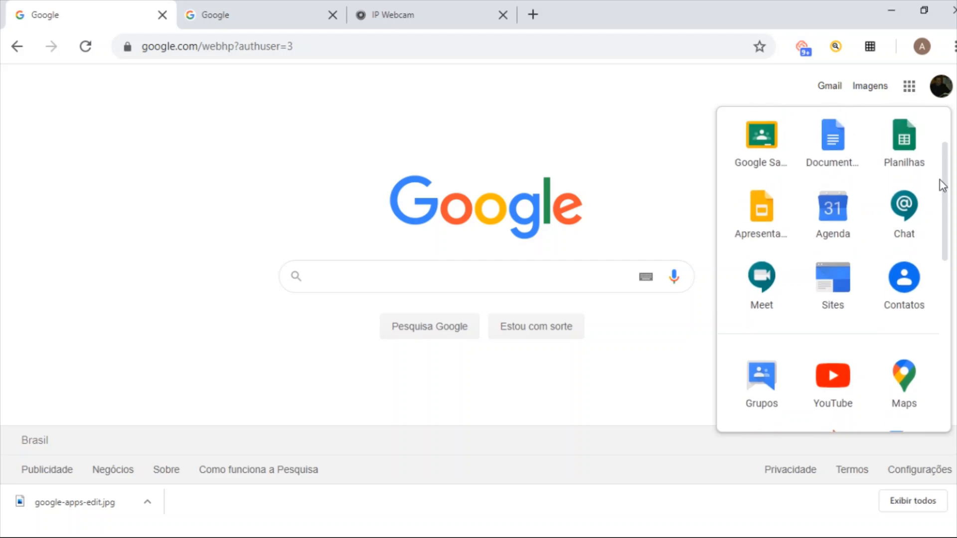
left_click(764, 145)
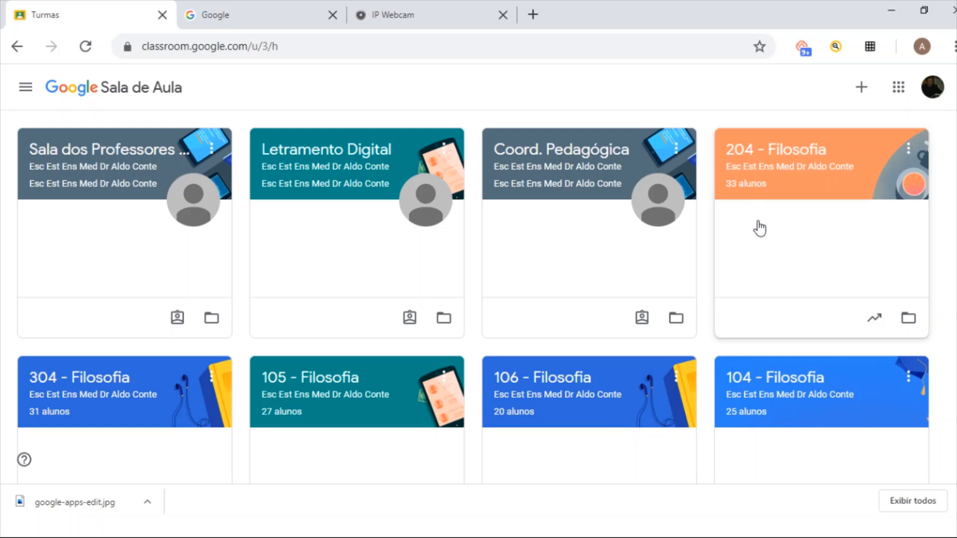
left_click(793, 189)
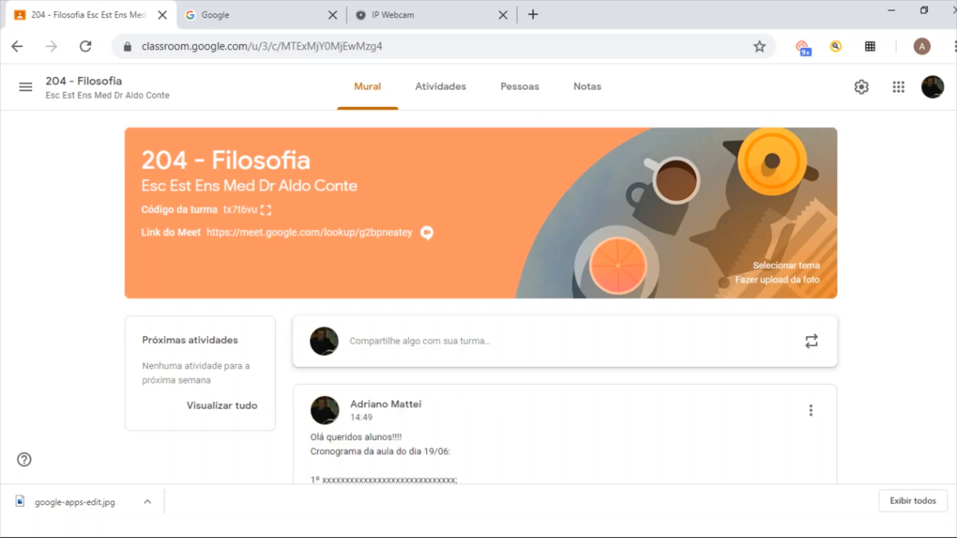
- Examine the class's Mural, including its header details and the posted announcement with the lesson schedule and PDF attachment
scroll(951, 274, "down", 3)
scroll(951, 274, "up", 3)
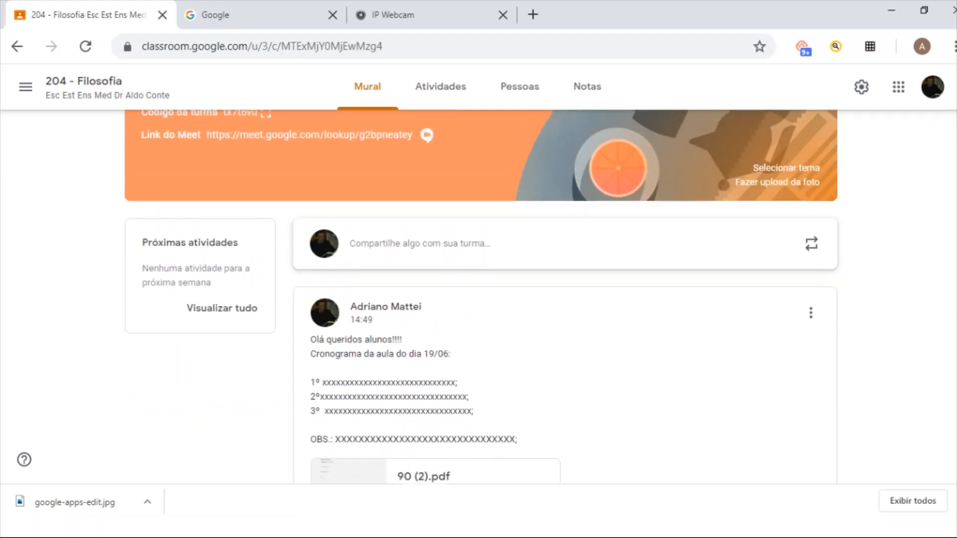
scroll(951, 274, "down", 4)
scroll(950, 274, "up", 4)
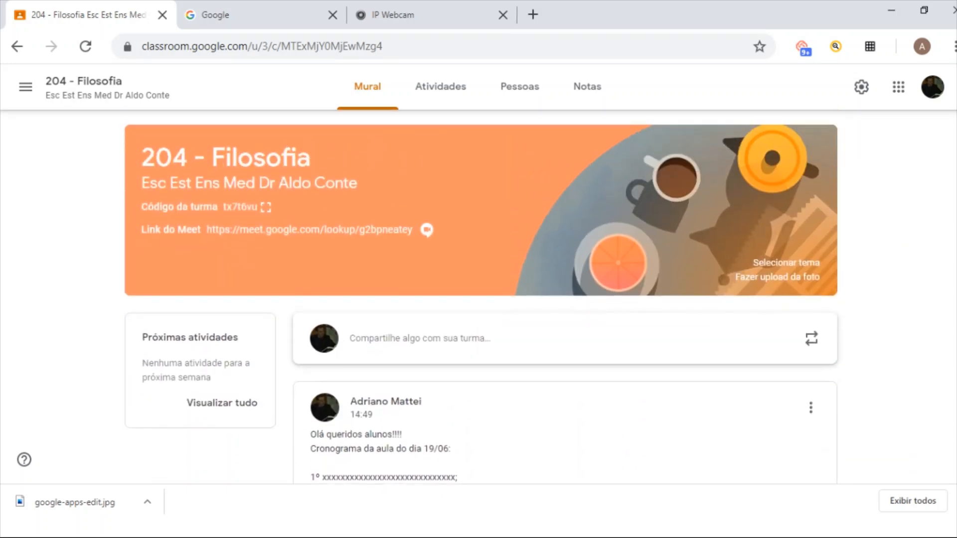
scroll(950, 274, "down", 1)
scroll(951, 274, "down", 2)
scroll(951, 273, "up", 3)
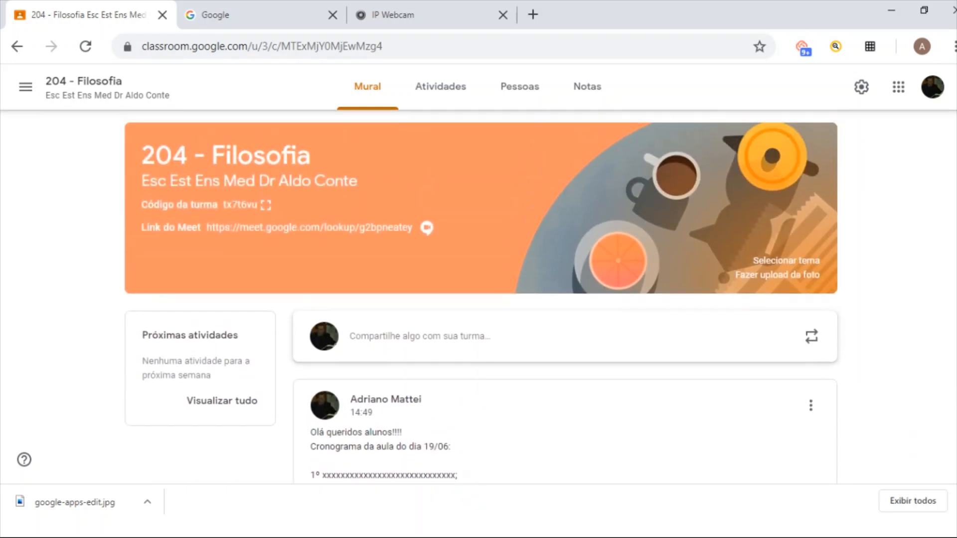
scroll(951, 273, "down", 3)
scroll(951, 273, "up", 3)
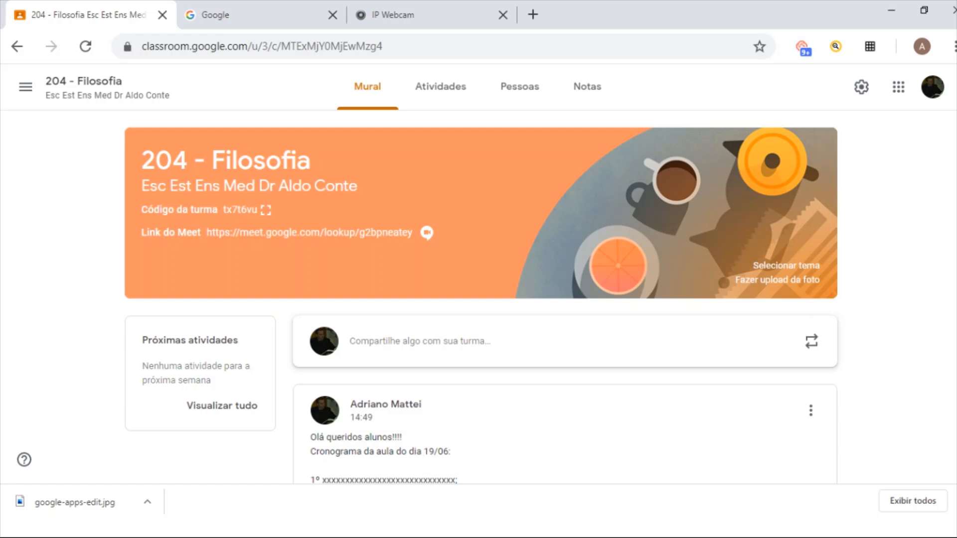
scroll(952, 349, "down", 4)
scroll(952, 349, "up", 4)
scroll(479, 296, "down", 3)
scroll(478, 297, "up", 3)
scroll(949, 217, "down", 3)
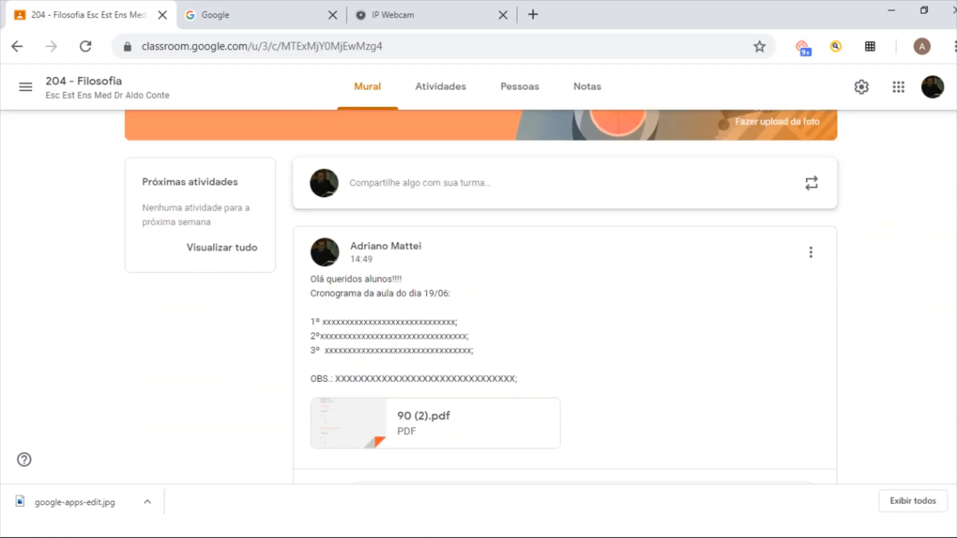
scroll(950, 217, "up", 3)
scroll(950, 217, "down", 4)
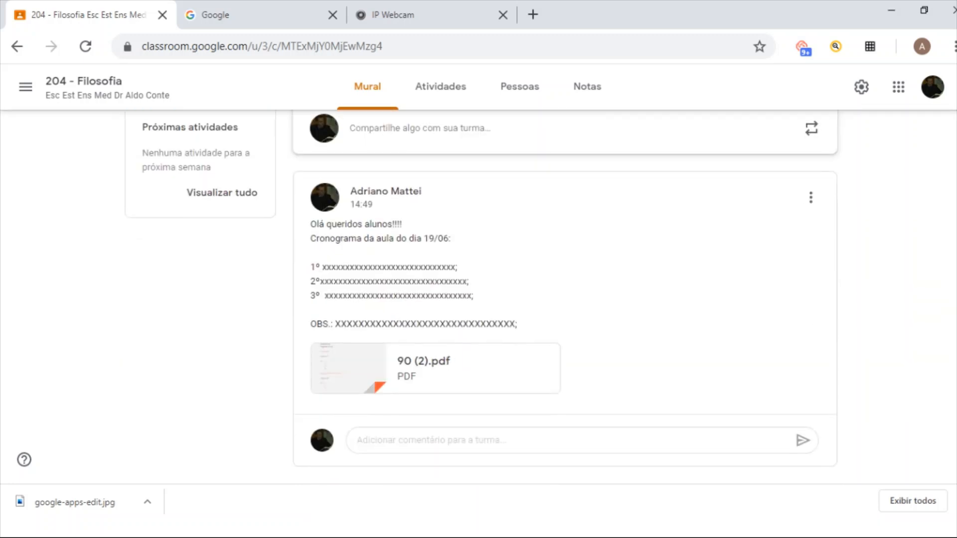
scroll(950, 217, "up", 3)
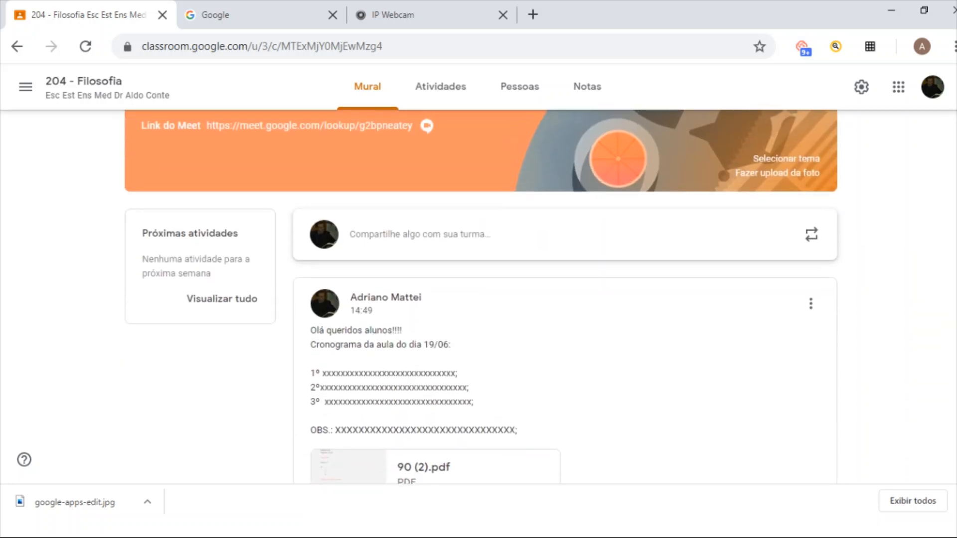
scroll(949, 217, "down", 3)
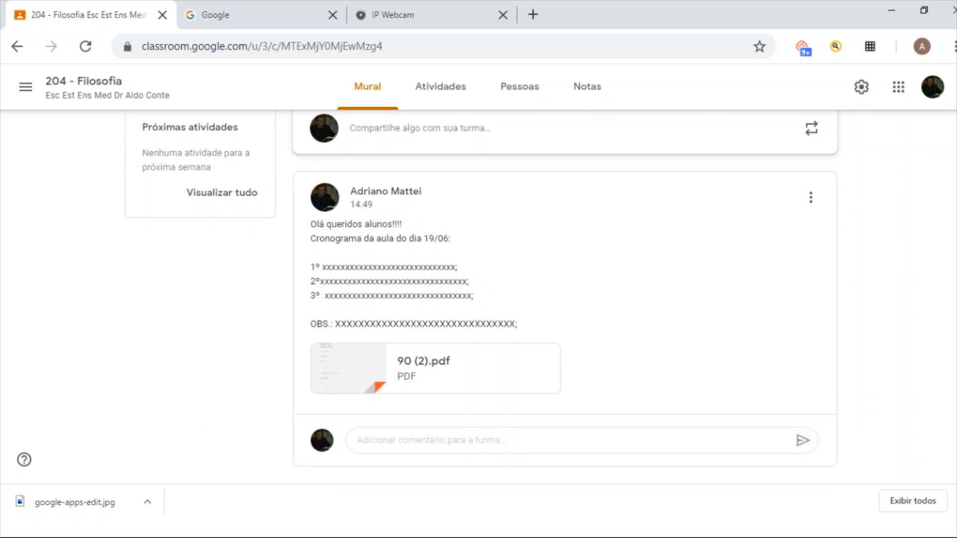
scroll(483, 294, "up", 2)
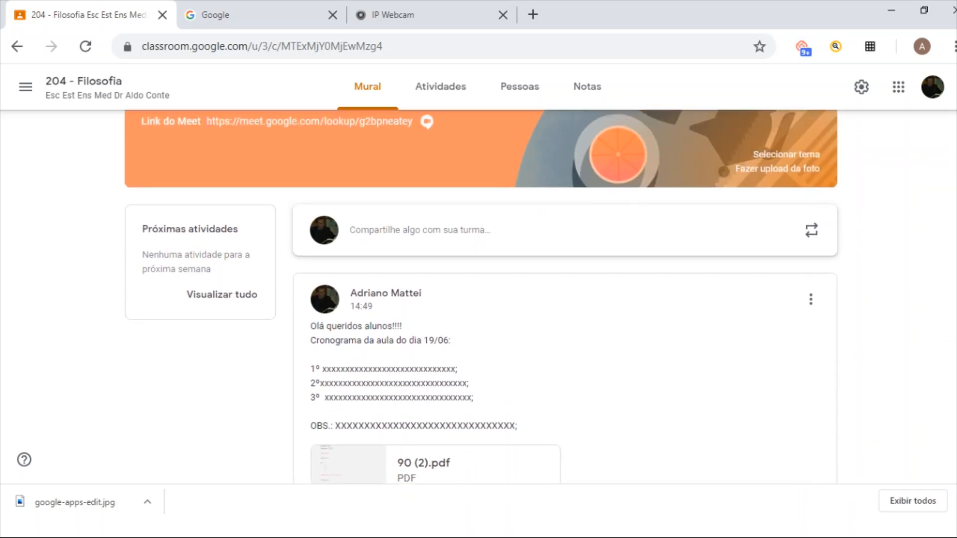
scroll(484, 294, "down", 1)
scroll(483, 294, "up", 1)
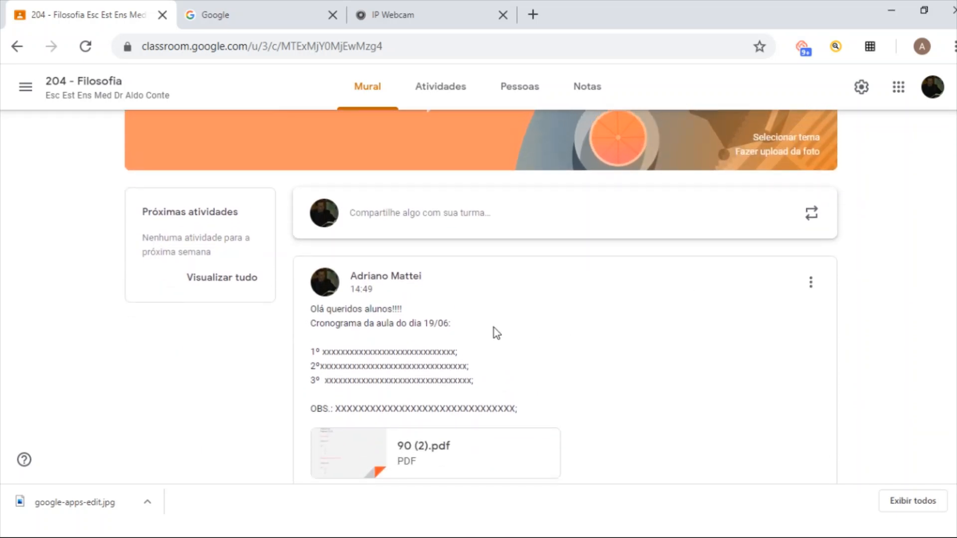
- Open the 19/06 lesson schedule announcement for editing and review its message and attached PDF
left_click(810, 284)
left_click(684, 338)
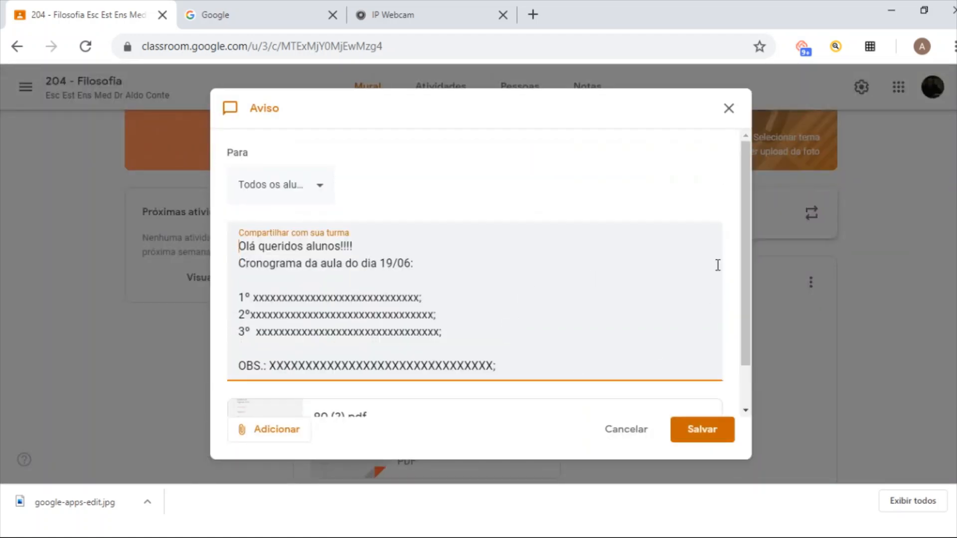
mouse_move(747, 228)
left_mouse_down()
mouse_move(742, 293)
mouse_move(735, 230)
left_mouse_up()
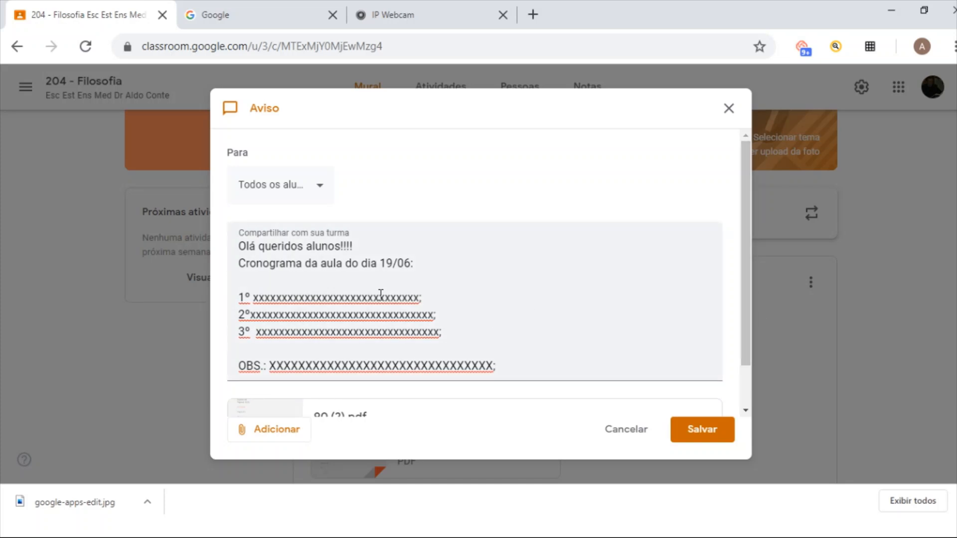
scroll(745, 220, "down", 1)
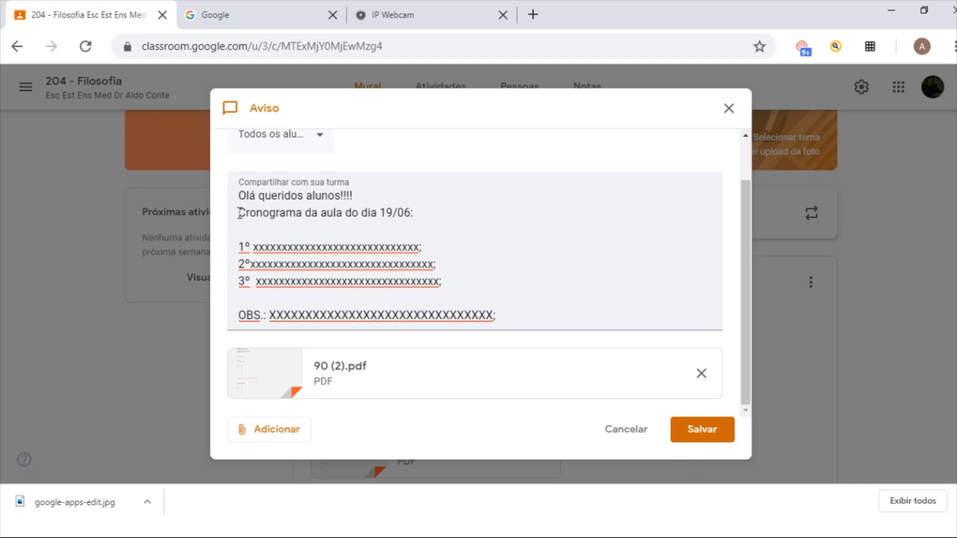
left_click_drag(240, 213, 410, 216)
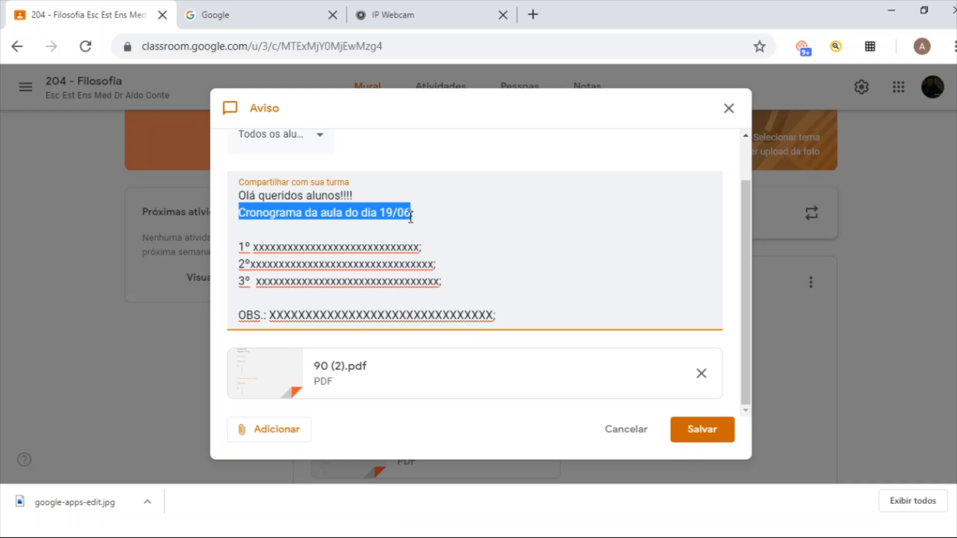
left_click_drag(411, 216, 419, 220)
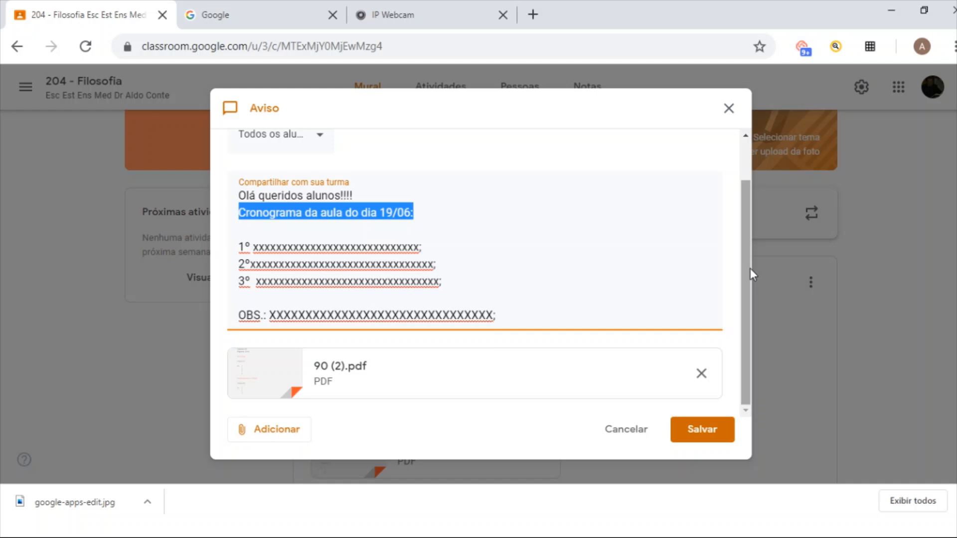
left_click_drag(750, 266, 750, 248)
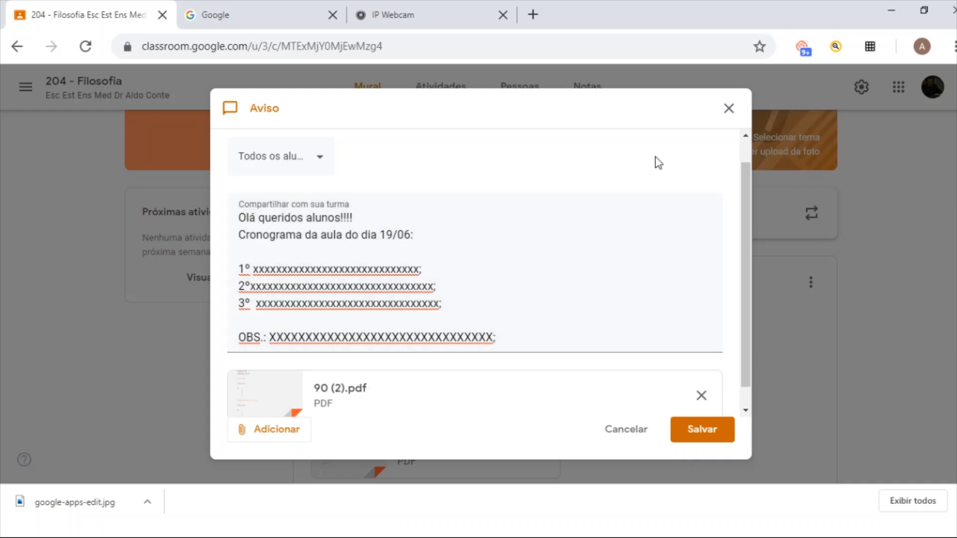
left_click_drag(750, 224, 746, 274)
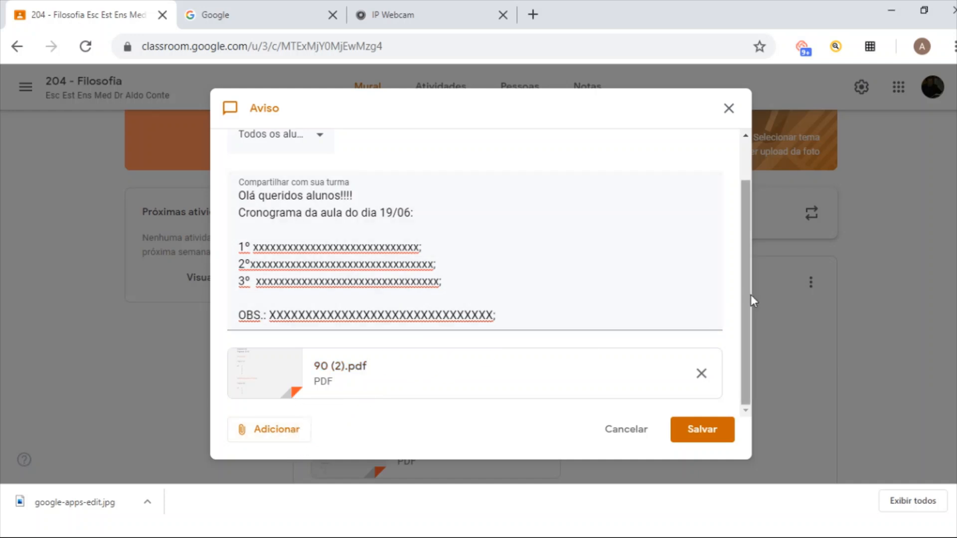
left_click_drag(746, 295, 749, 233)
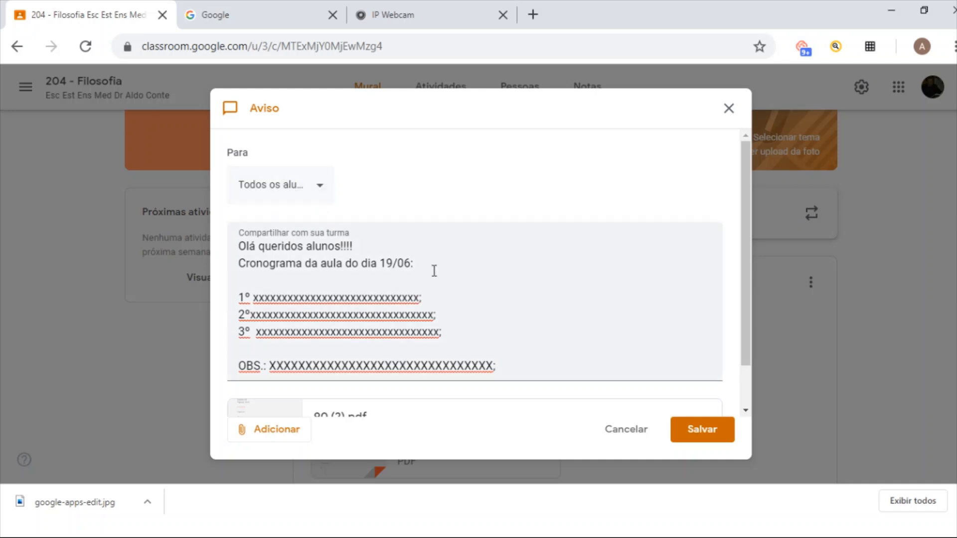
- Check which students are selected to receive the announcement
left_click(322, 191)
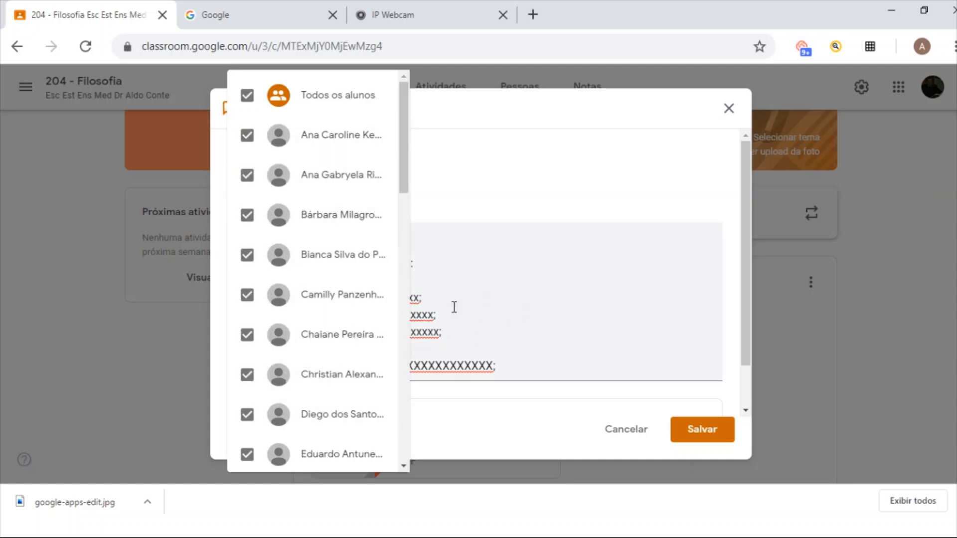
left_click(624, 441)
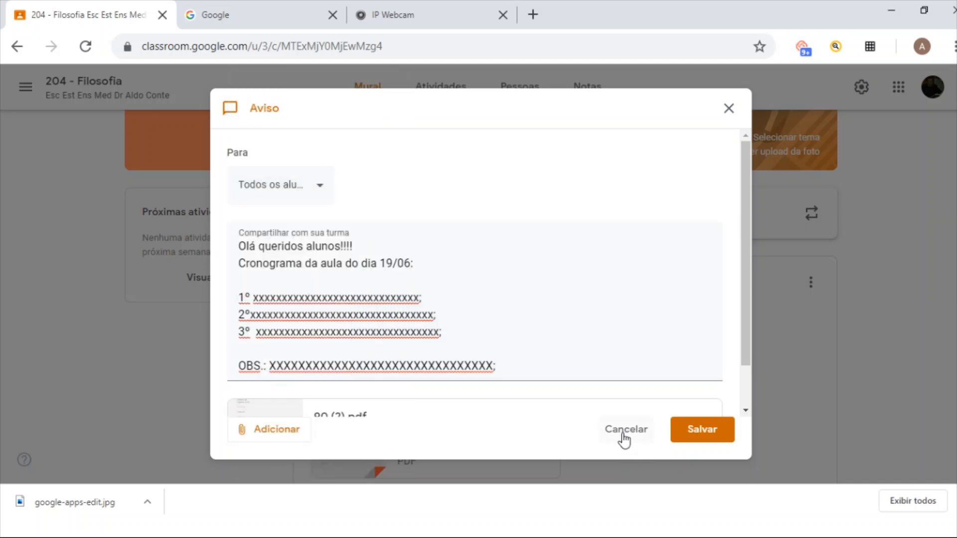
mouse_move(746, 250)
left_mouse_down()
mouse_move(743, 337)
mouse_move(746, 250)
left_mouse_up()
- Insert a space after "2º" in the announcement's schedule, look at the attachment options, and save the announcement
left_click(322, 247)
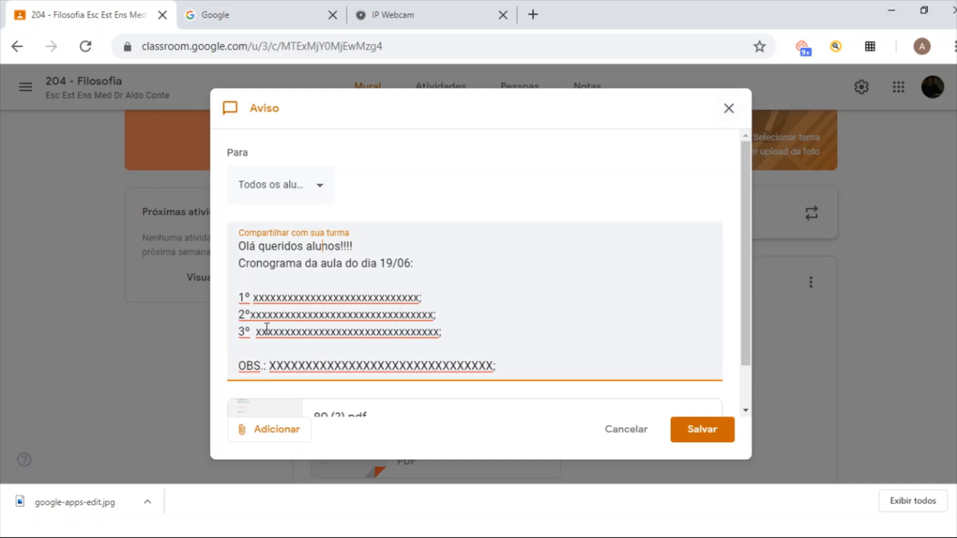
left_click(251, 314)
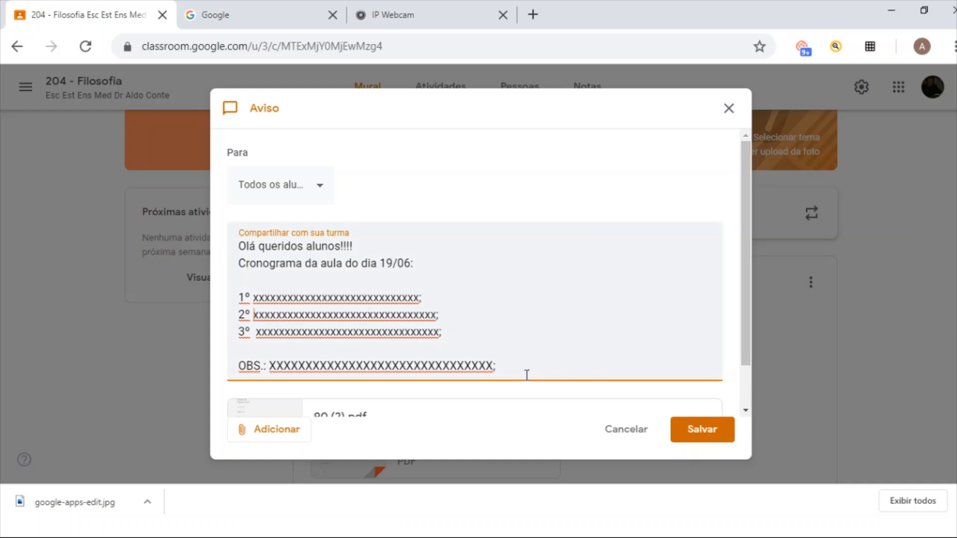
left_click_drag(745, 334, 740, 172)
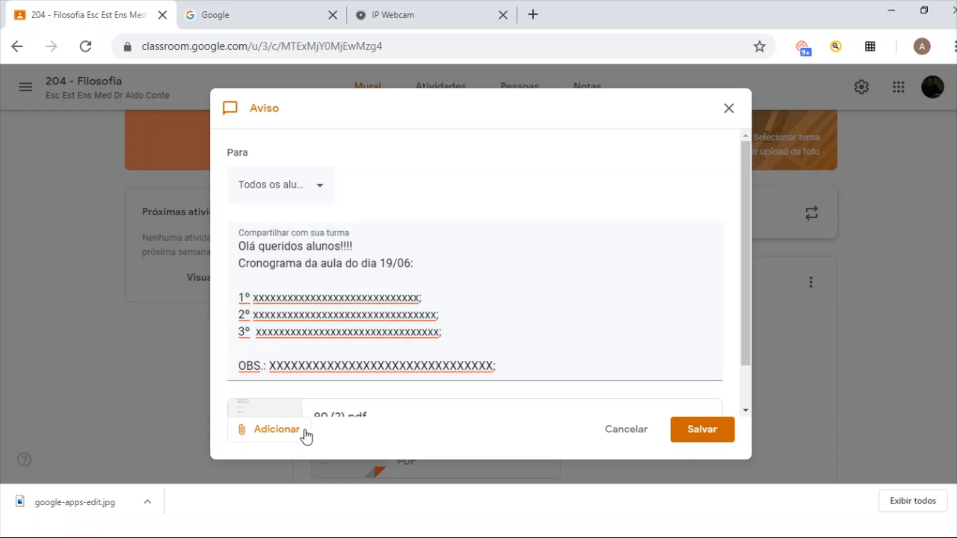
left_click(276, 437)
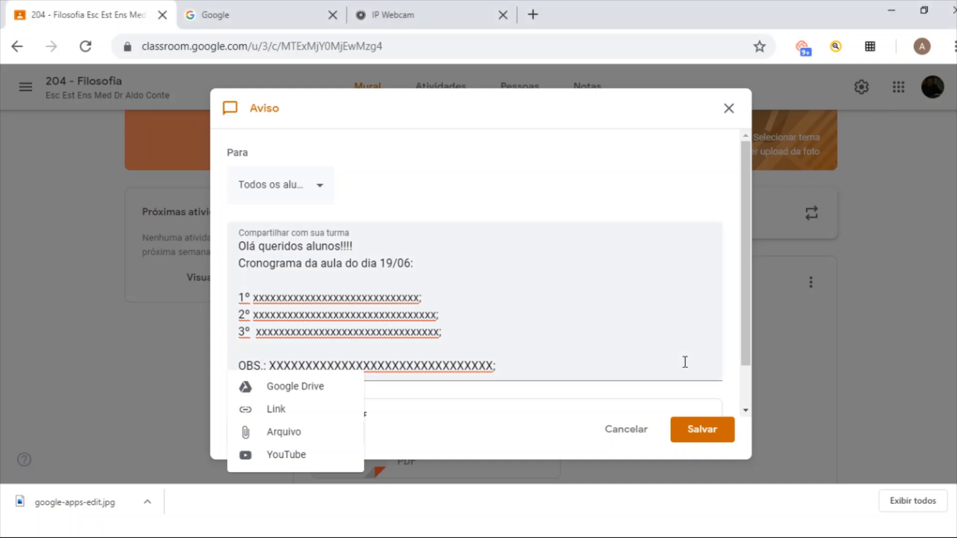
left_click(710, 437)
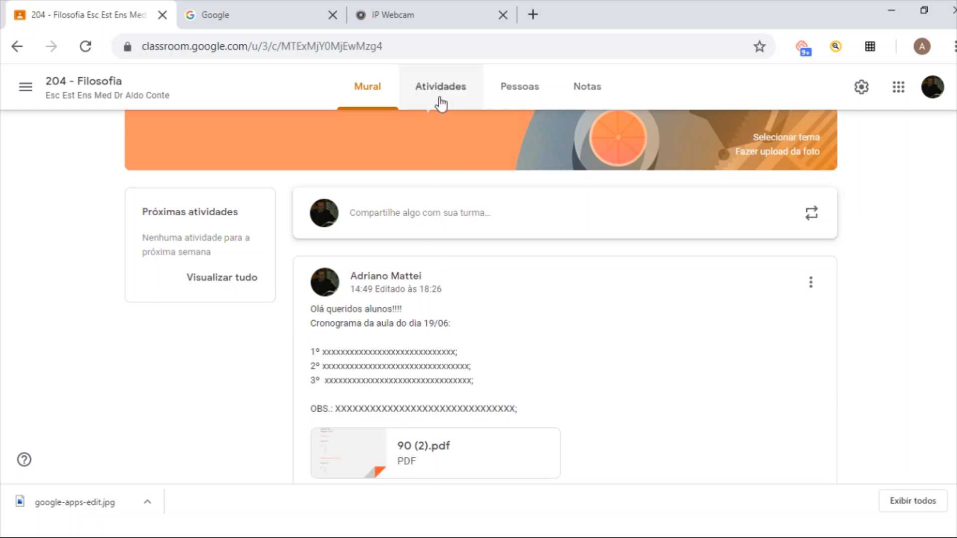
- Start a new Material post in the class's Atividades and title it "xxxxxxxxxxxx"
left_click(439, 100)
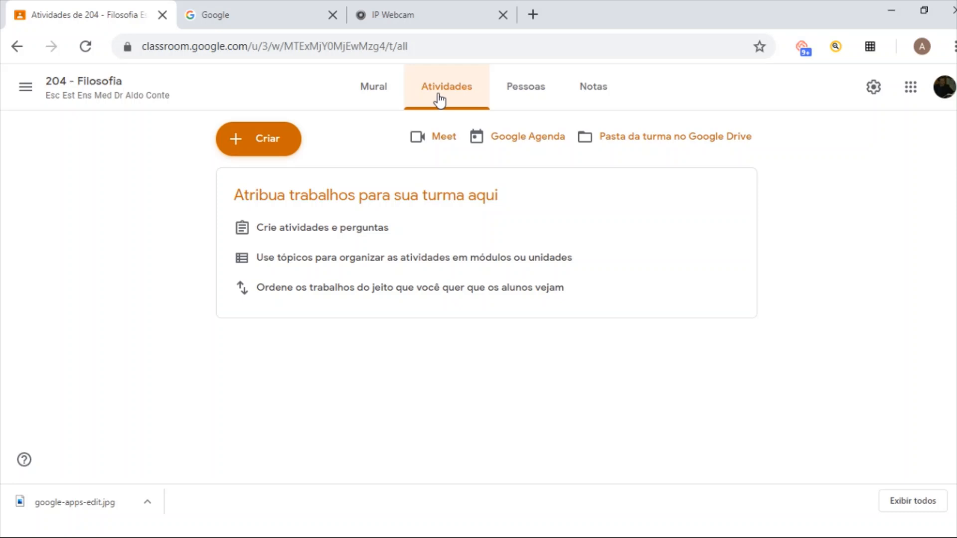
left_click(267, 145)
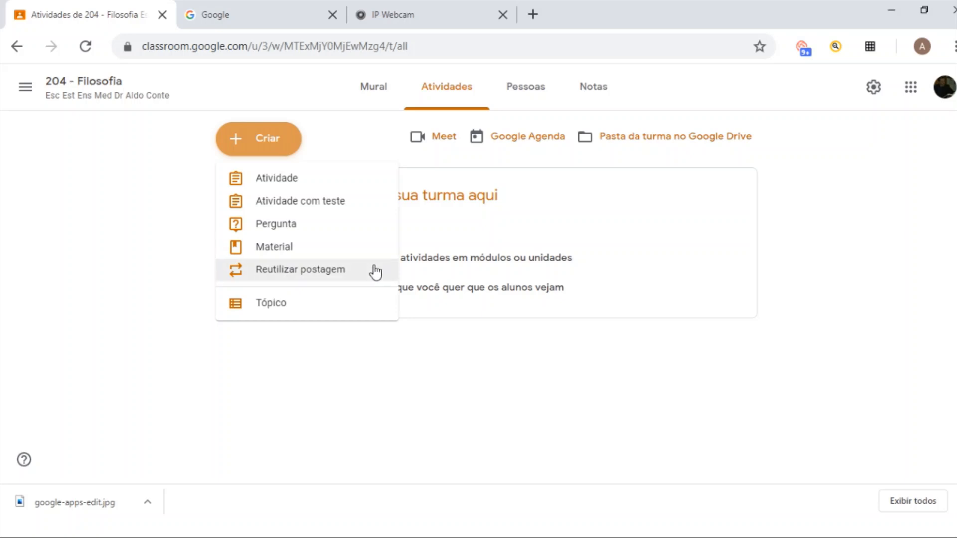
left_click(286, 249)
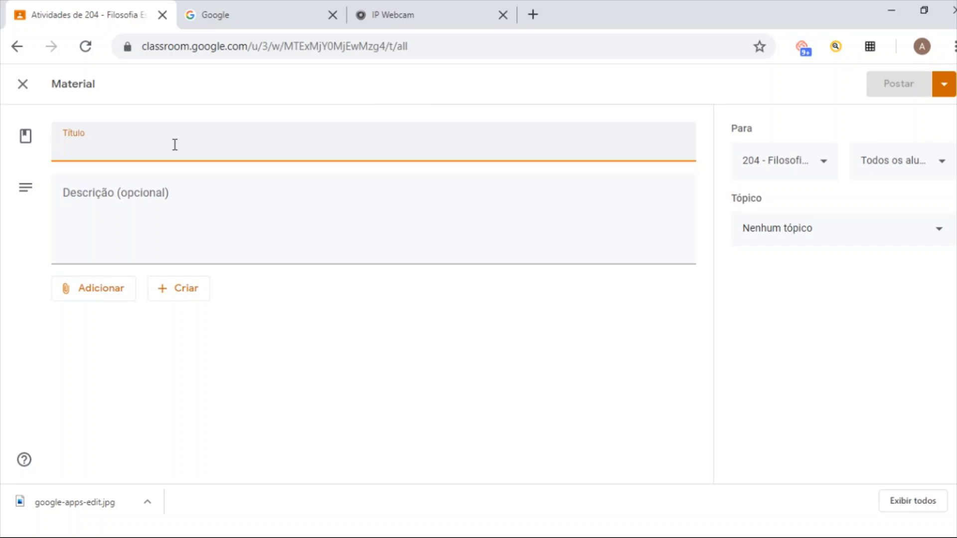
type("xxxxxxxxxxxx")
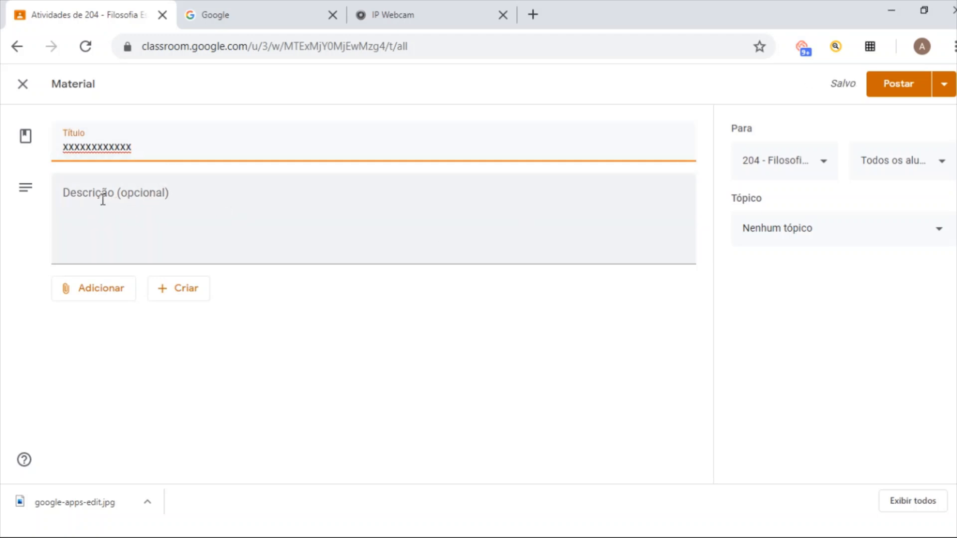
- Enter "xxxxxxxxxx" as the description of the material
left_click(103, 194)
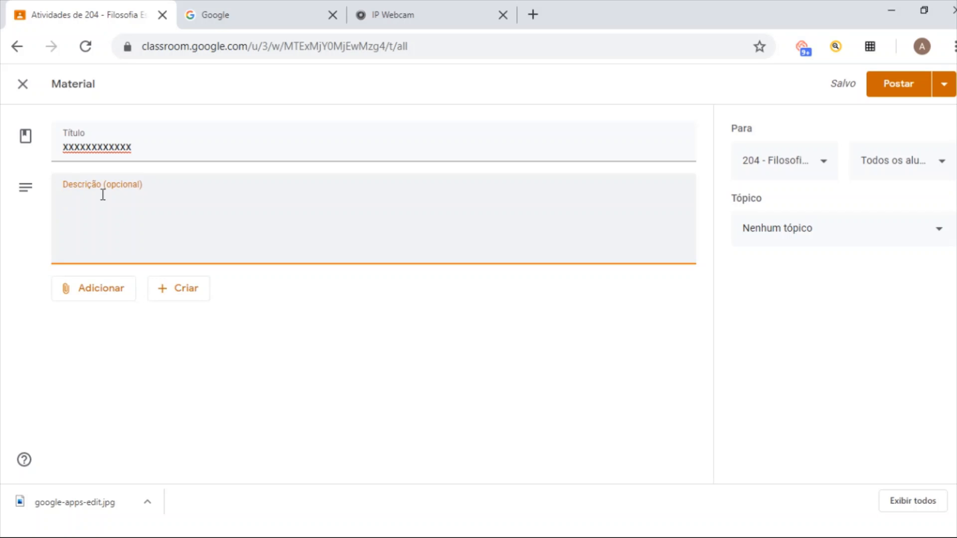
left_click(935, 378)
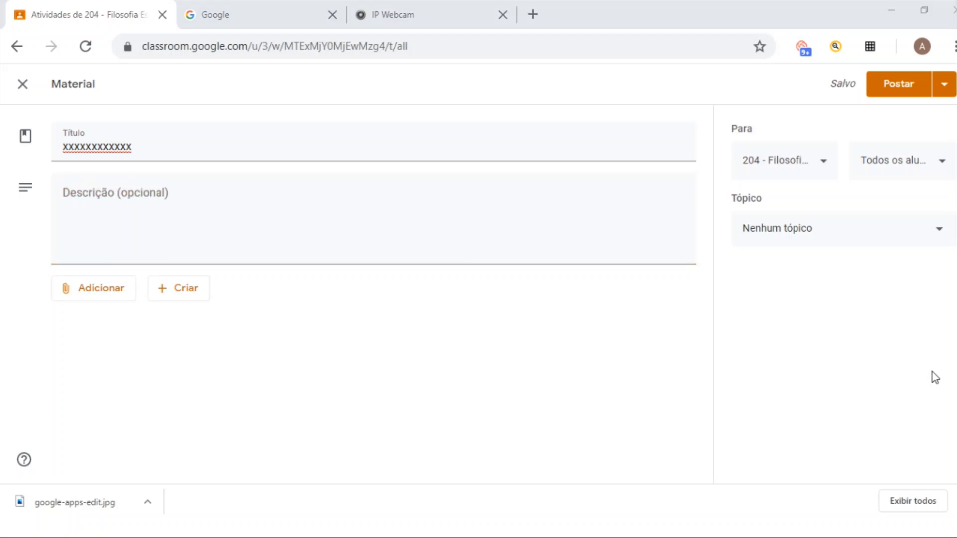
left_click(145, 199)
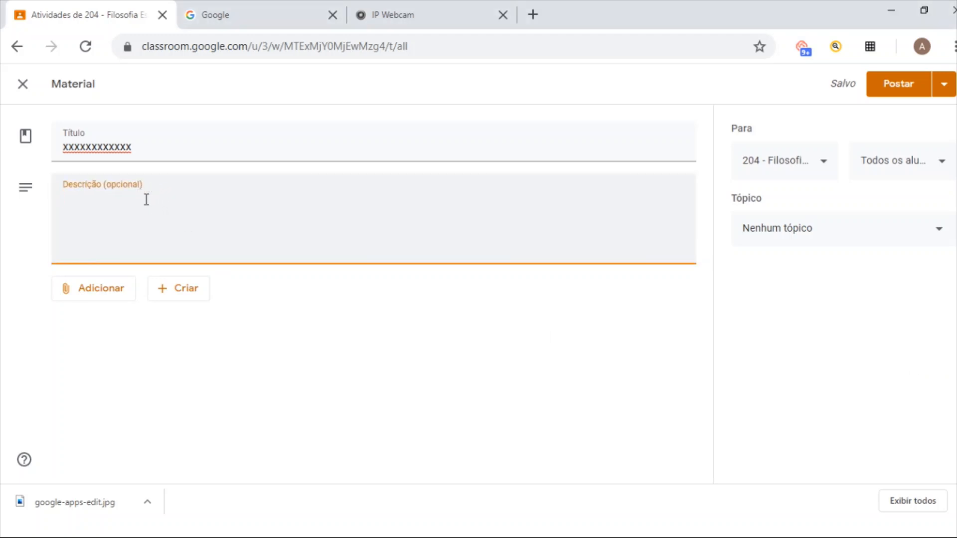
type("xxxxxxxxxx")
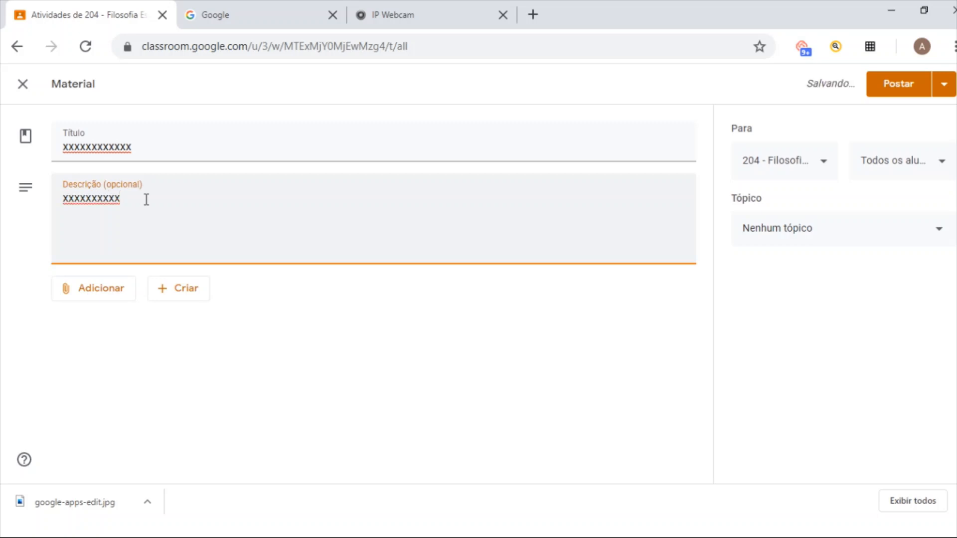
- Attach the "Formatação de Trabalhos Acadêmicos" presentation from the recent Google Drive files to the material and check the other attachment options
left_click(117, 298)
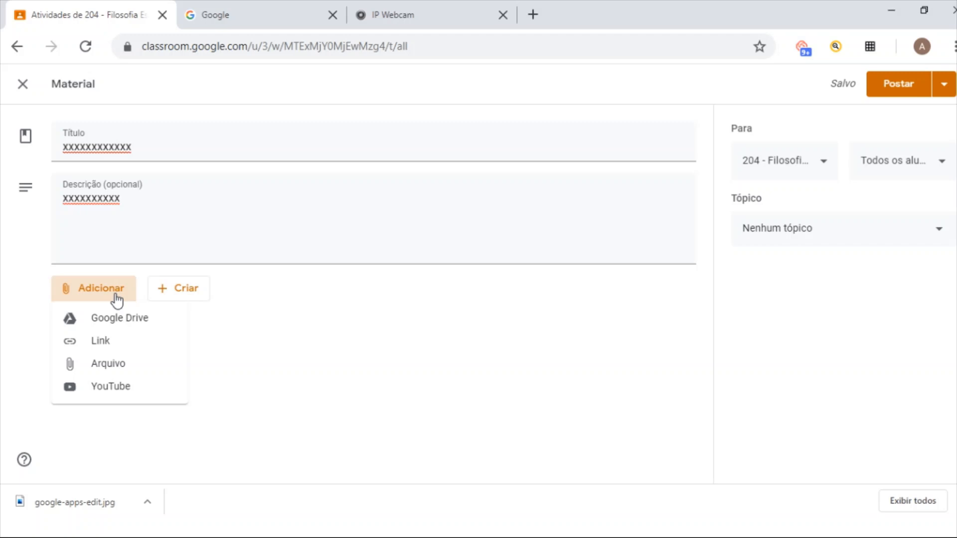
left_click(123, 321)
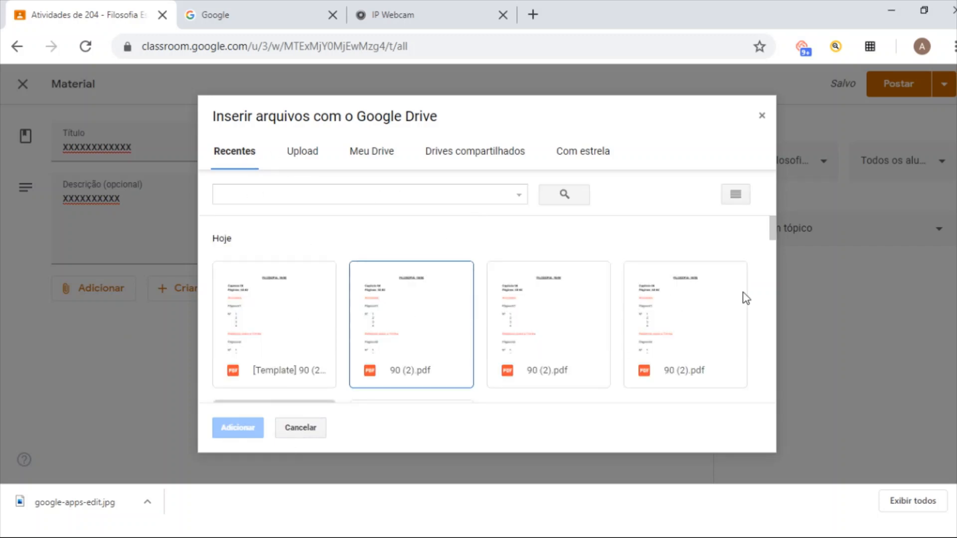
left_click_drag(773, 226, 771, 291)
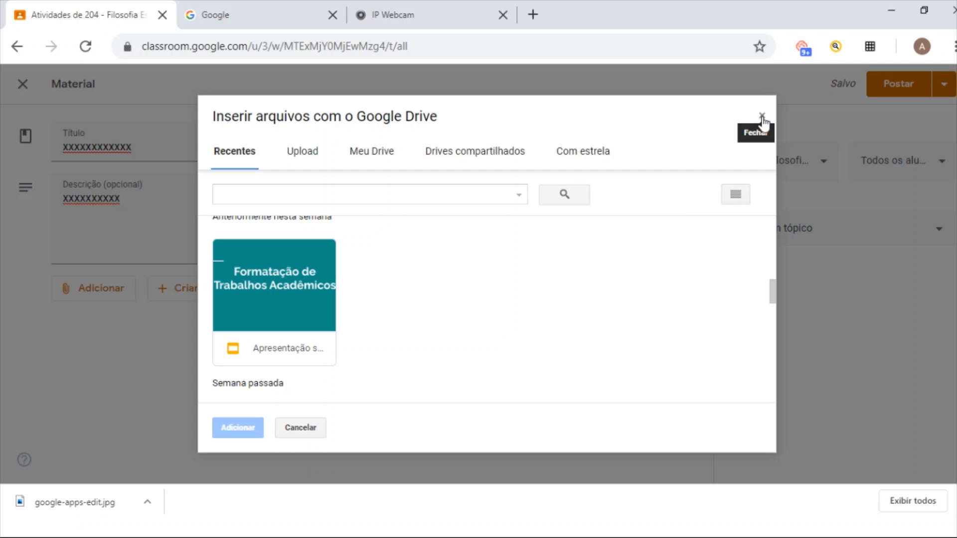
left_click(255, 277)
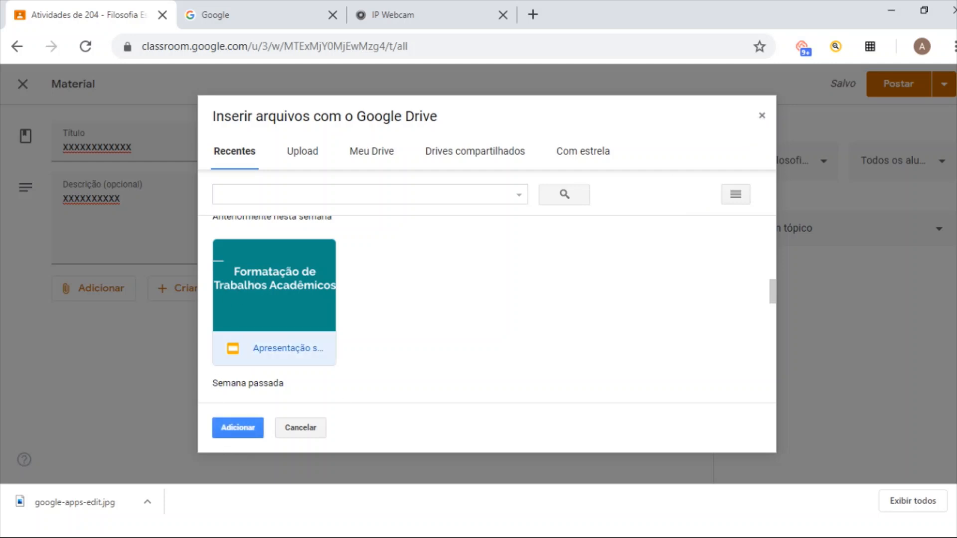
left_click(232, 429)
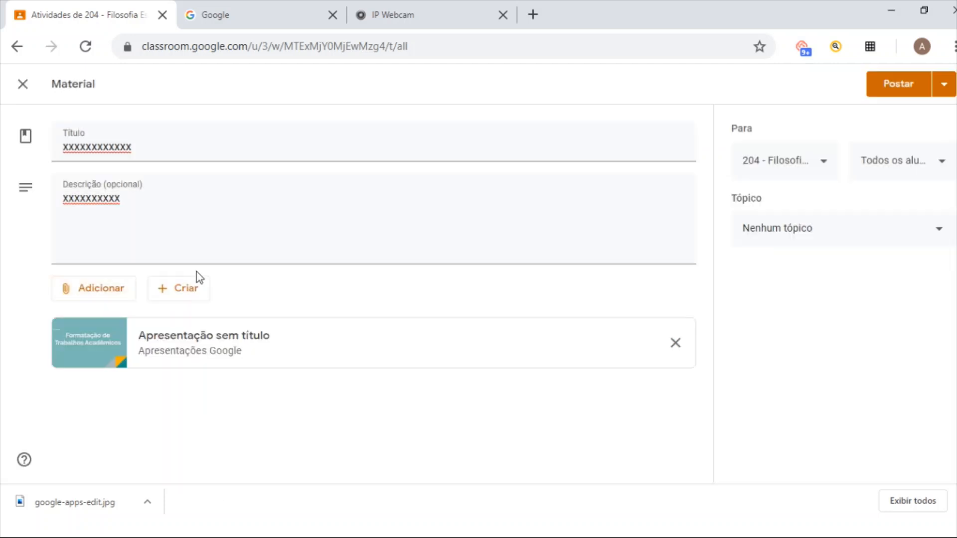
left_click(96, 286)
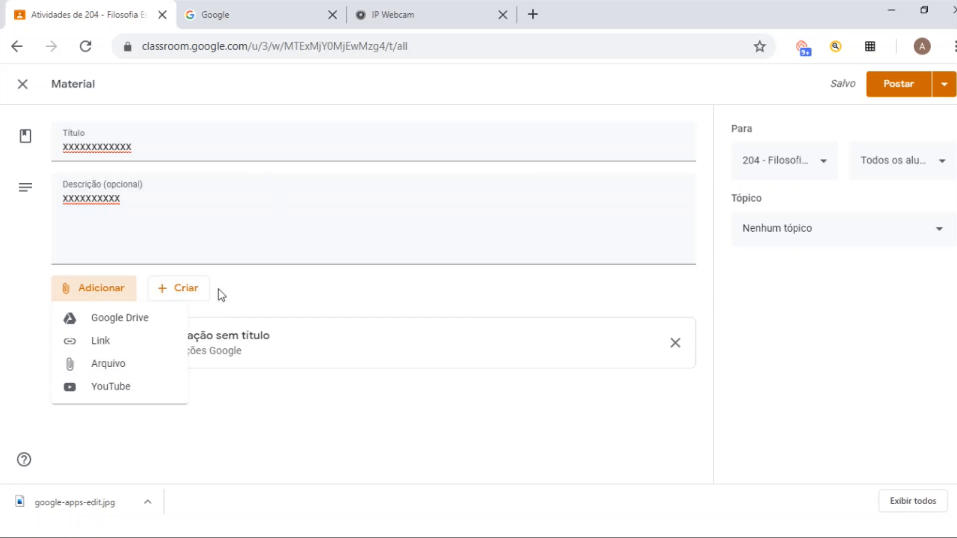
left_click(324, 288)
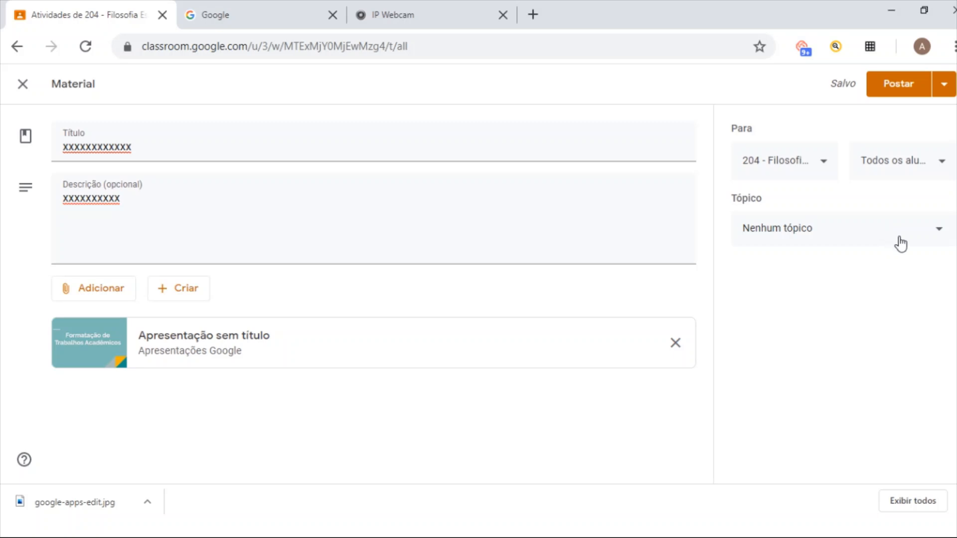
- Enter a new topic for "Aula 19/06" in the material and post it to the class
left_click(946, 235)
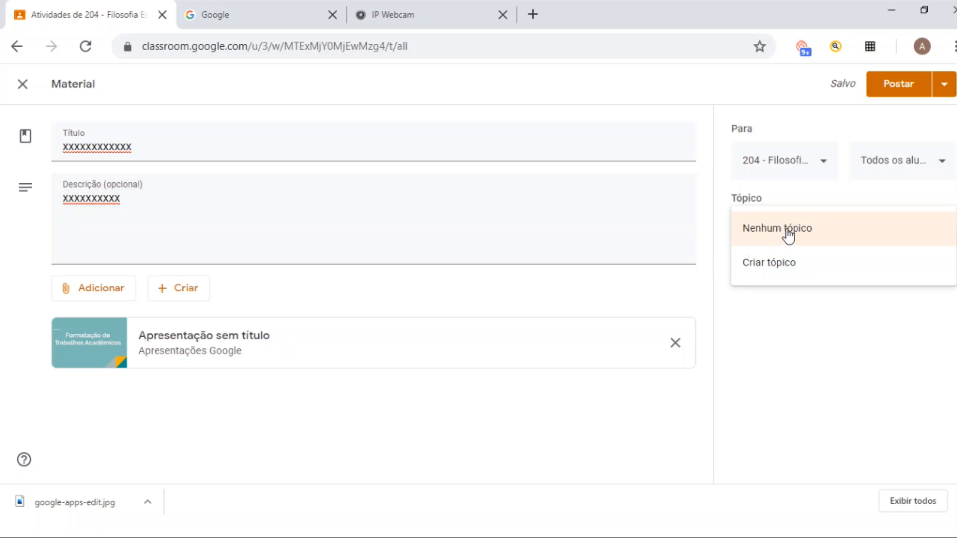
left_click(790, 268)
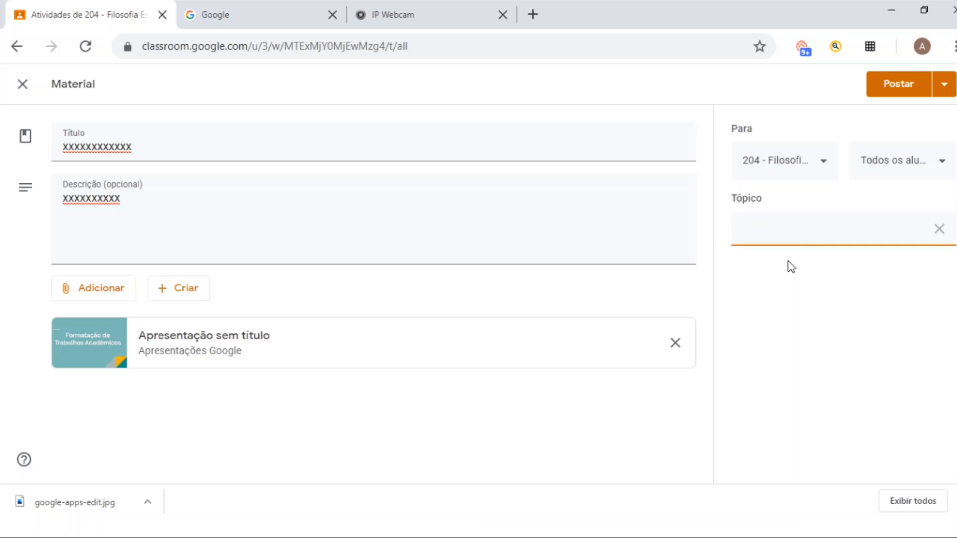
type("Aula 2")
key("BackSpace")
key("BackSpace")
type("19/06")
left_click(898, 84)
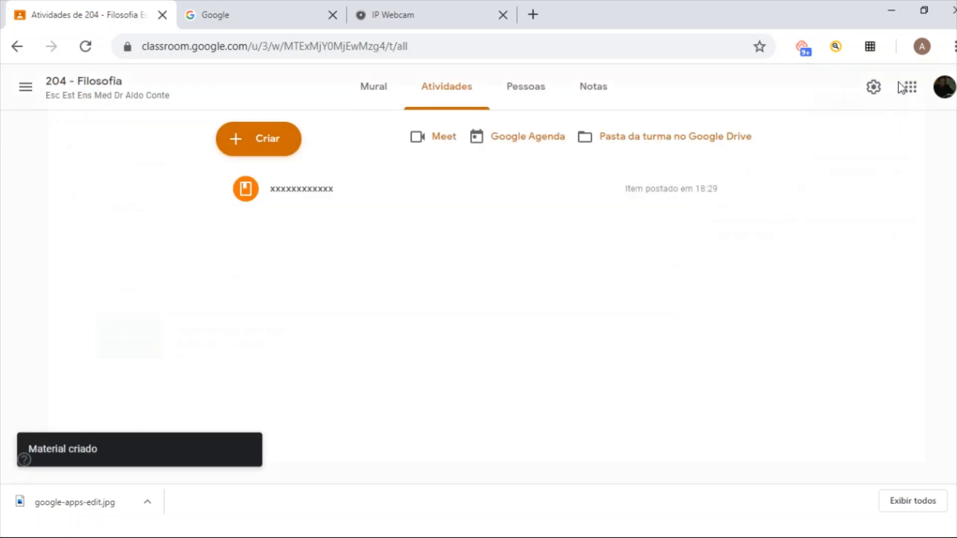
- Open the newly posted material from the class Mural, review its contents, and return to the Mural
left_click(364, 91)
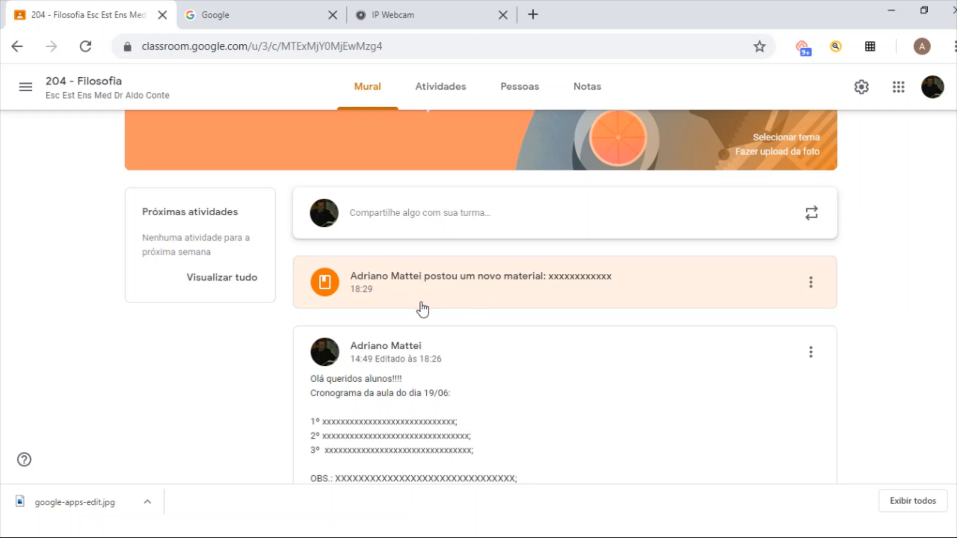
left_click(485, 301)
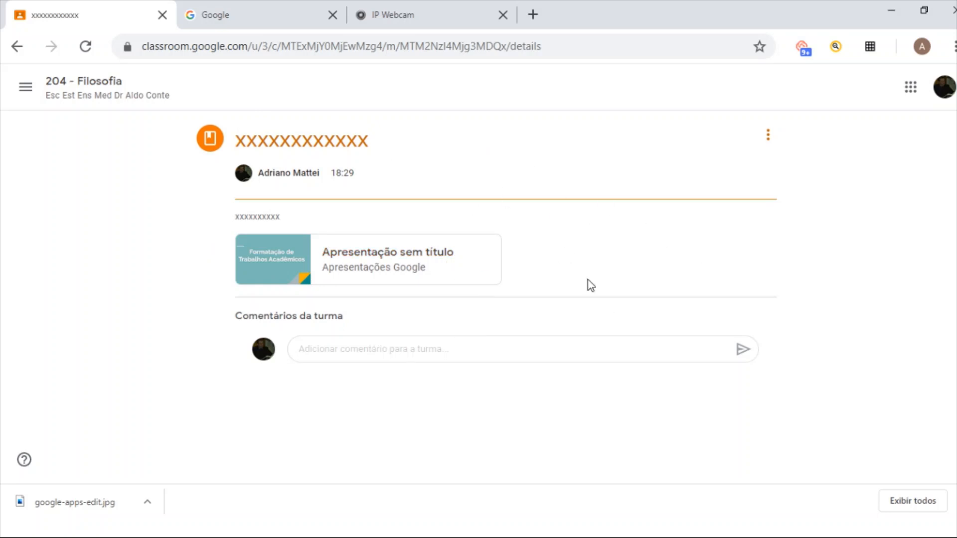
left_click(17, 48)
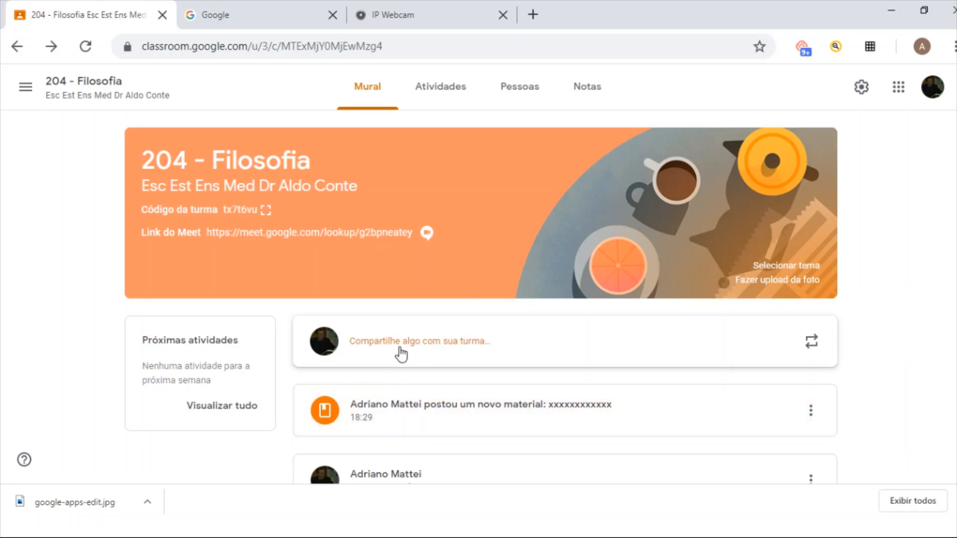
- Start a new Atividade in the class's Atividades, title it "yyyyy" and enter "yyyyyyyyyyyyyy" as its instructions
left_click(450, 92)
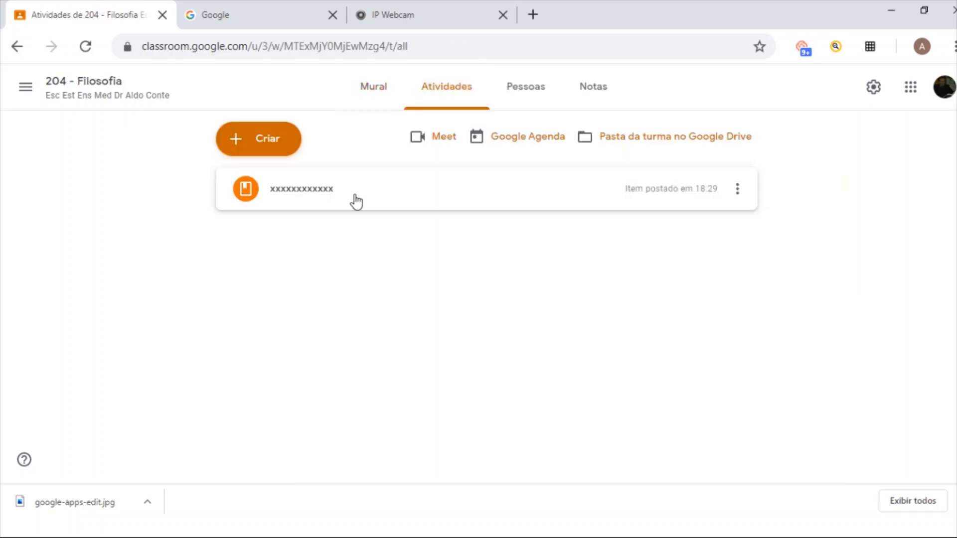
left_click(258, 143)
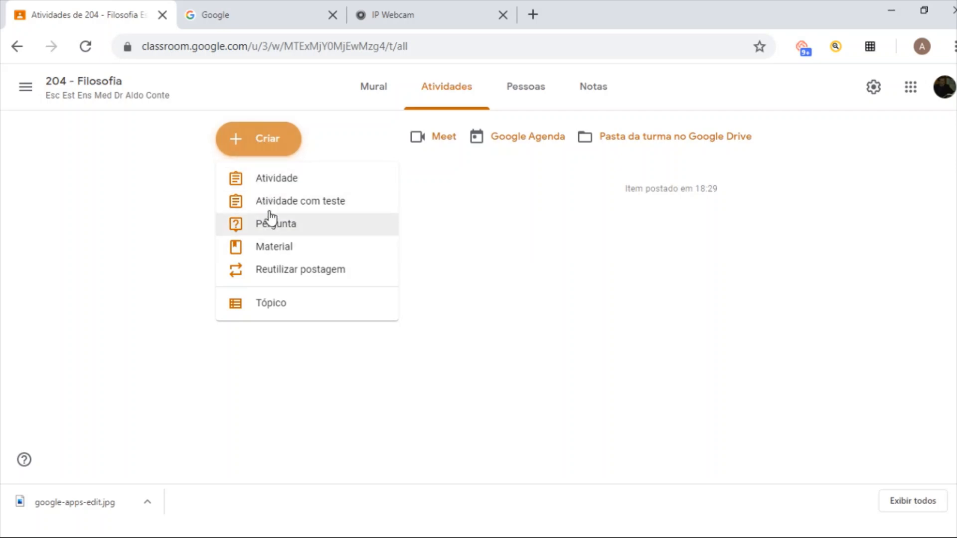
left_click(287, 184)
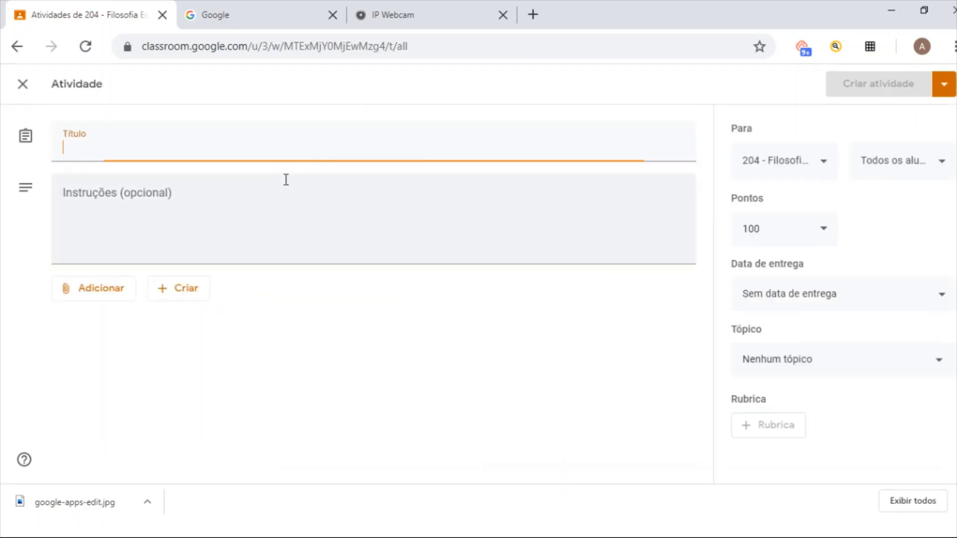
type("xxxx")
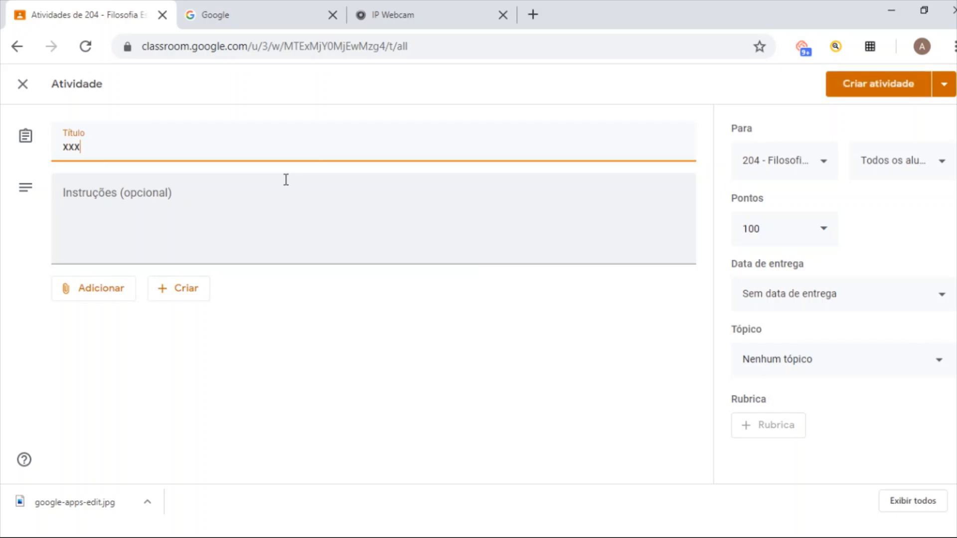
key("BackSpace")
key("BackSpace")
key("BackSpace")
key("BackSpace")
type("yyyyy")
left_click(278, 194)
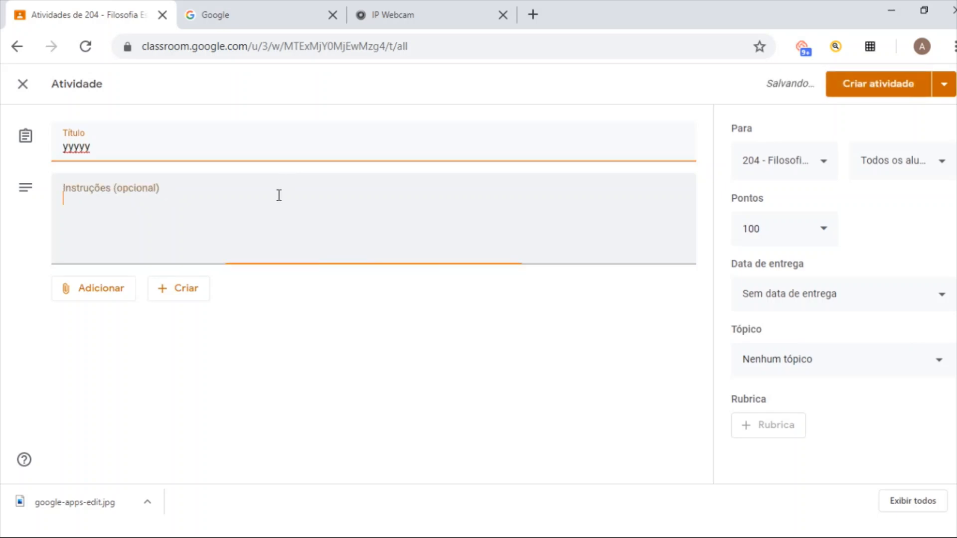
type("yyyyyyyyyyyyyy")
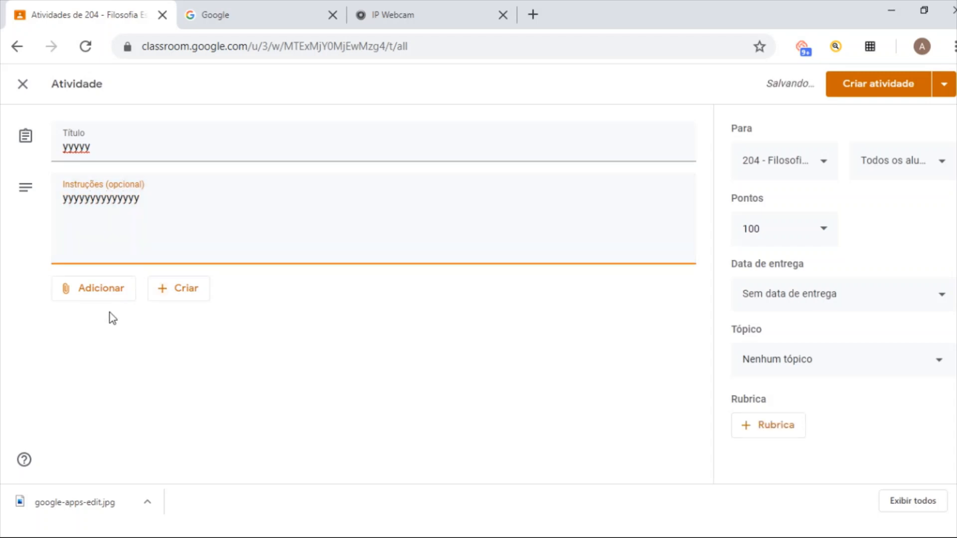
- Upload the file FILOSOFIA (1).pdf from the device as an attachment to the activity
left_click(95, 295)
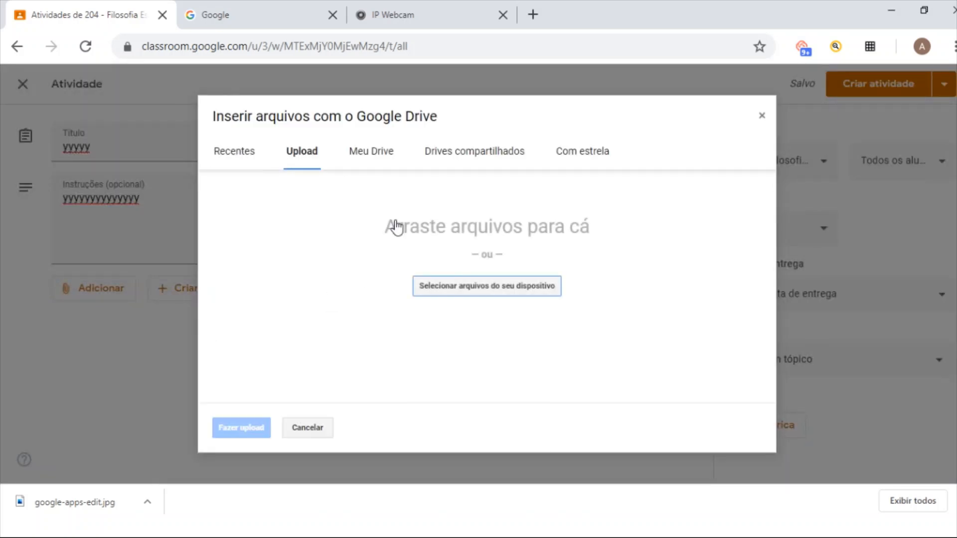
left_click(462, 290)
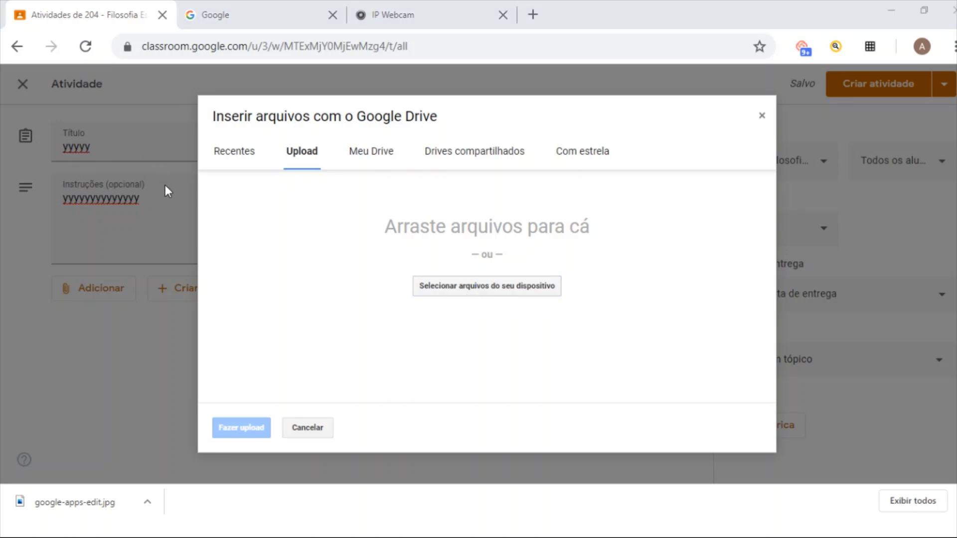
left_click(375, 268)
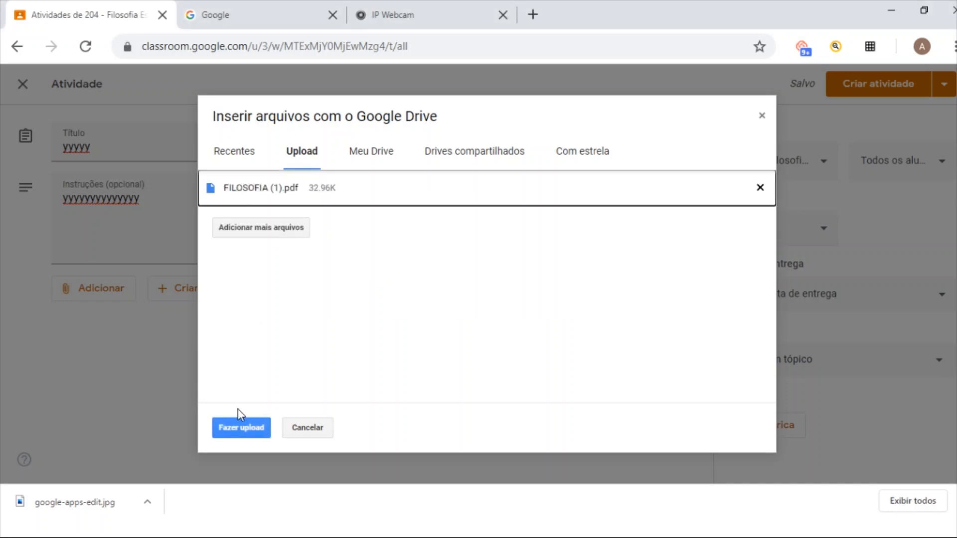
left_click(242, 430)
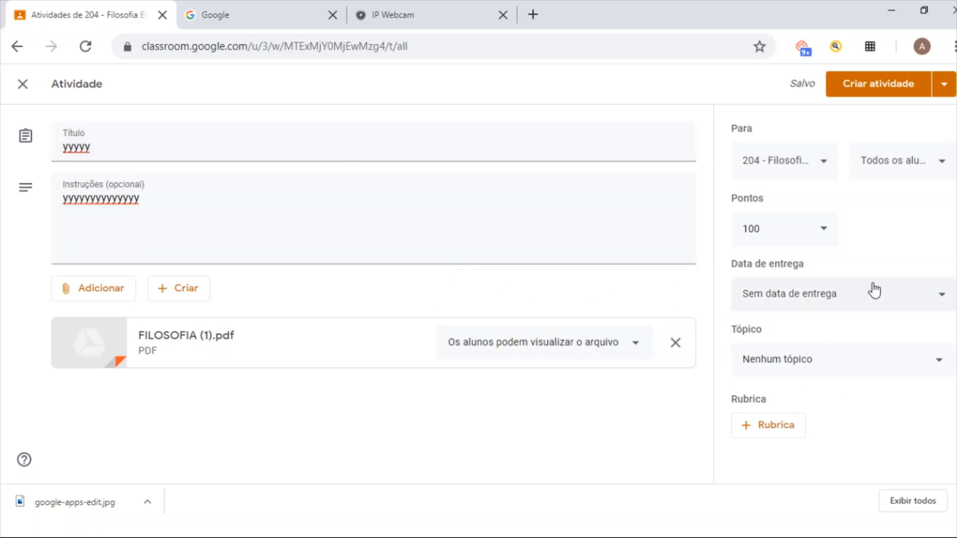
- Try the Sem nota option for the activity's points, and set the points back to 100
left_click(824, 234)
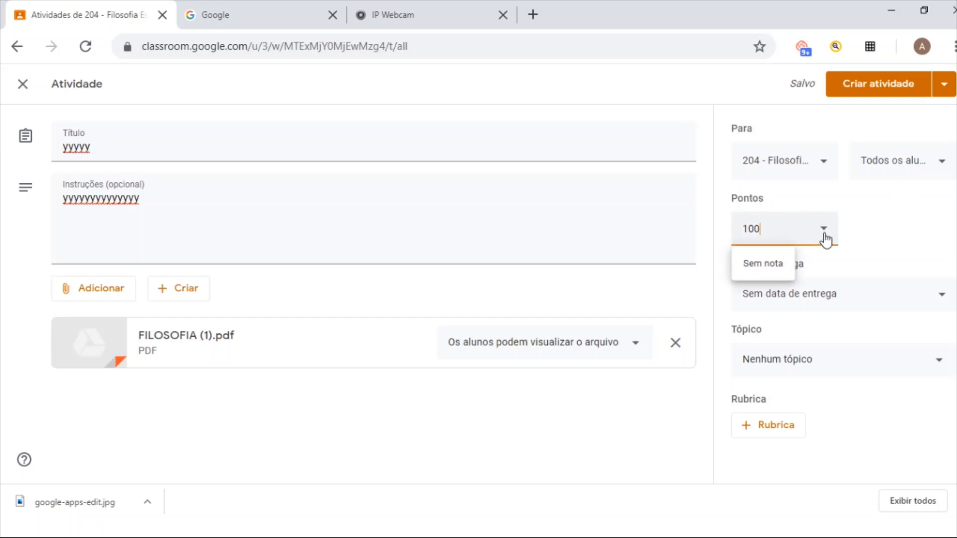
left_click(763, 264)
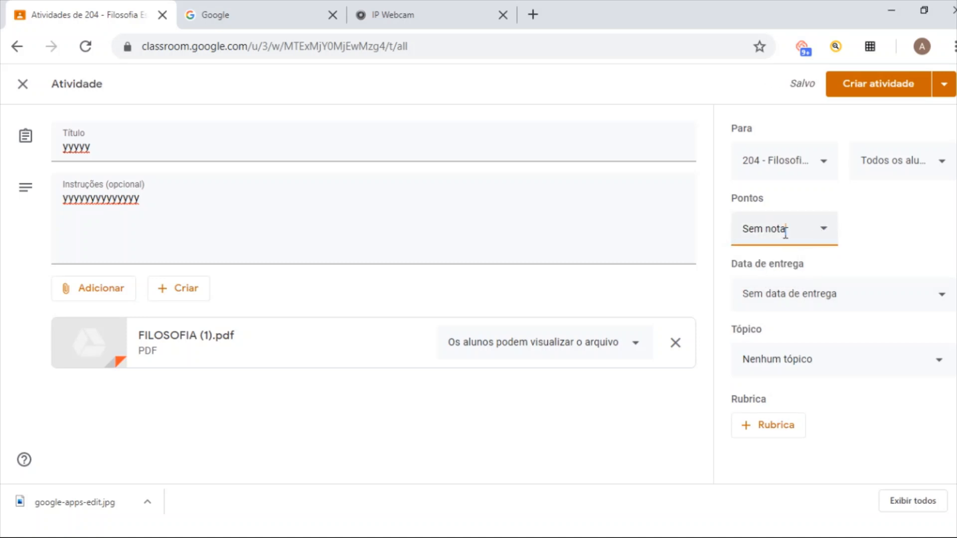
left_click_drag(793, 228, 679, 248)
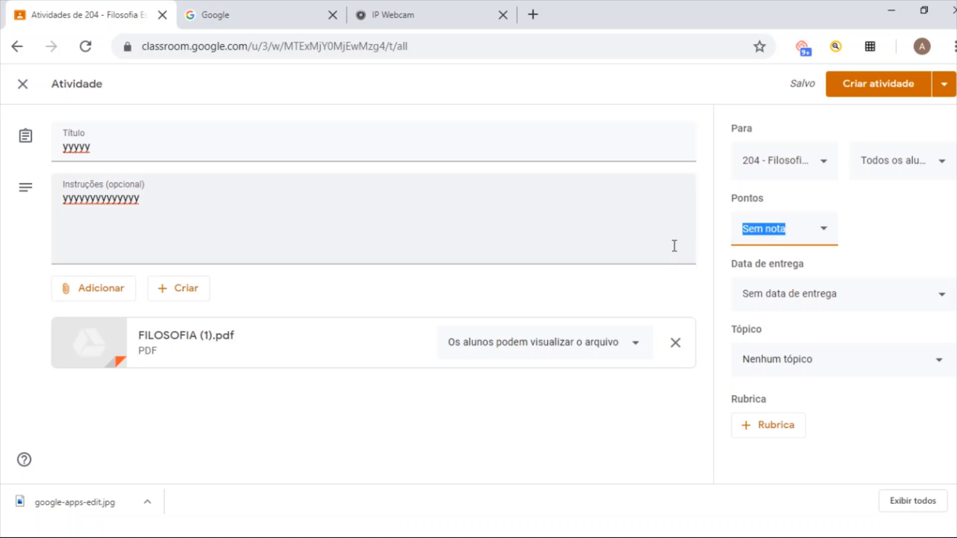
type("100")
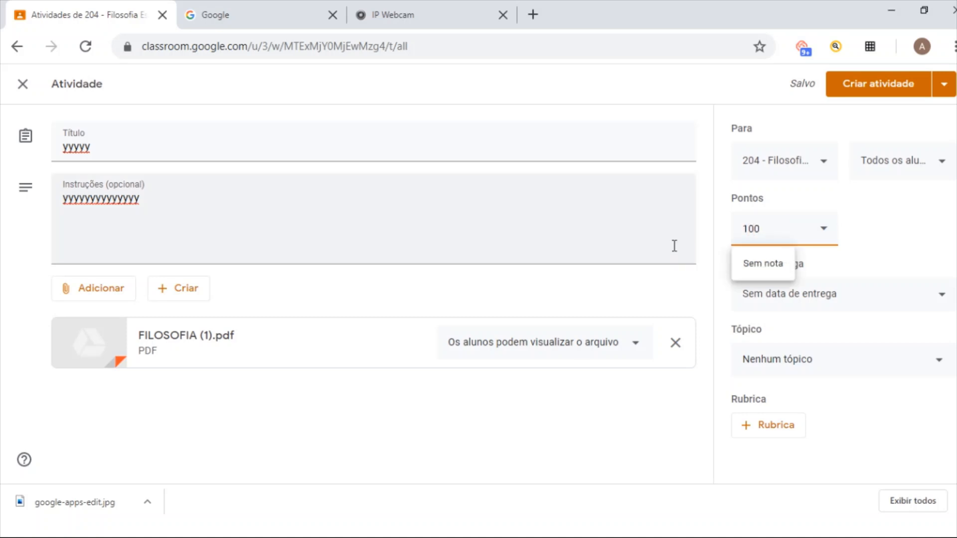
left_click(927, 254)
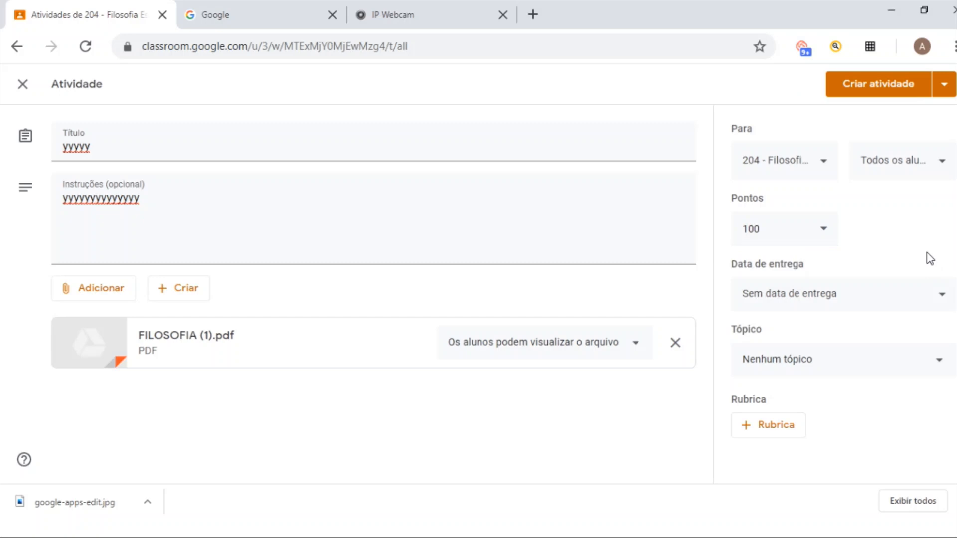
- Set the activity's due date to 25 June 2020
left_click(941, 299)
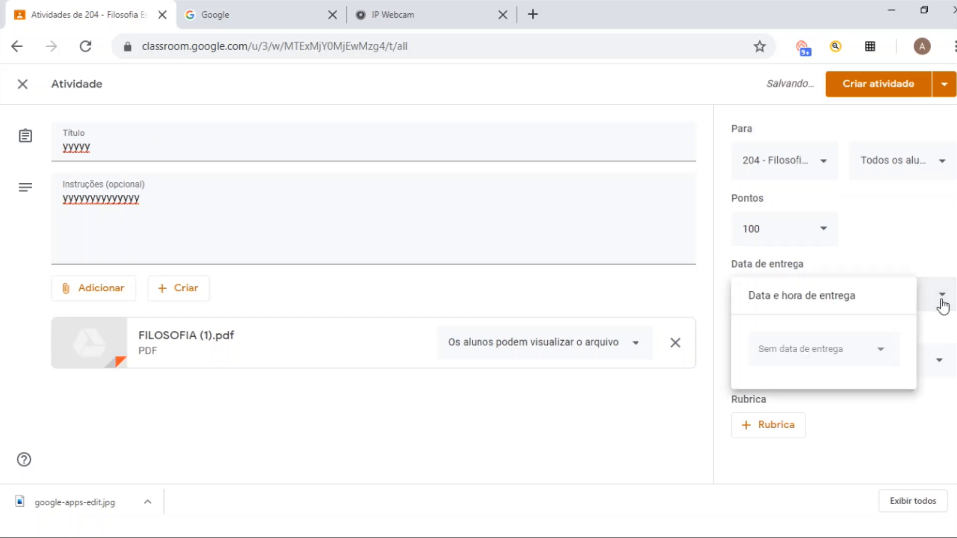
left_click(886, 355)
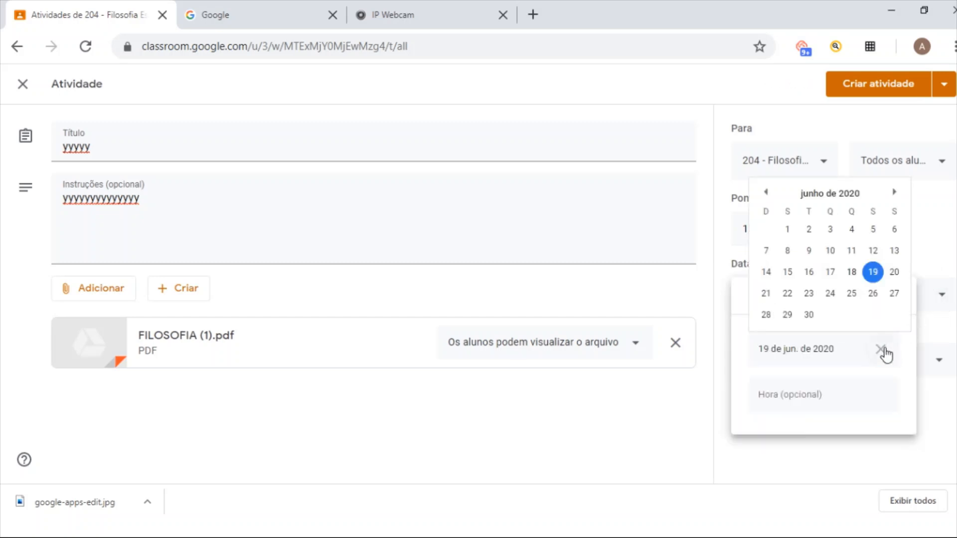
left_click(851, 293)
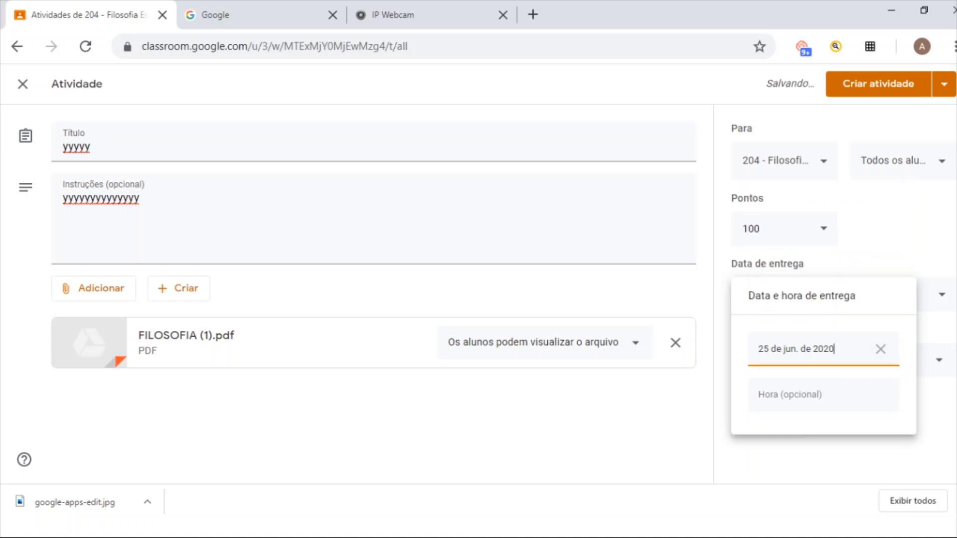
- Try 23:59 as the activity's optional due time, and clear the time
left_click(876, 410)
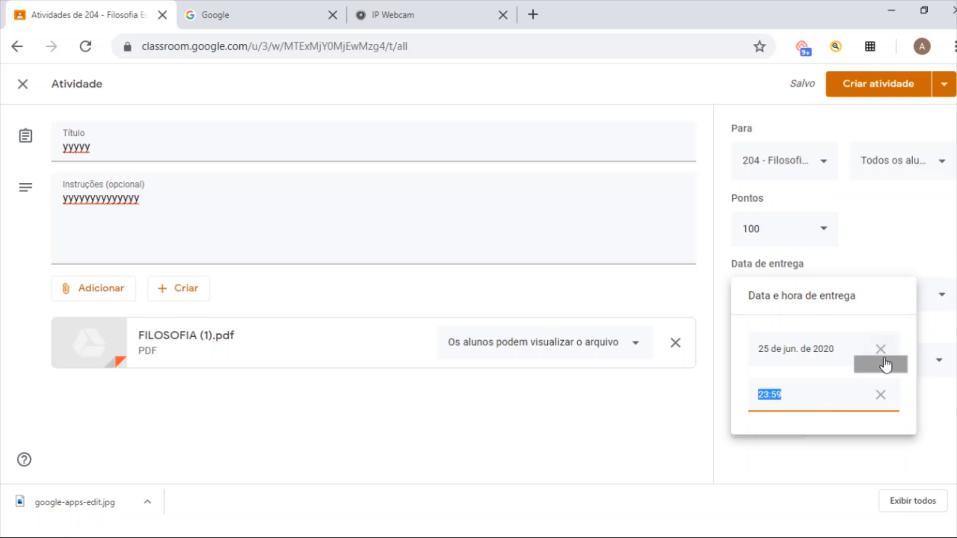
left_click(881, 395)
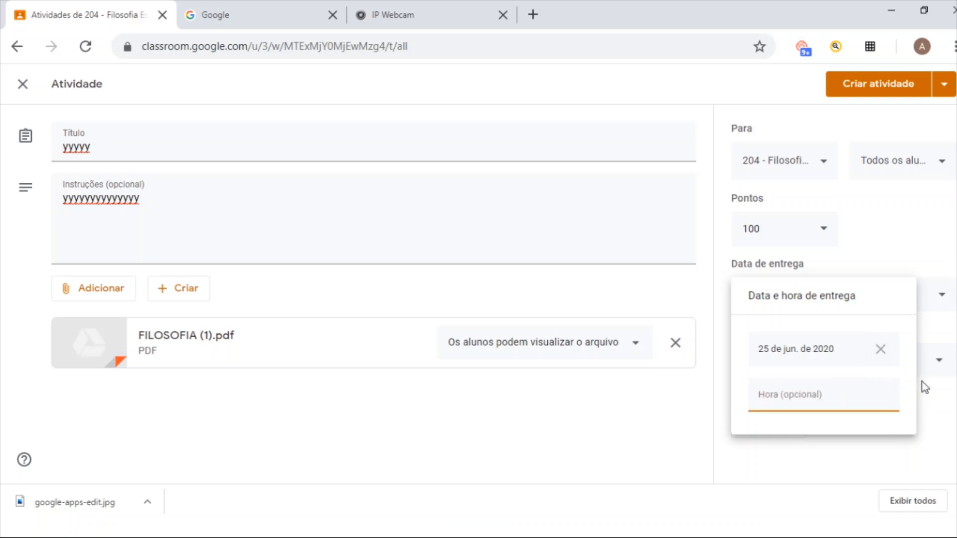
- Create a new topic named "Aula 1" for the activity
left_click(942, 377)
left_click(943, 374)
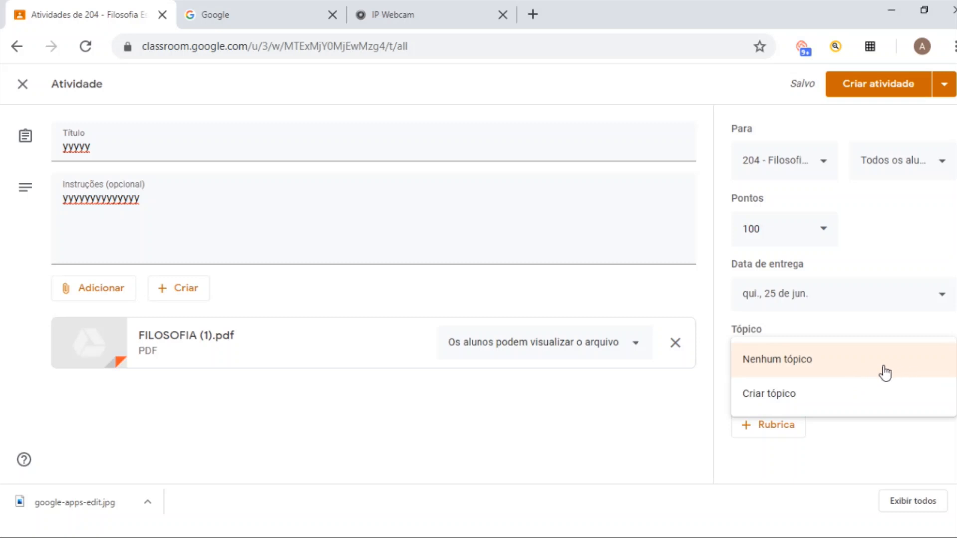
left_click(866, 370)
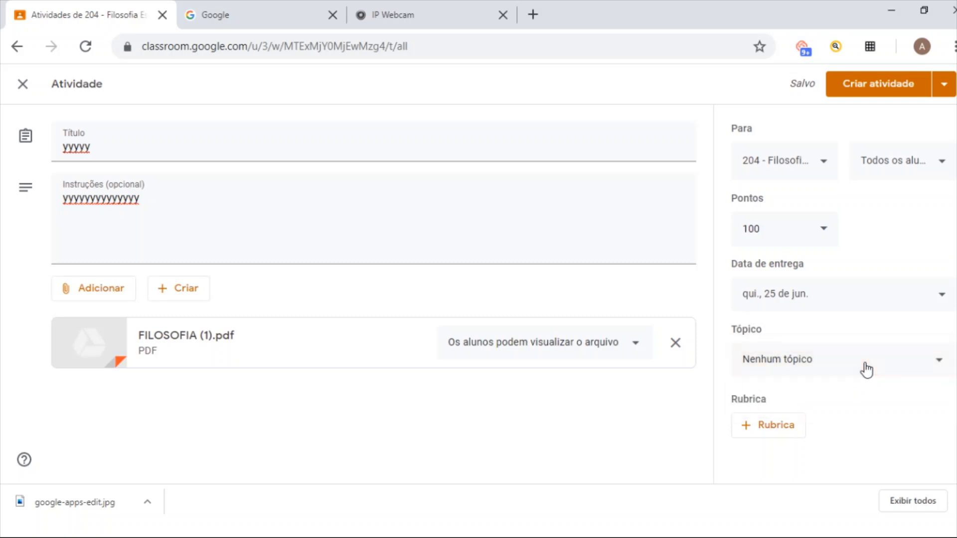
left_click(836, 363)
left_click(834, 363)
left_click(829, 367)
left_click(825, 394)
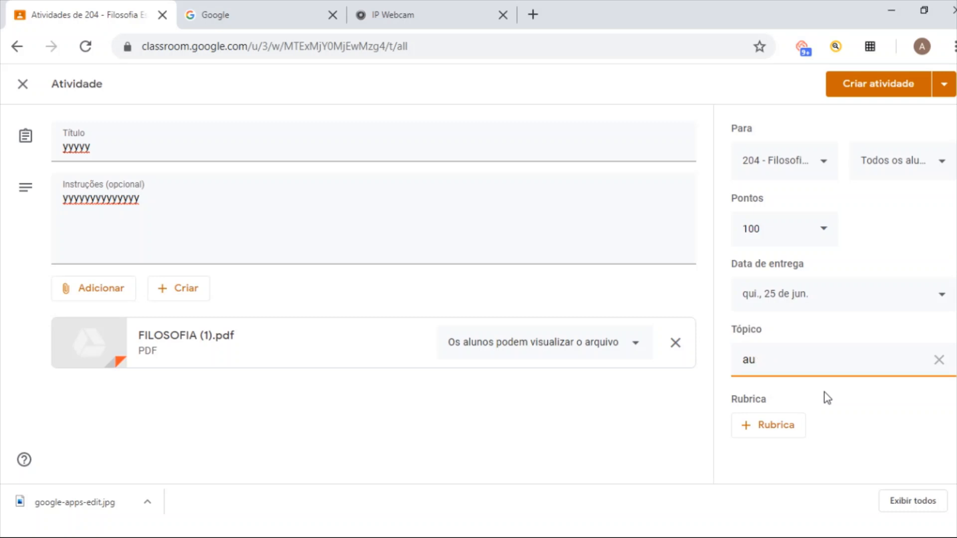
type("Aula 1")
- Review the student list with Todos os alunos kept selected, and create the activity
left_click(944, 164)
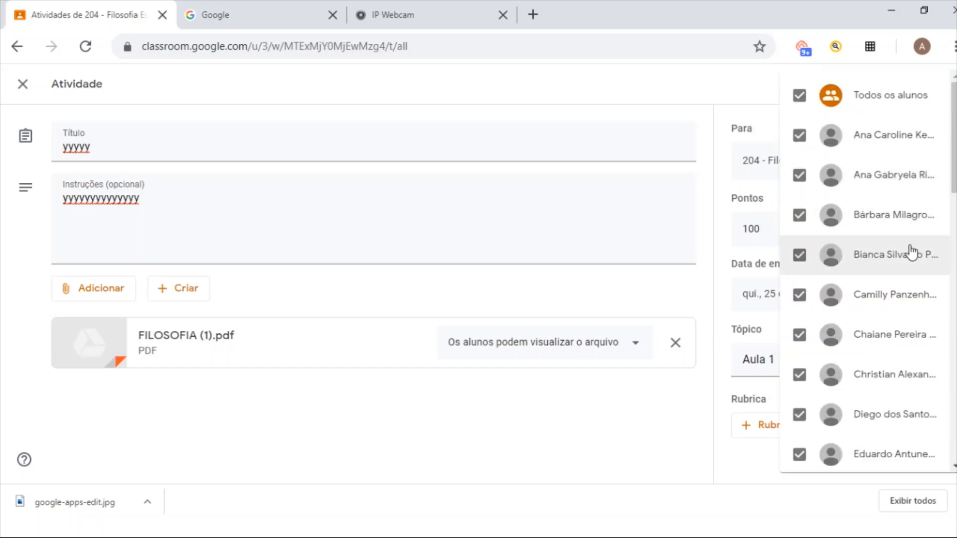
left_click(707, 167)
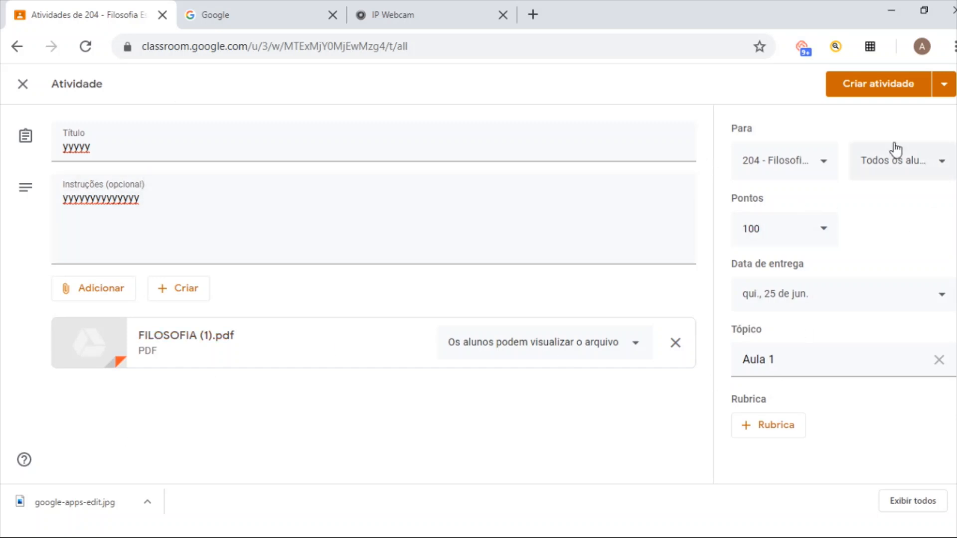
left_click(893, 90)
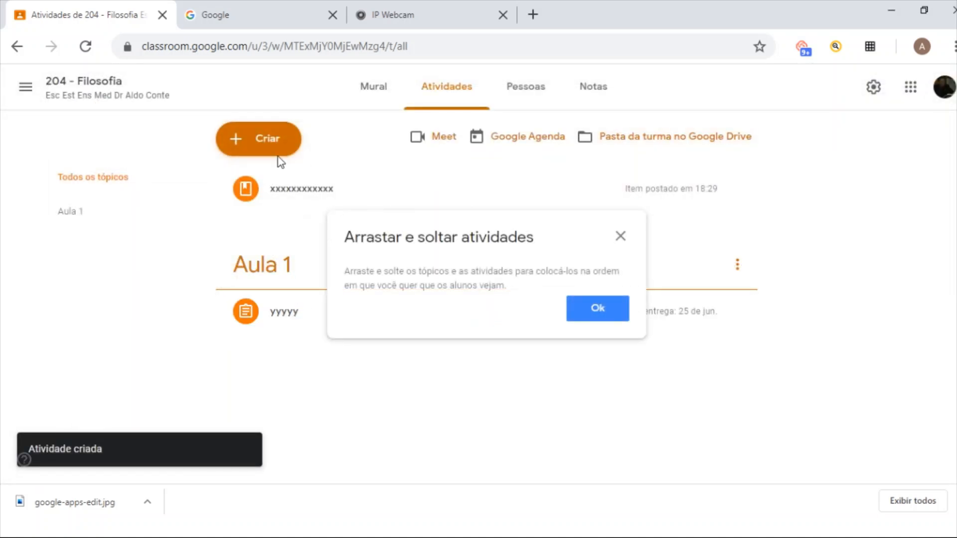
- Edit the xxxxxxxxxxxx material to assign it to the topic Aula 1, and save it
left_click(296, 194)
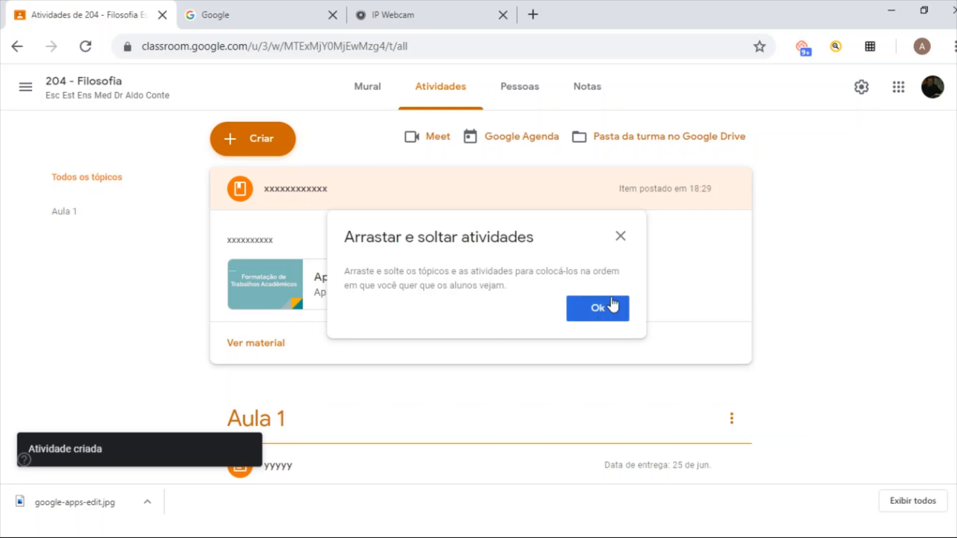
left_click(622, 240)
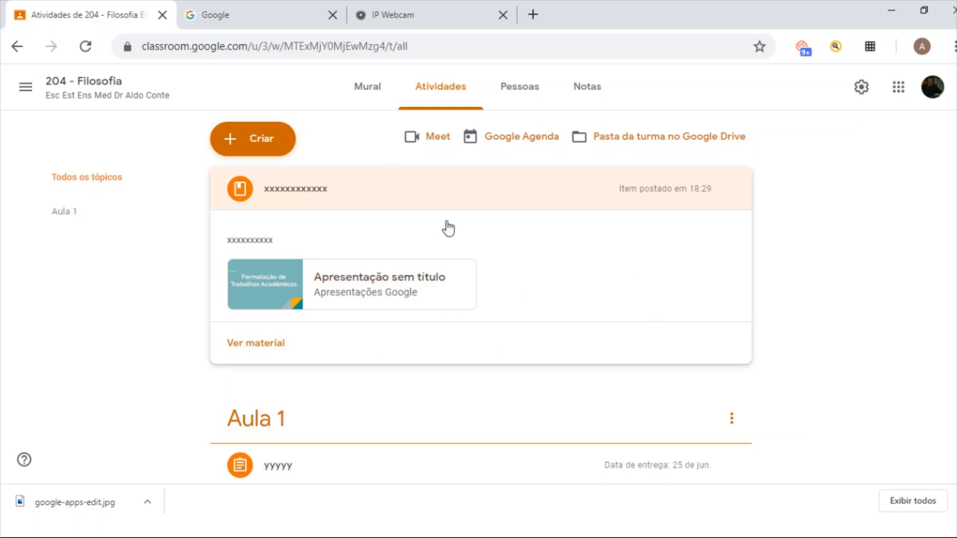
left_click(732, 191)
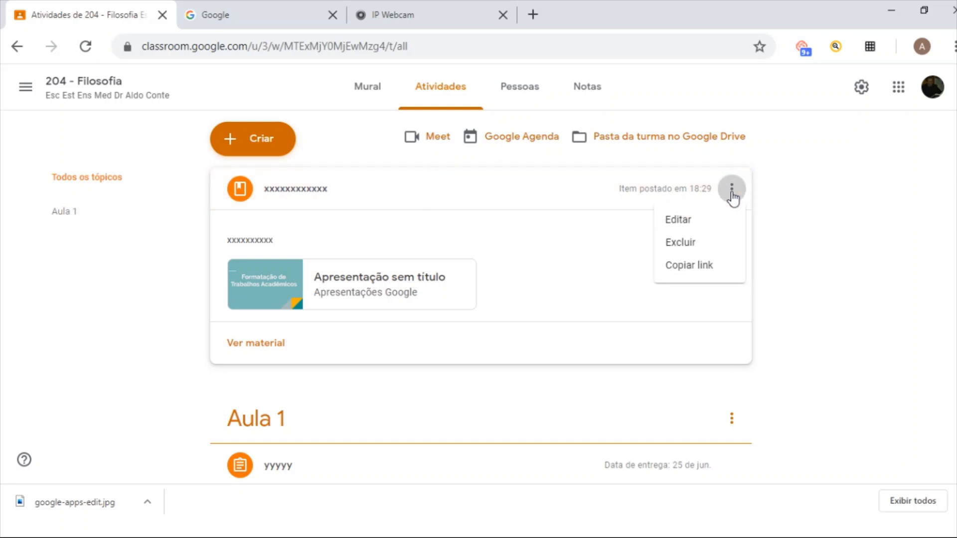
left_click(695, 219)
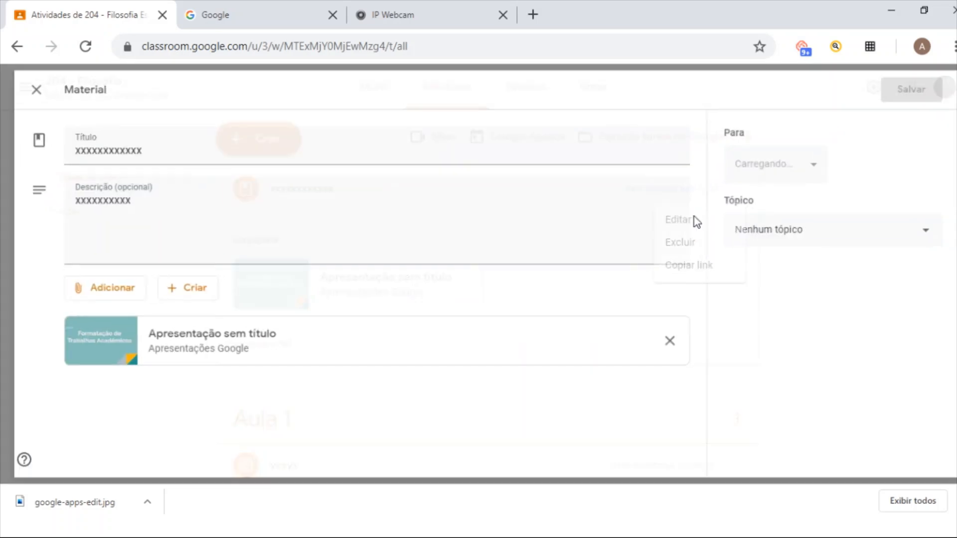
left_click(934, 238)
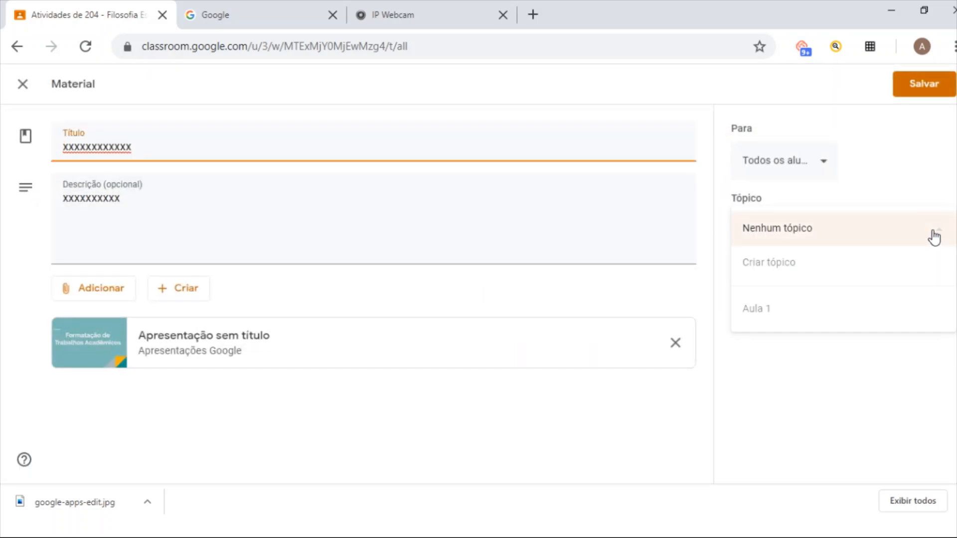
left_click(800, 317)
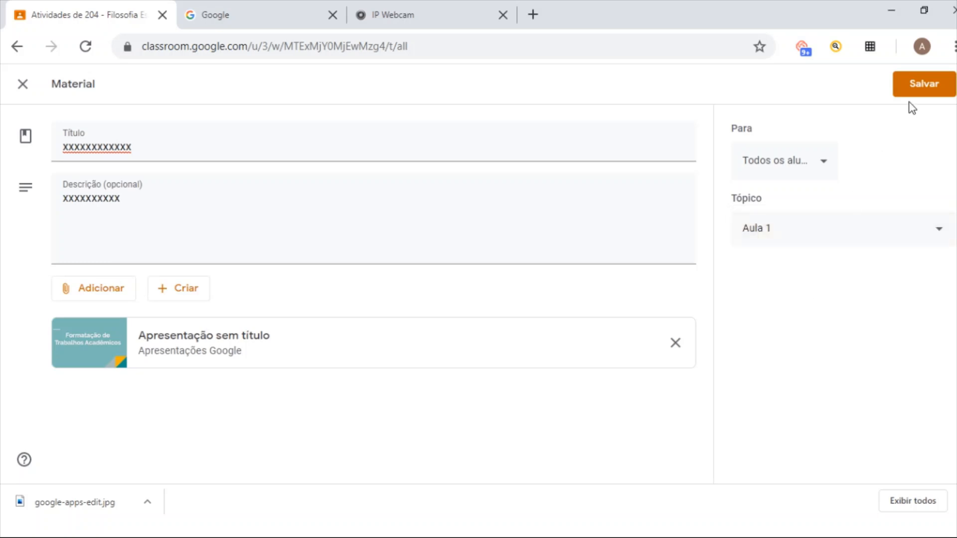
left_click(916, 84)
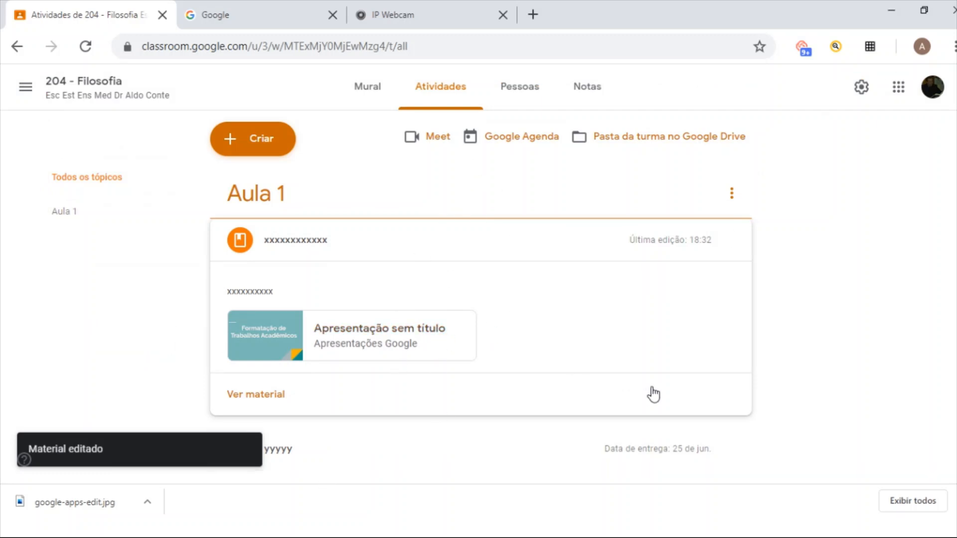
- Check the new posts on the class's Mural and expand the yyyyy activity's details under Aula 1 in Atividades
left_click(369, 88)
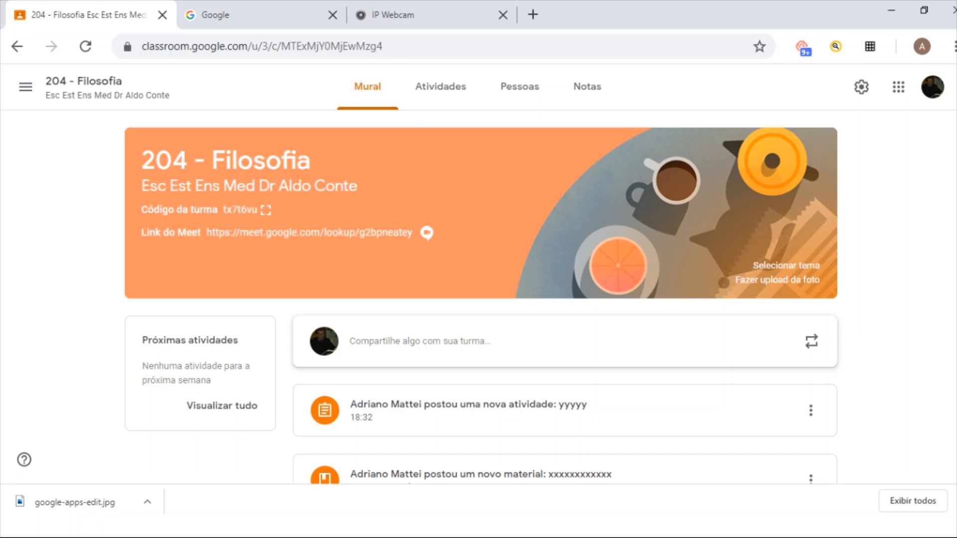
scroll(479, 299, "down", 3)
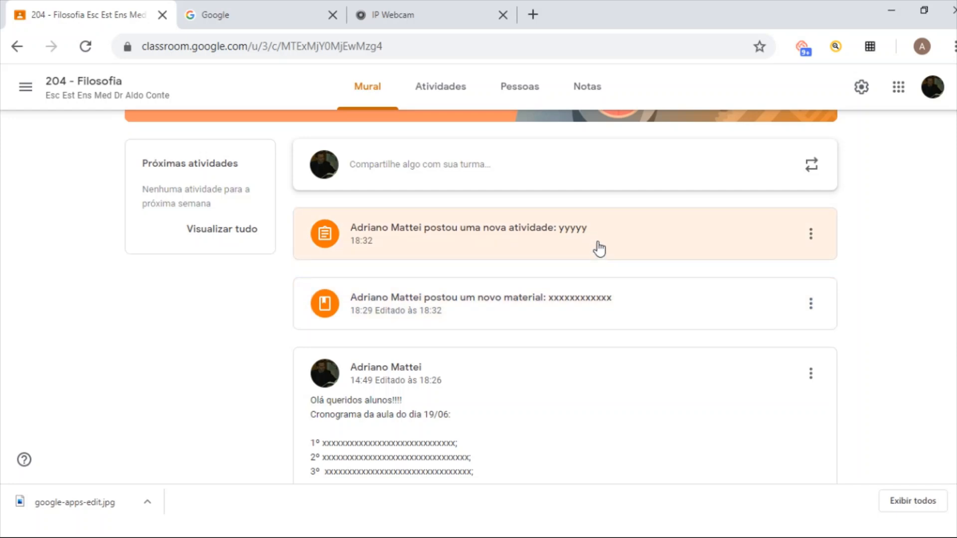
left_click(442, 95)
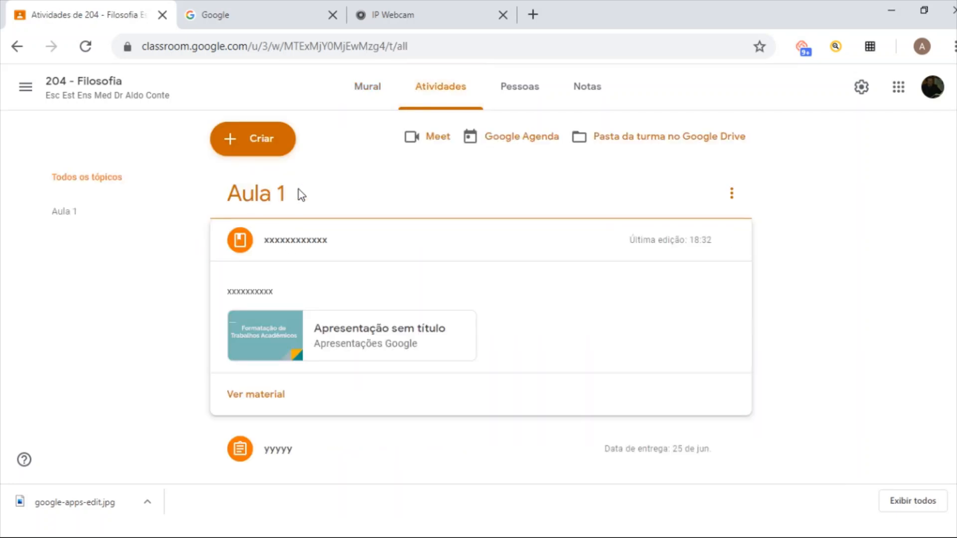
scroll(479, 284, "down", 1)
scroll(478, 284, "up", 1)
left_click(299, 450)
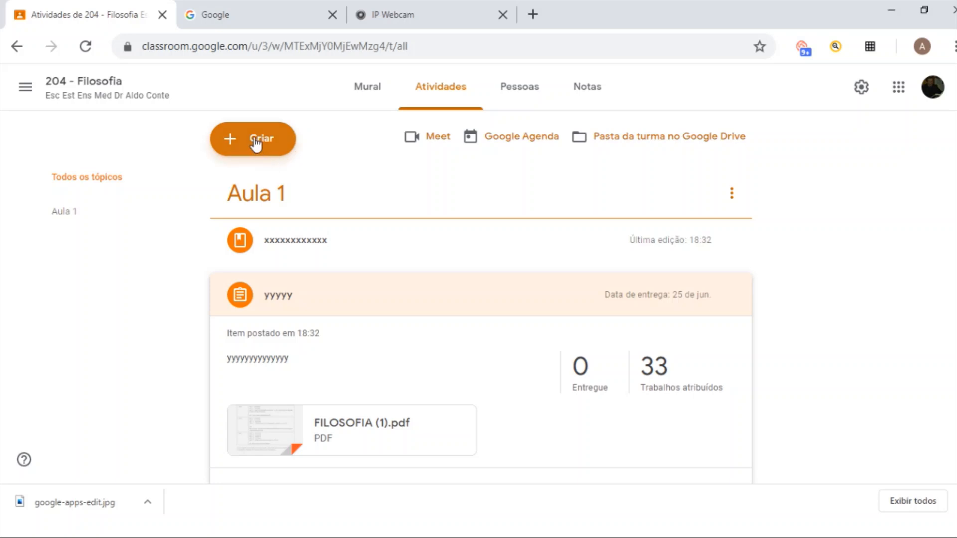
- Start a new Pergunta, change its type to Múltipla escolha and add a second answer option
left_click(279, 139)
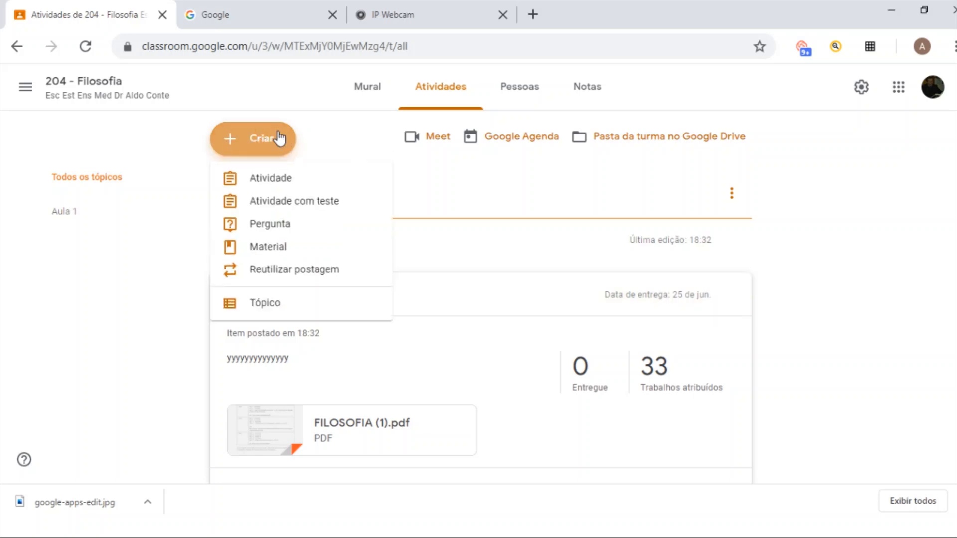
left_click(285, 225)
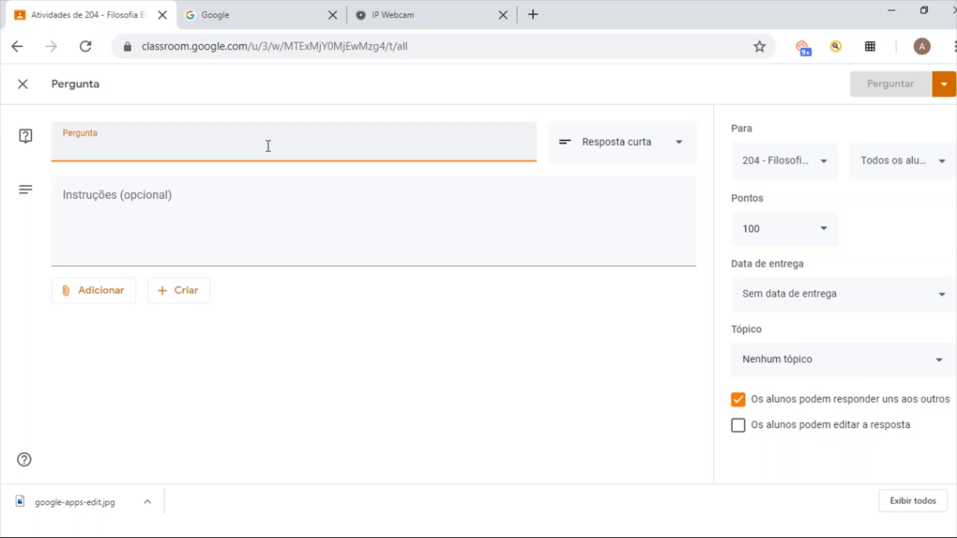
left_click(680, 154)
left_click(646, 176)
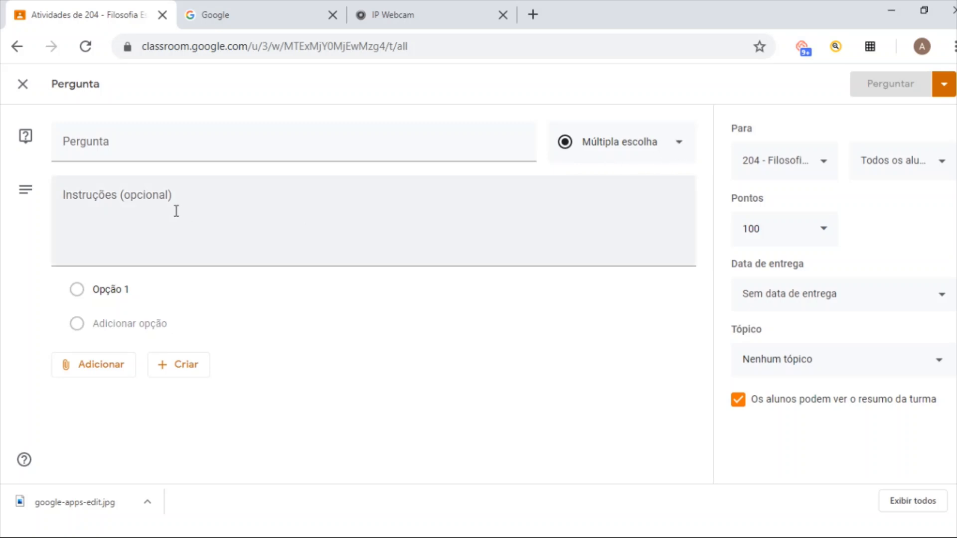
left_click(146, 288)
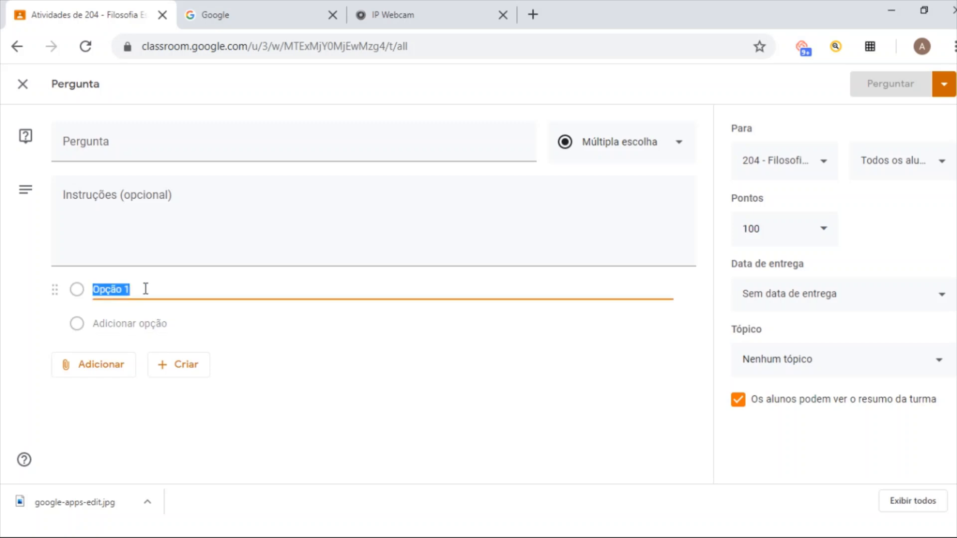
left_click(142, 316)
left_click(133, 329)
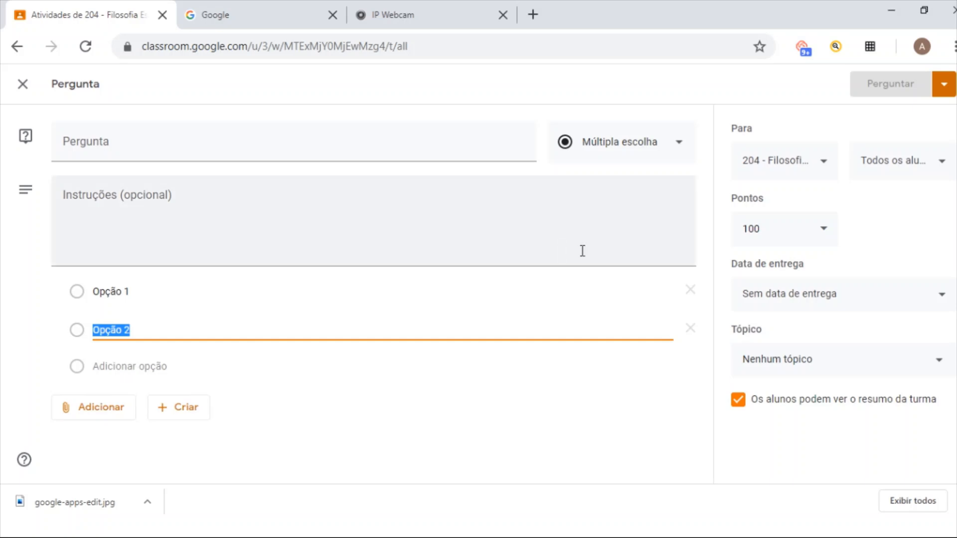
- Set the question's type back to Resposta curta, and view the available topics without choosing one
left_click(674, 150)
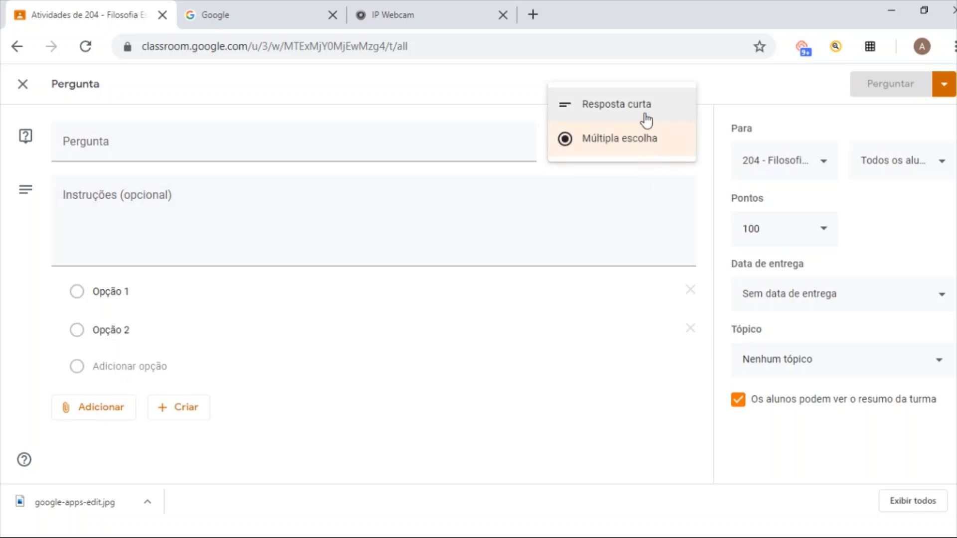
left_click(645, 116)
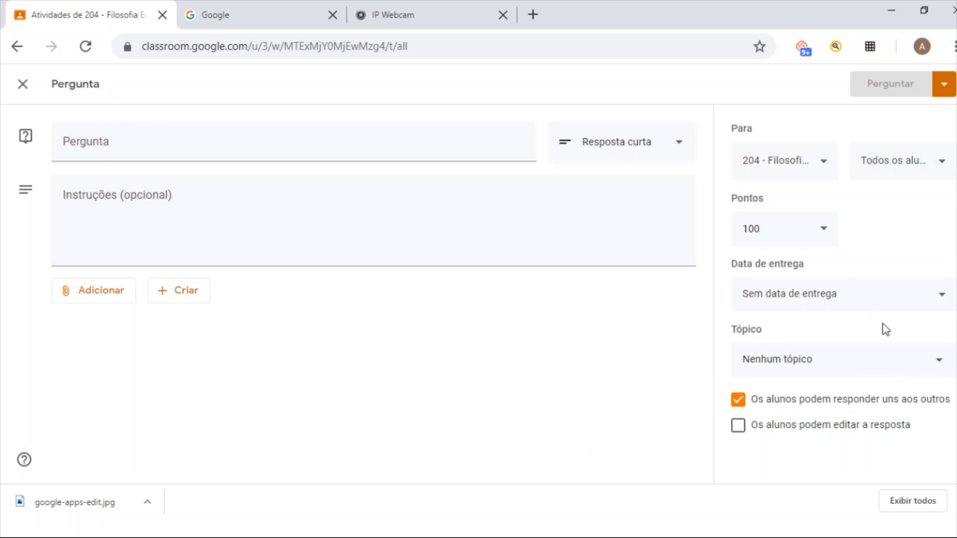
left_click(942, 362)
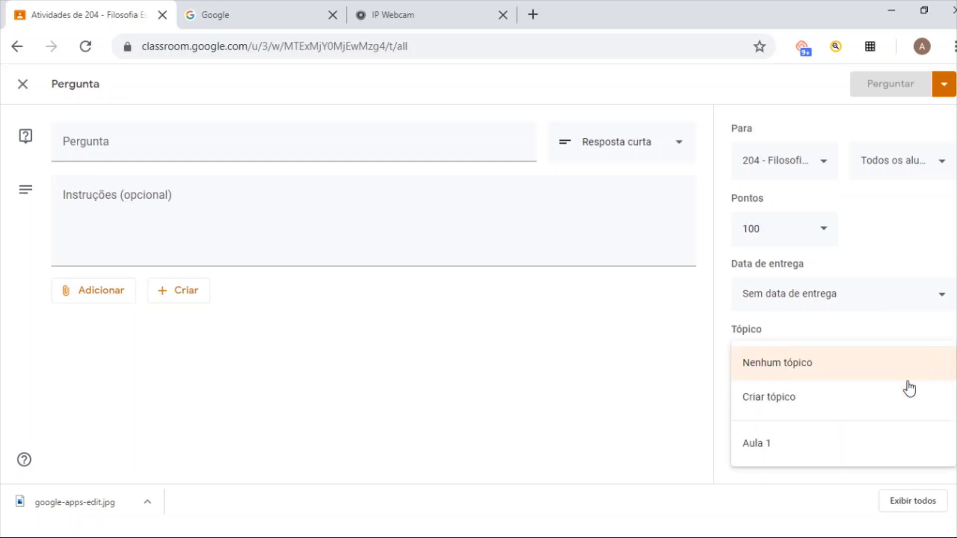
left_click(548, 380)
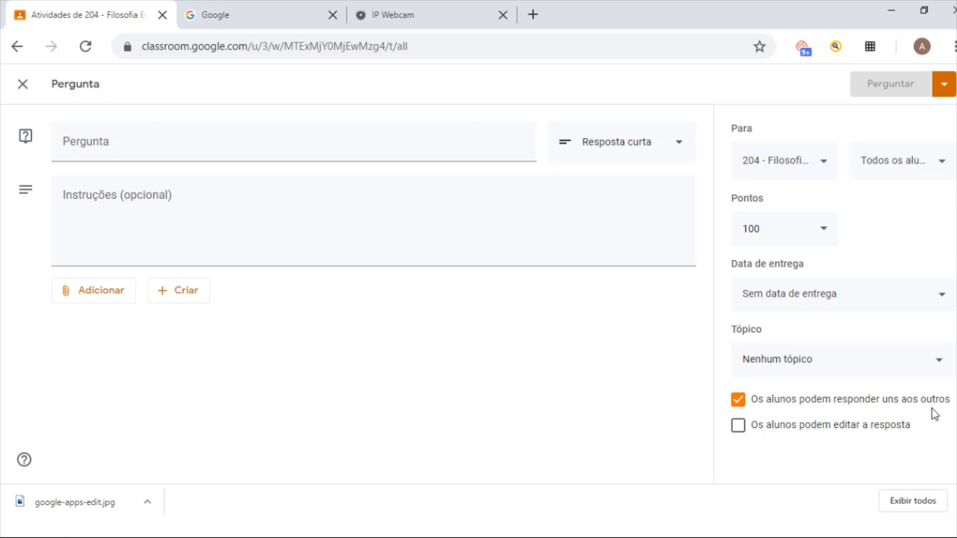
- Try switching the question's student reply and answer-editing permissions, restore them, and close the question without posting it
left_click(743, 404)
left_click(740, 431)
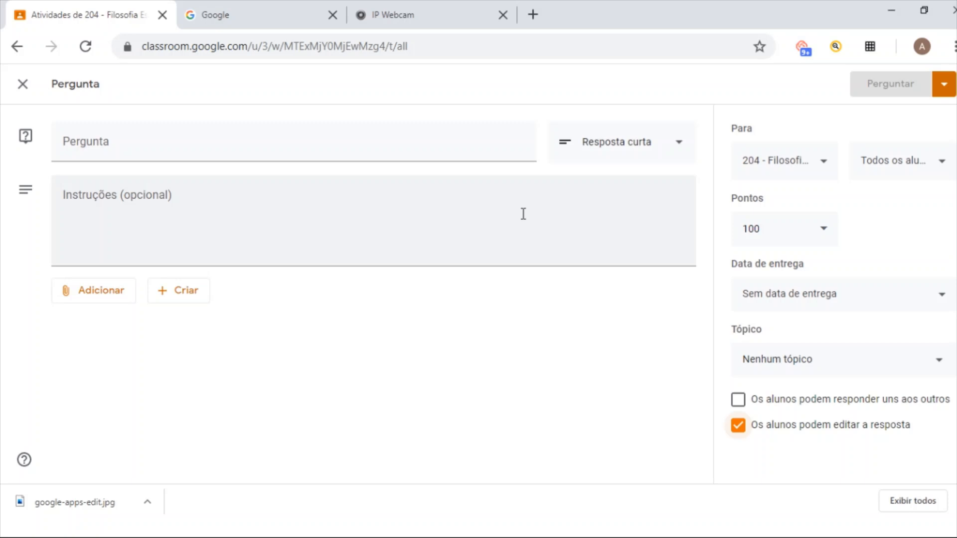
left_click(739, 426)
left_click(739, 426)
left_click(739, 426)
left_click(739, 402)
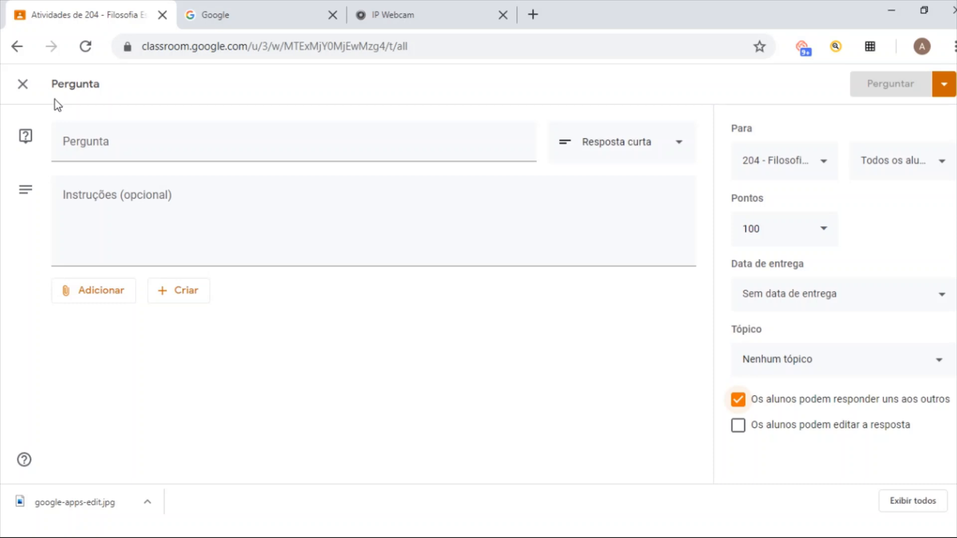
left_click(25, 90)
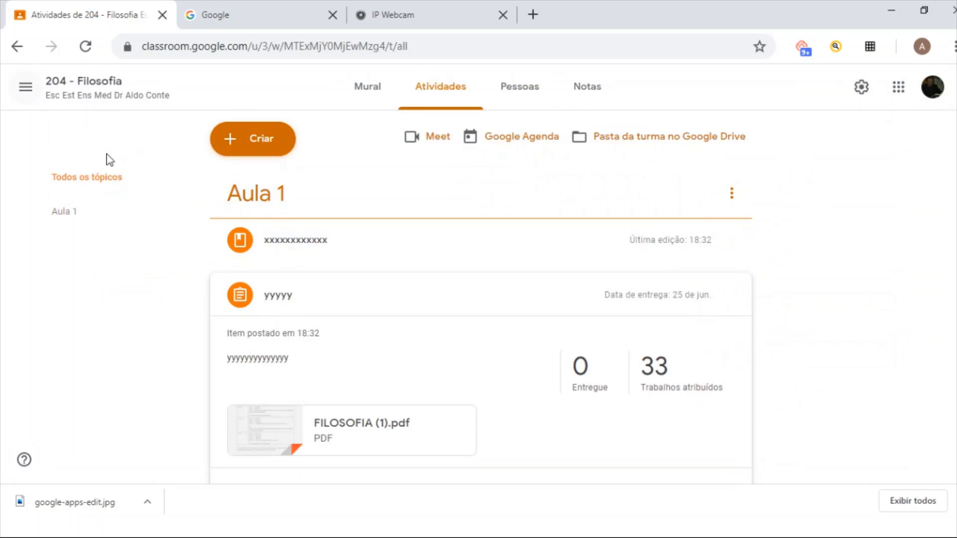
- View the types of classwork that can be created, and open Google Drive from the Google home page
left_click(264, 146)
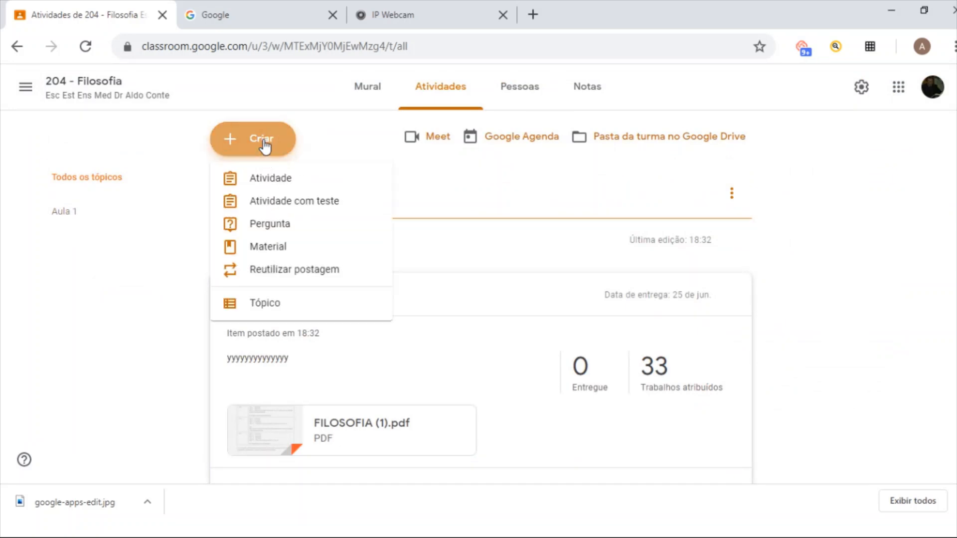
left_click(278, 201)
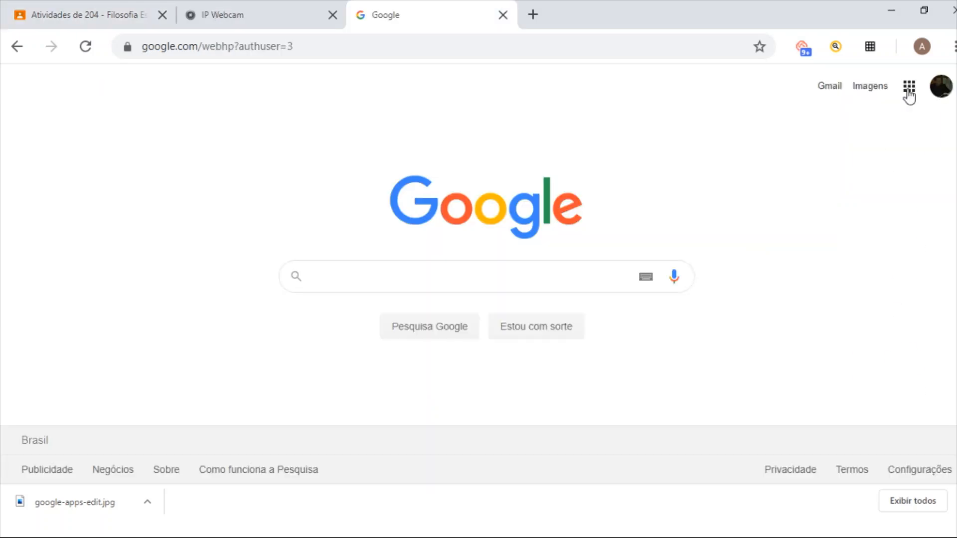
left_click(910, 87)
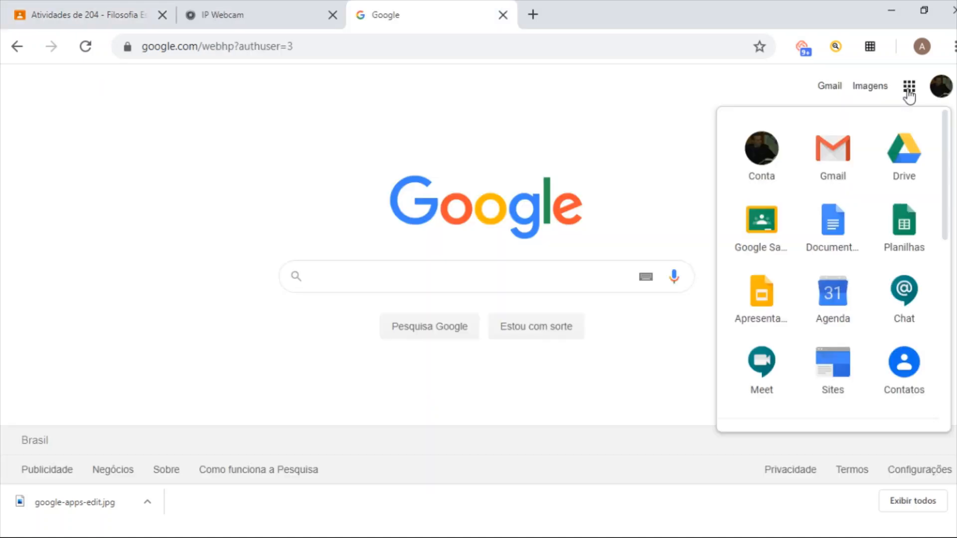
left_click(895, 161)
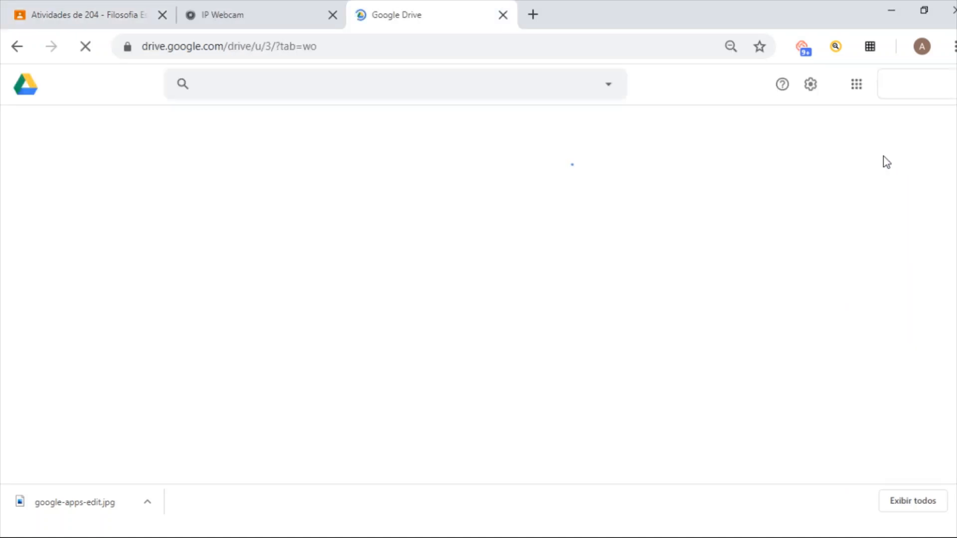
- Create a blank Google Form from Drive, and go to the Forms home page
left_click(55, 131)
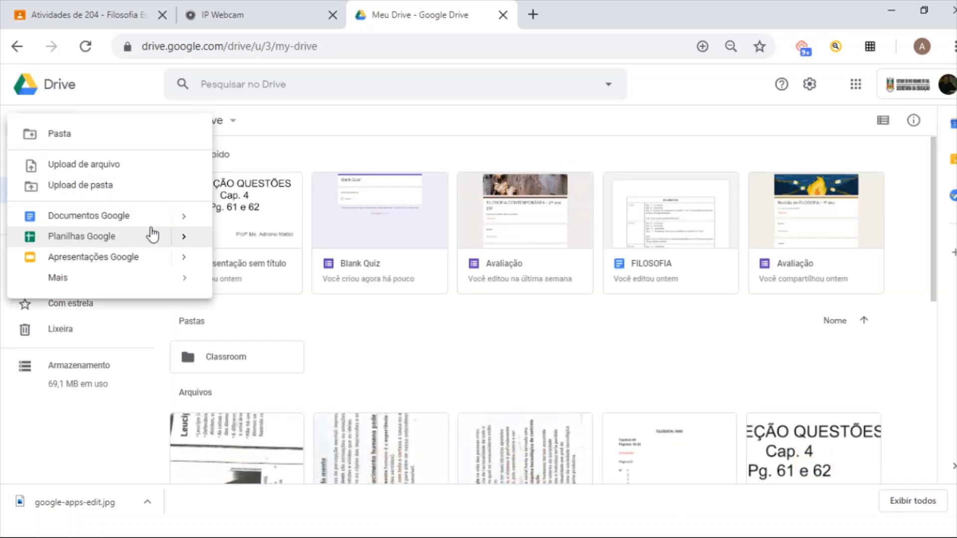
mouse_move(87, 279)
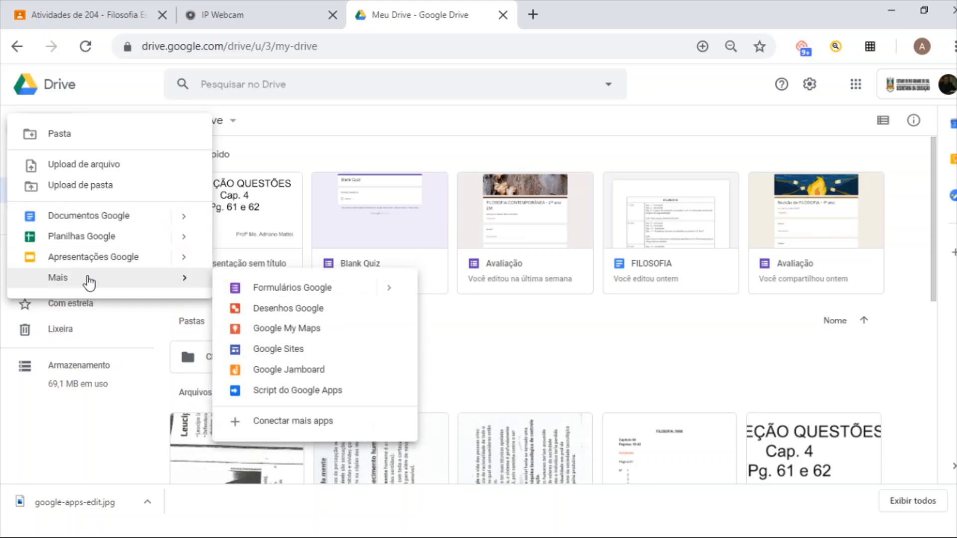
left_click(280, 288)
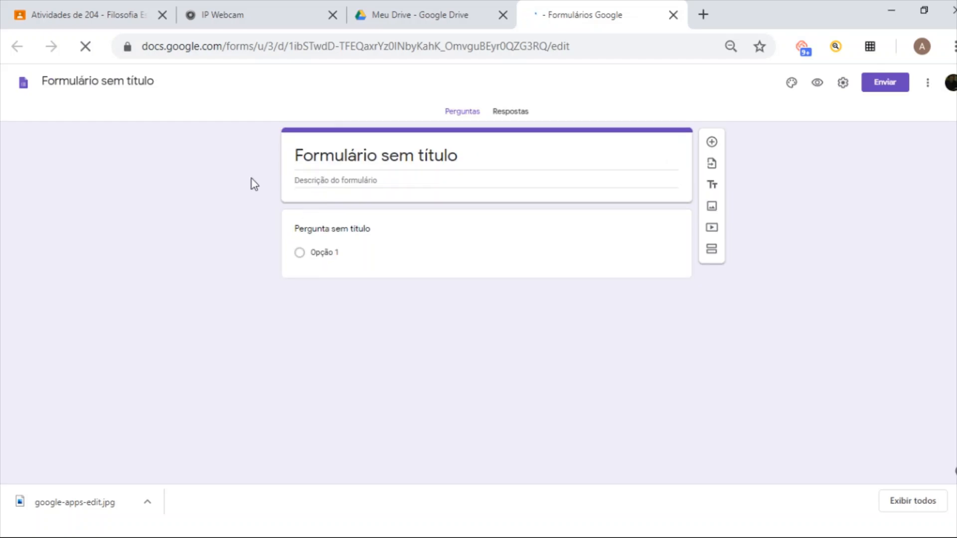
left_click(22, 89)
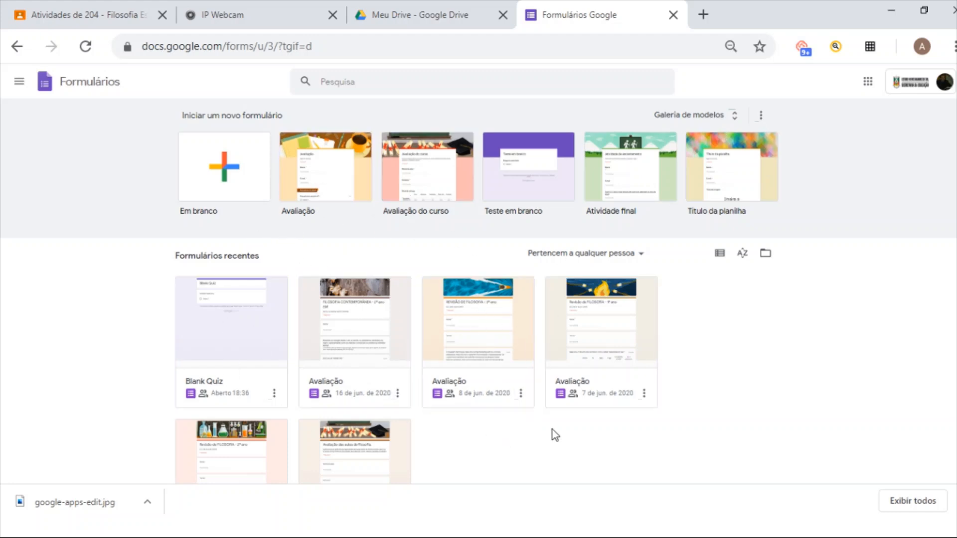
- Open the REVISÃO DE FILOSOFIA - 3º ano form and look through its questions
left_click(477, 343)
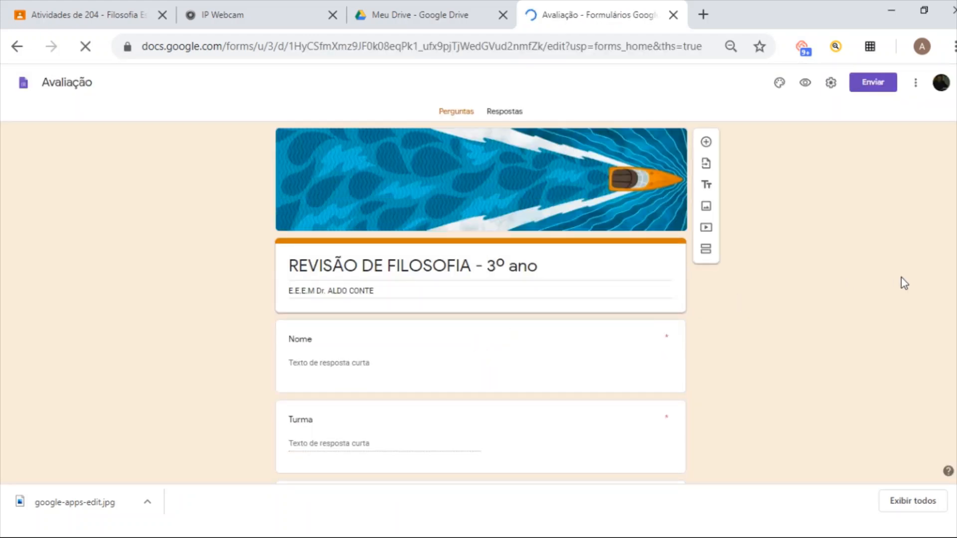
scroll(480, 299, "down", 10)
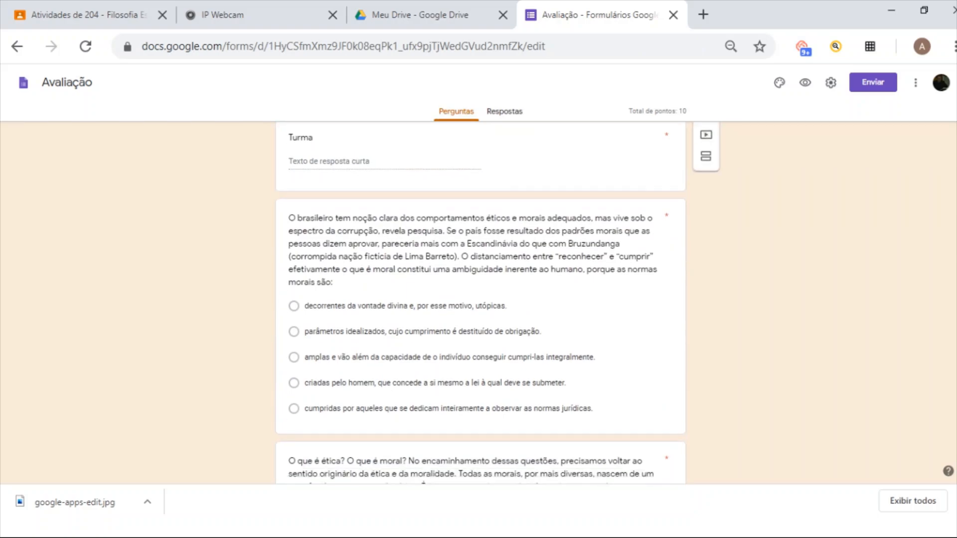
scroll(480, 299, "down", 15)
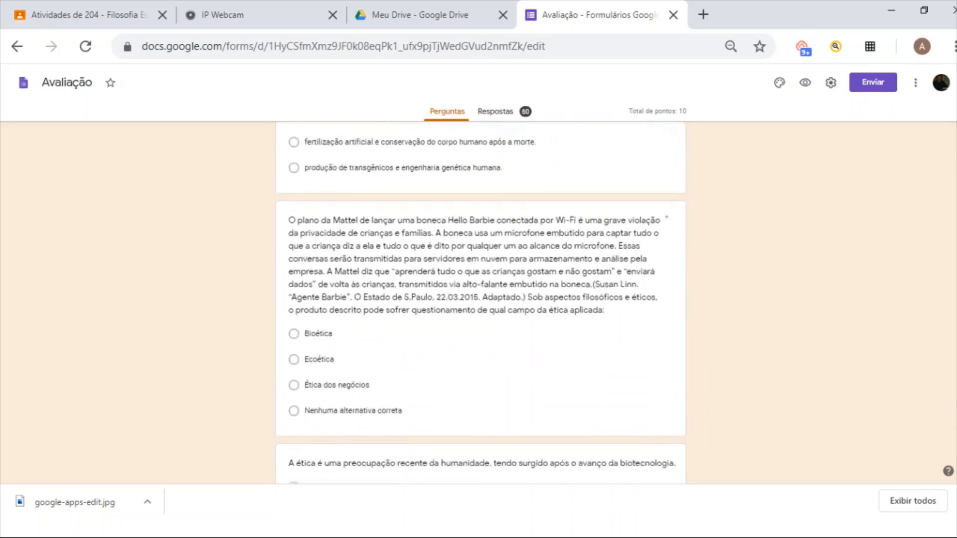
scroll(481, 299, "up", 20)
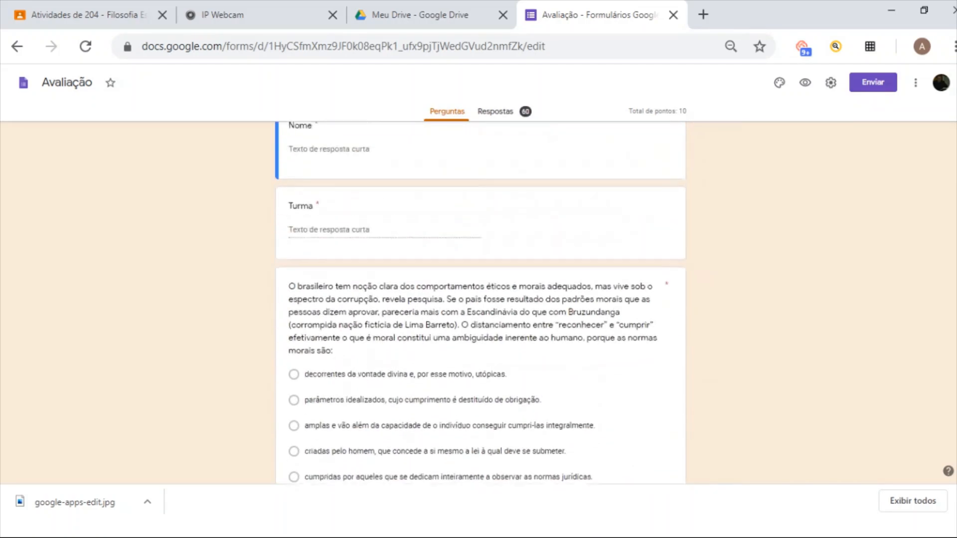
scroll(915, 232, "down", 1)
scroll(916, 232, "up", 1)
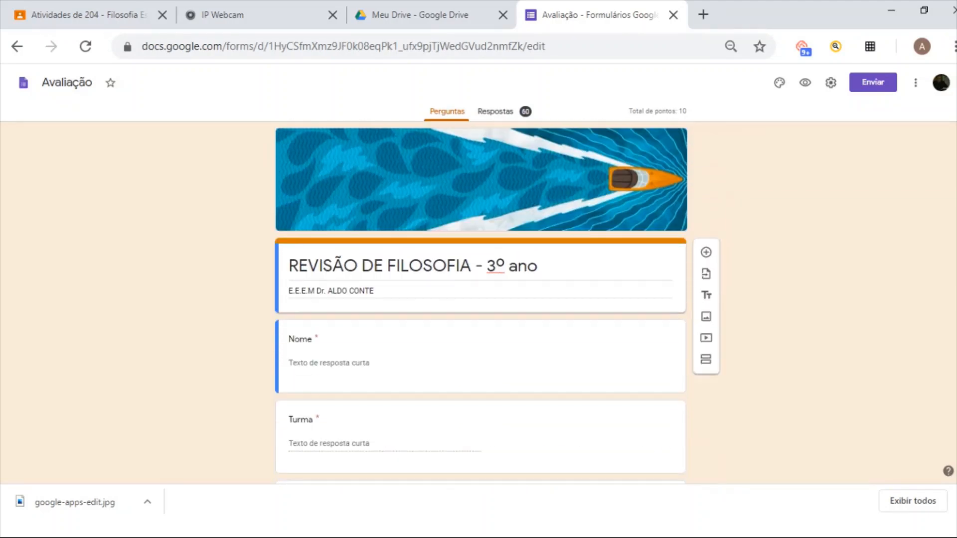
scroll(916, 232, "down", 10)
scroll(915, 231, "down", 2)
scroll(916, 232, "up", 12)
- View the form's response summary and the first individual response
left_click(511, 118)
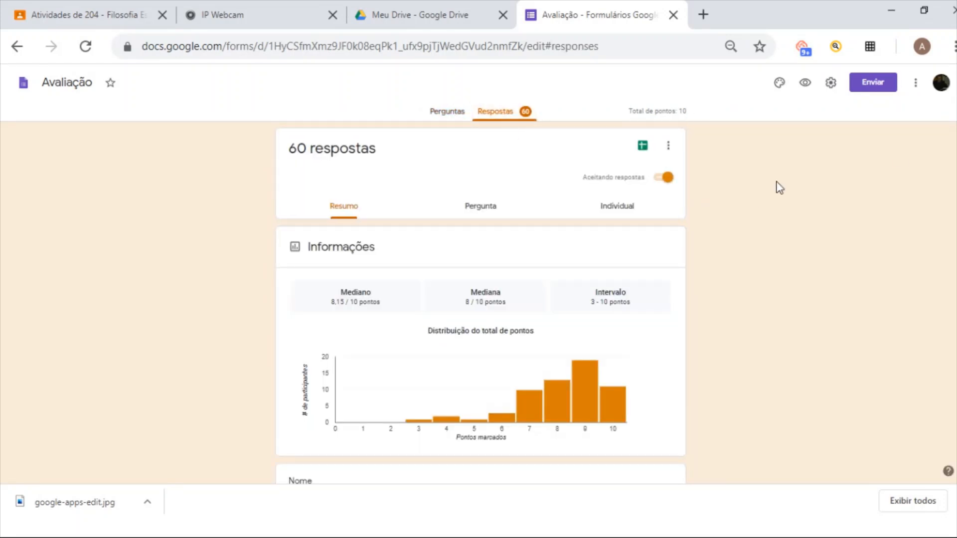
scroll(481, 302, "down", 6)
scroll(480, 302, "up", 6)
left_click(622, 212)
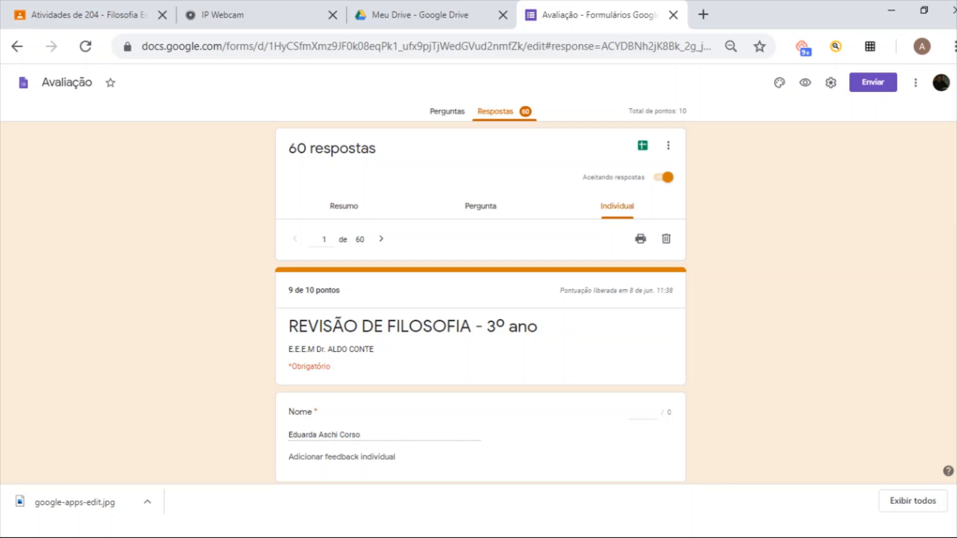
scroll(417, 266, "down", 1)
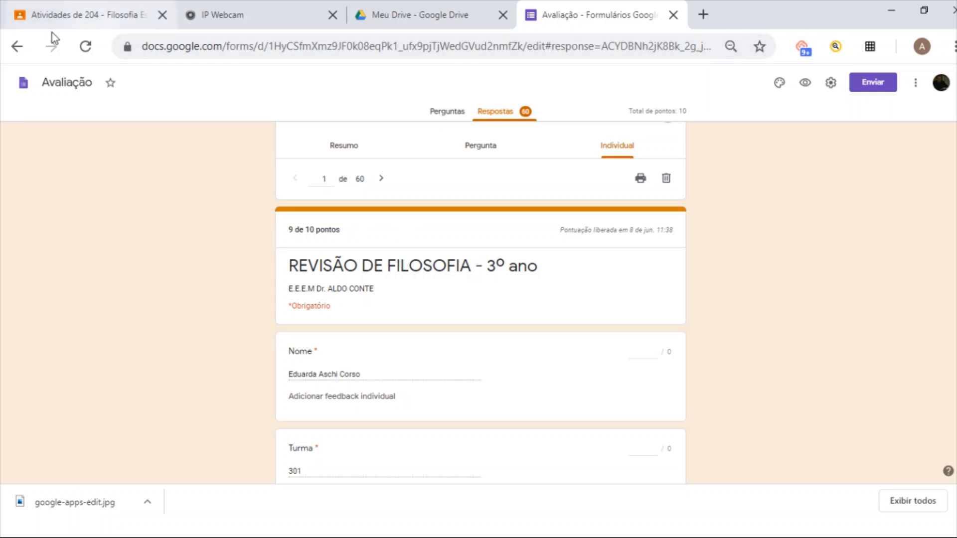
- Switch to the open Atividade draft in Classroom and view its options for adding attachments and creating files
left_click(56, 20)
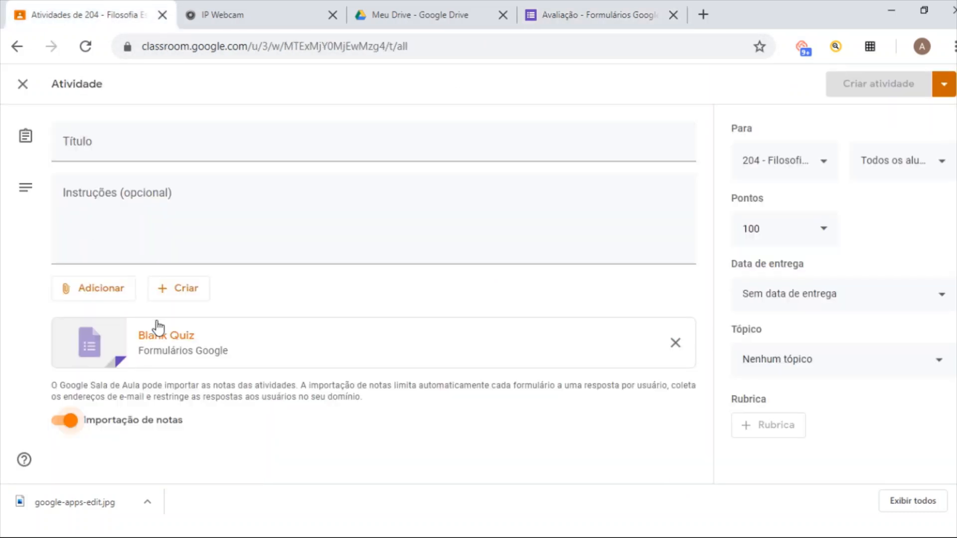
left_click(115, 292)
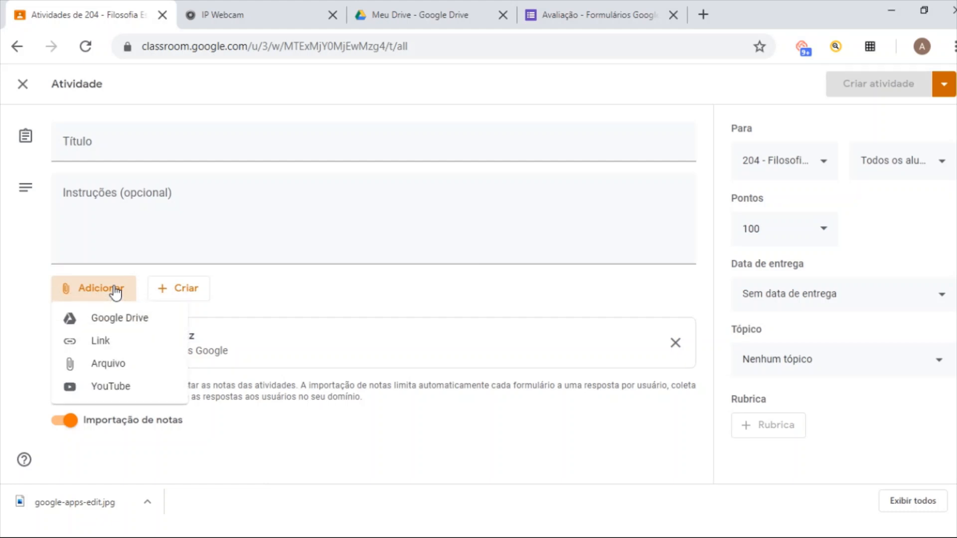
left_click(182, 291)
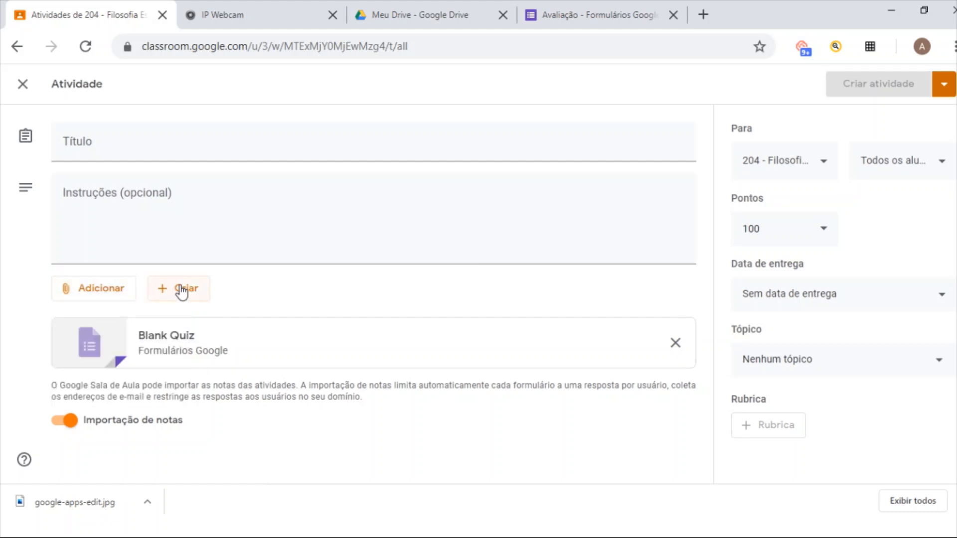
left_click(182, 292)
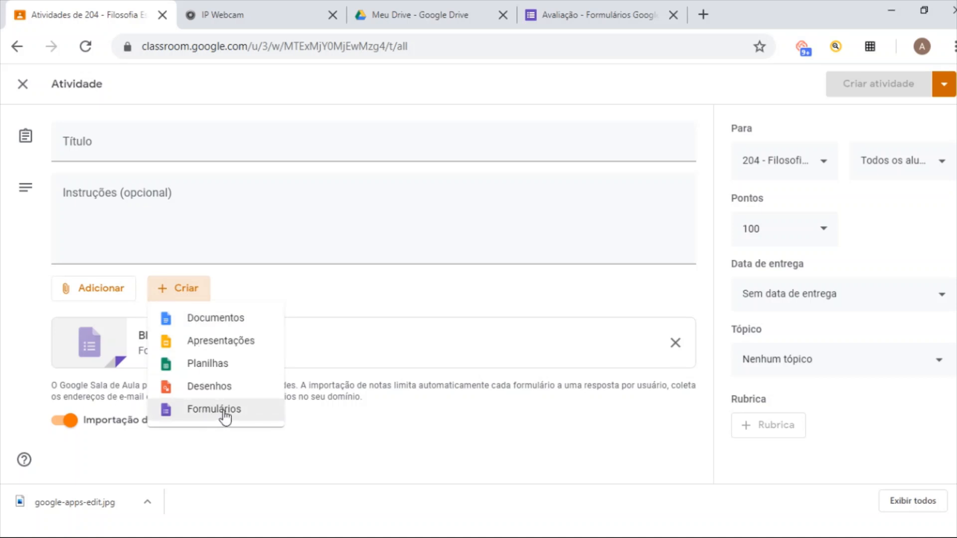
left_click(338, 441)
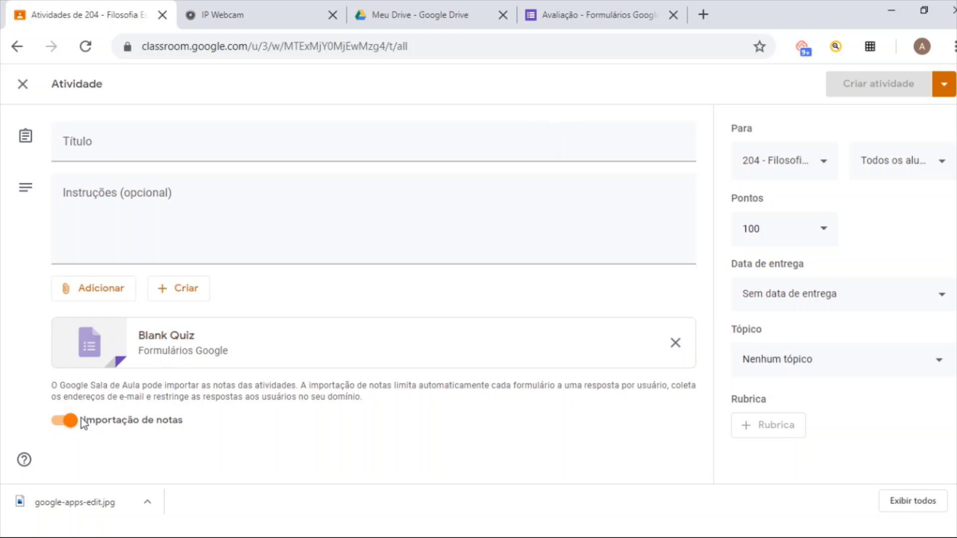
- Try turning off Importação de notas for the Blank Quiz, view the available topics, and close the activity without creating it
left_click(59, 422)
left_click(866, 364)
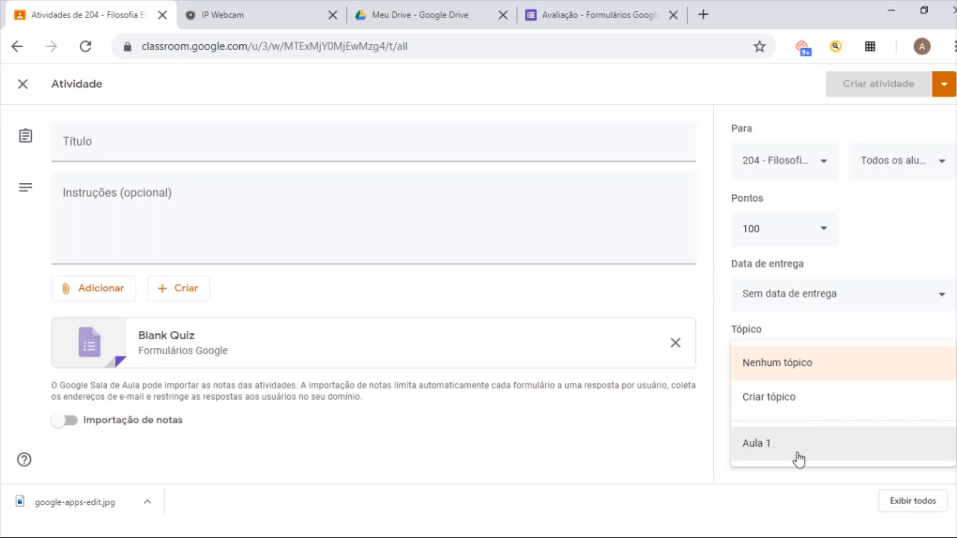
left_click(46, 135)
left_click_drag(43, 129, 3, 78)
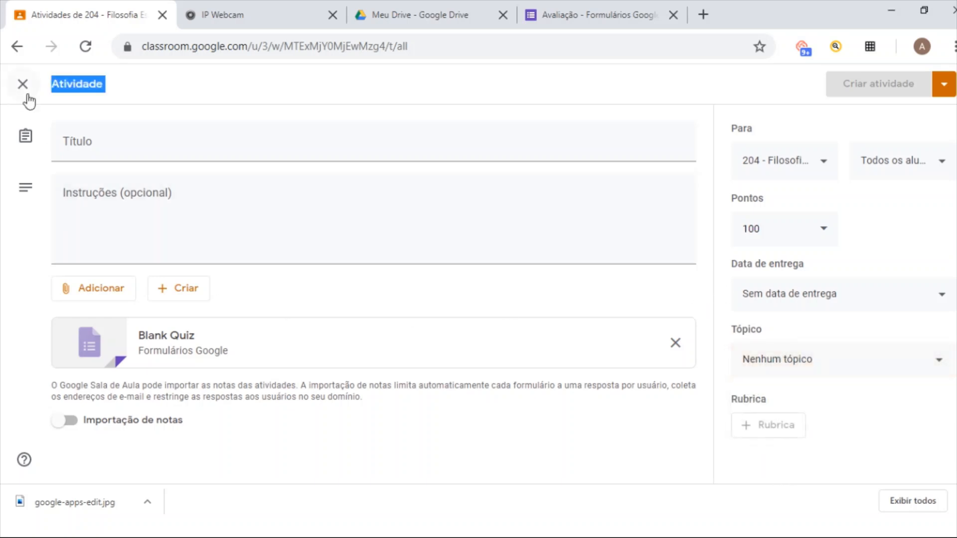
left_click(23, 87)
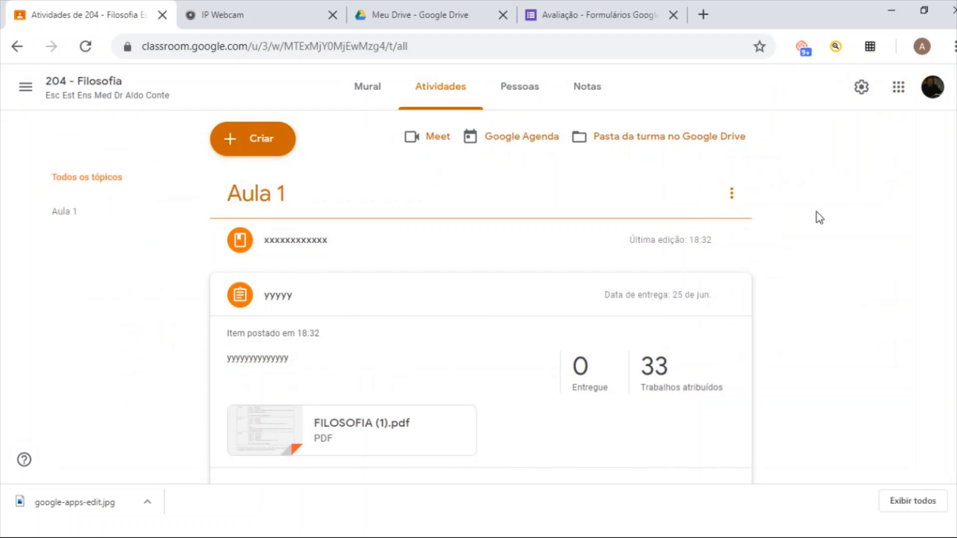
- Look through the lists of teachers and students in the class's Pessoas section
left_click(525, 89)
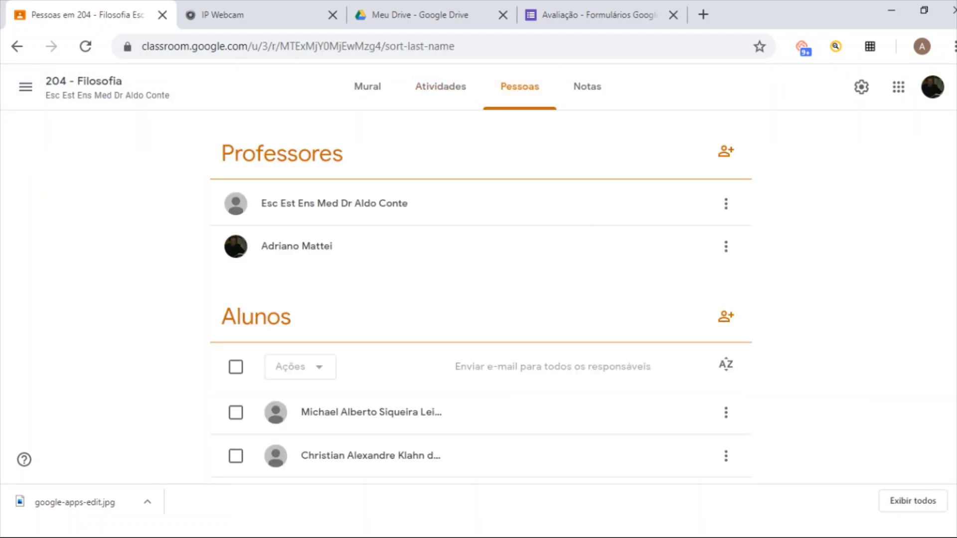
scroll(931, 408, "down", 10)
scroll(931, 409, "up", 10)
scroll(931, 409, "down", 8)
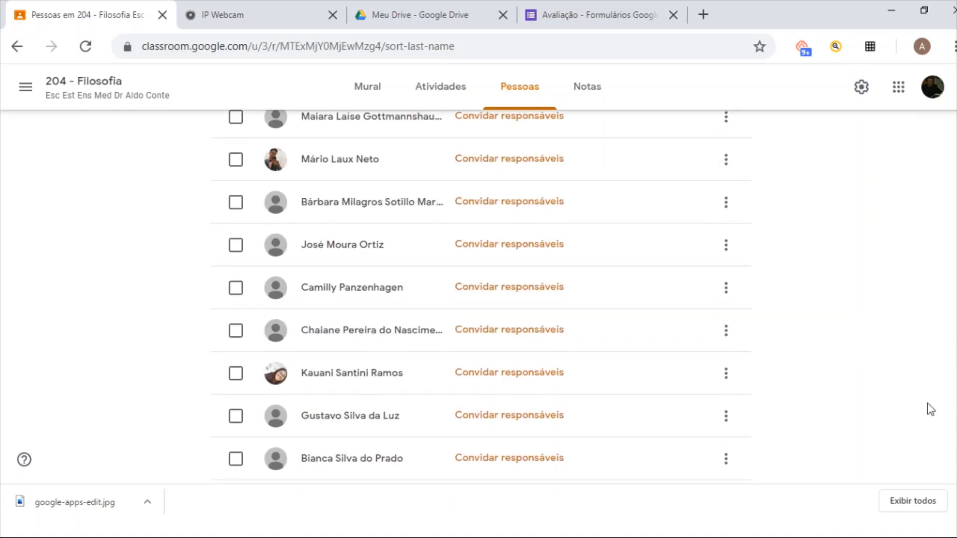
scroll(927, 405, "up", 8)
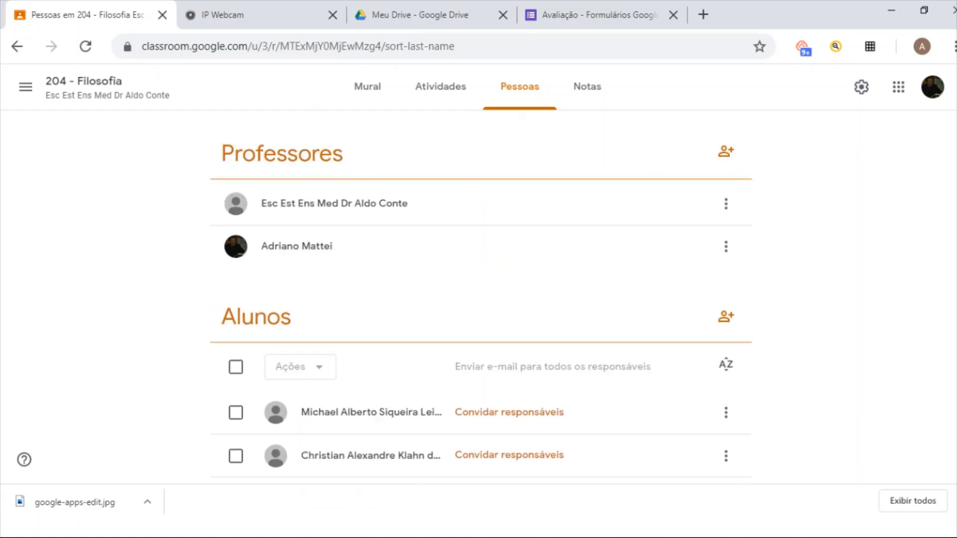
- Dismiss the grading setup tip and examine the class gradebook in Notas, comparing it with the posted items in Atividades
left_click(584, 89)
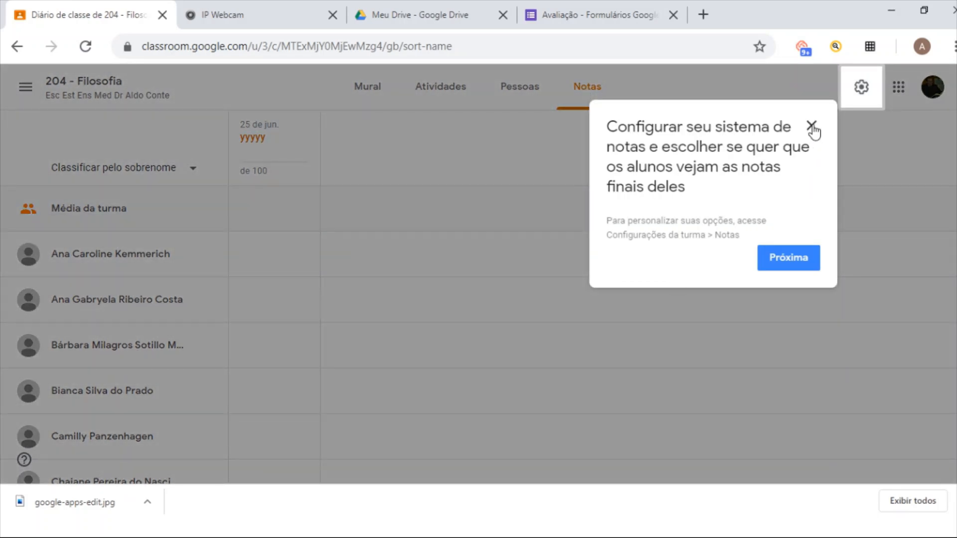
left_click(812, 126)
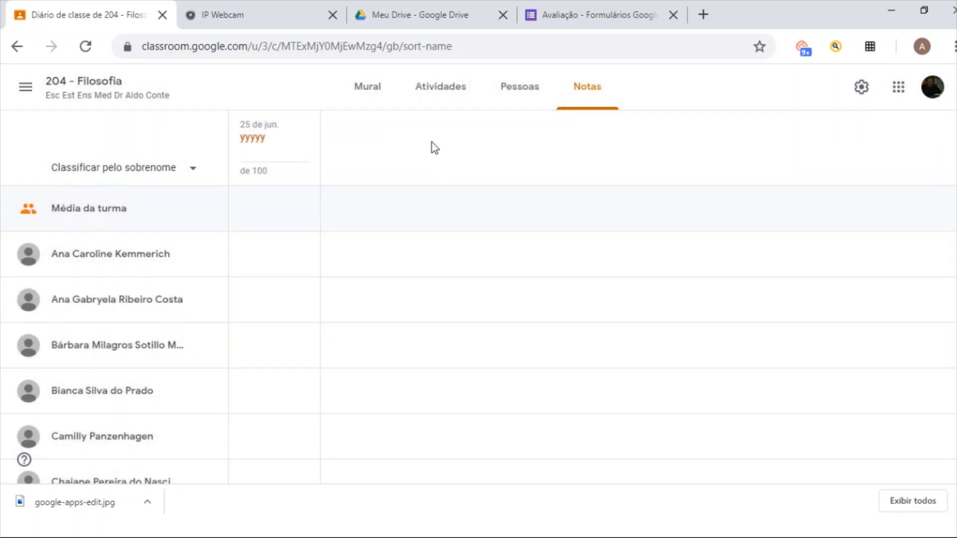
left_click(447, 95)
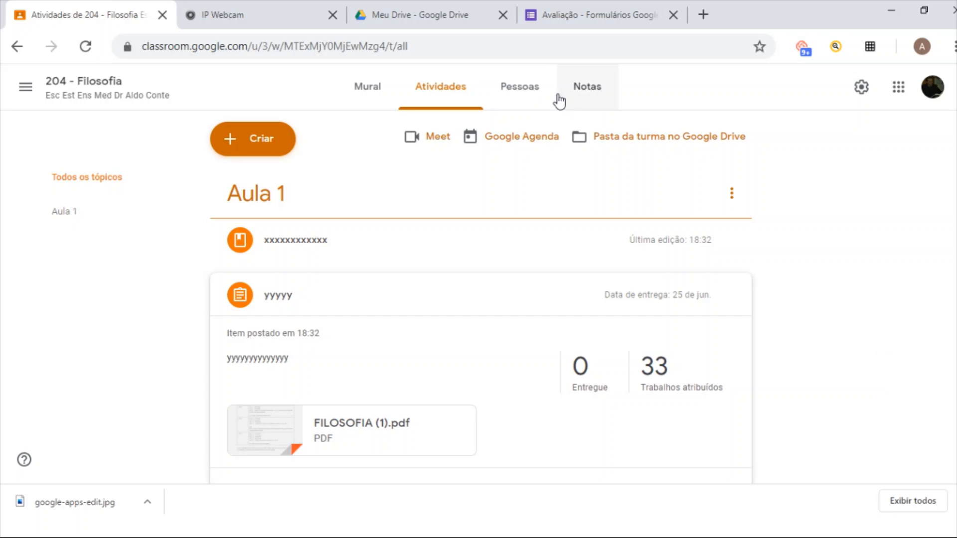
left_click(589, 94)
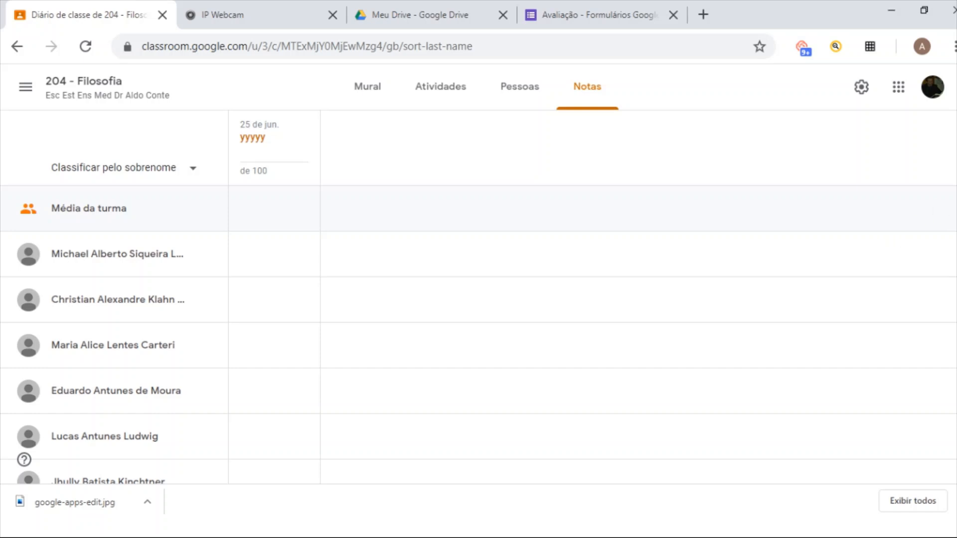
scroll(478, 319, "down", 1)
scroll(478, 319, "up", 1)
scroll(488, 131, "down", 3)
scroll(488, 131, "up", 3)
- Review the posts on the class Mural, from the banner down to the 19/06 schedule announcement
left_click(371, 98)
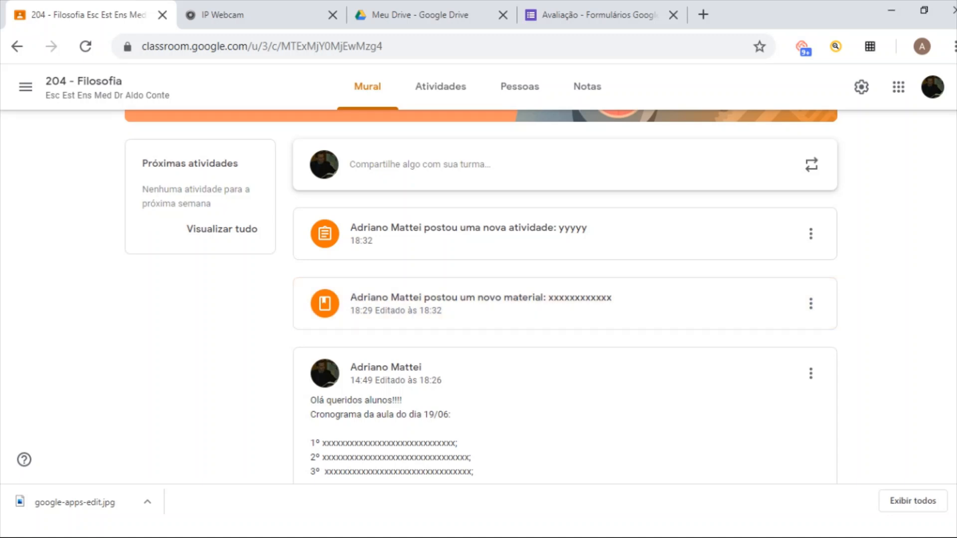
scroll(478, 300, "up", 3)
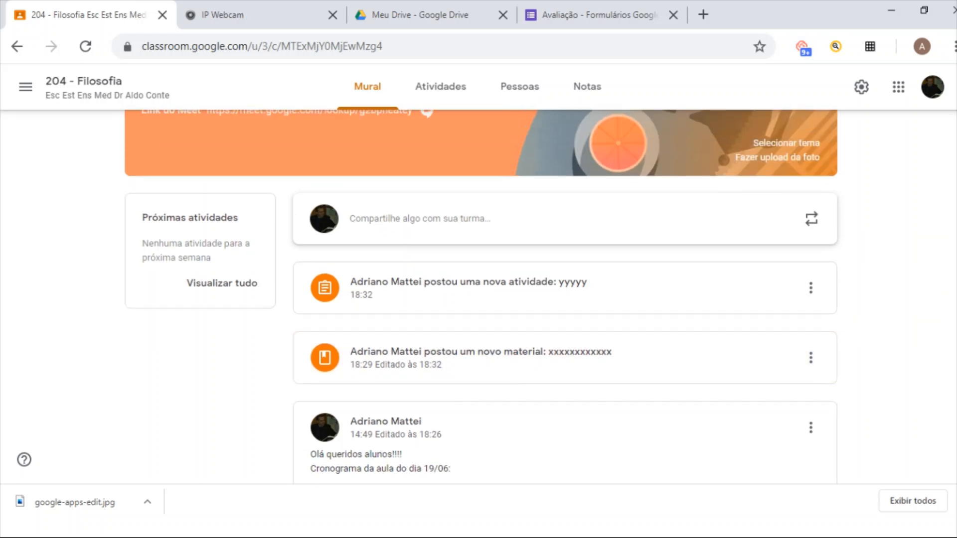
scroll(478, 299, "down", 2)
scroll(479, 299, "down", 5)
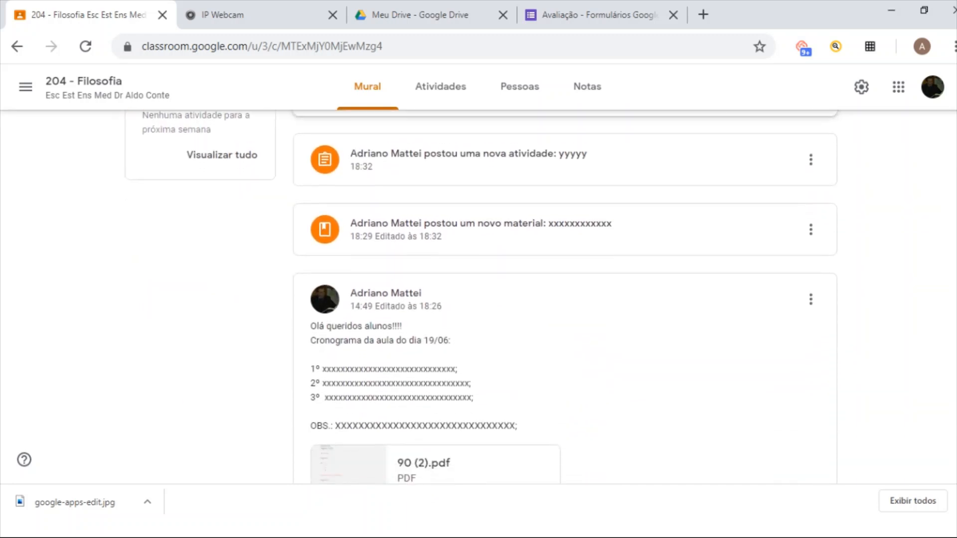
scroll(478, 299, "up", 3)
scroll(478, 299, "up", 3)
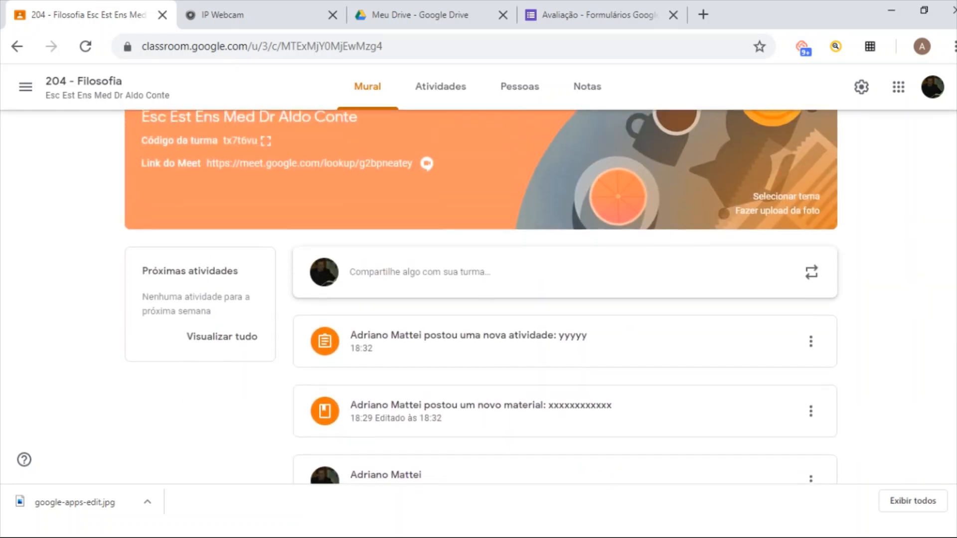
scroll(732, 332, "down", 6)
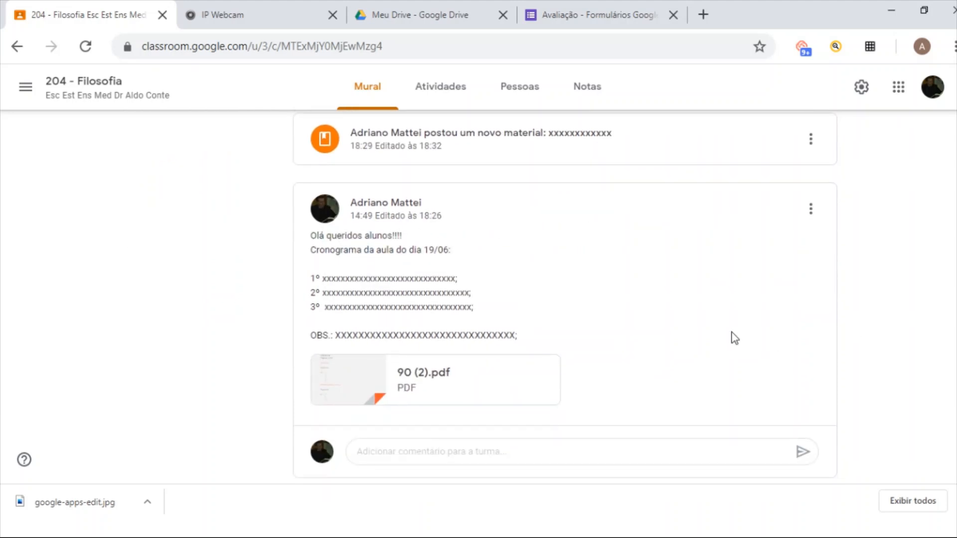
- View the actions available for the 19/06 schedule announcement, and return to the class's Atividades
left_click(811, 210)
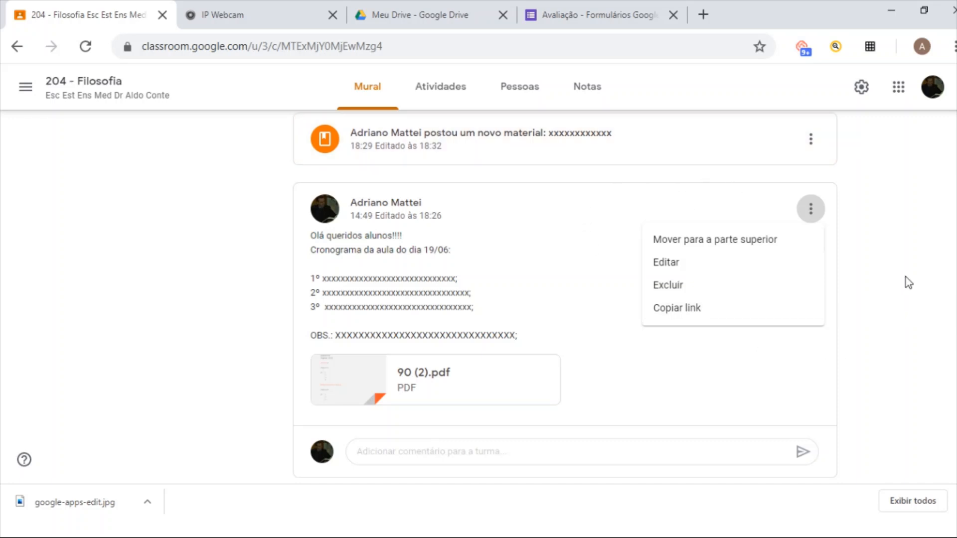
scroll(566, 297, "up", 4)
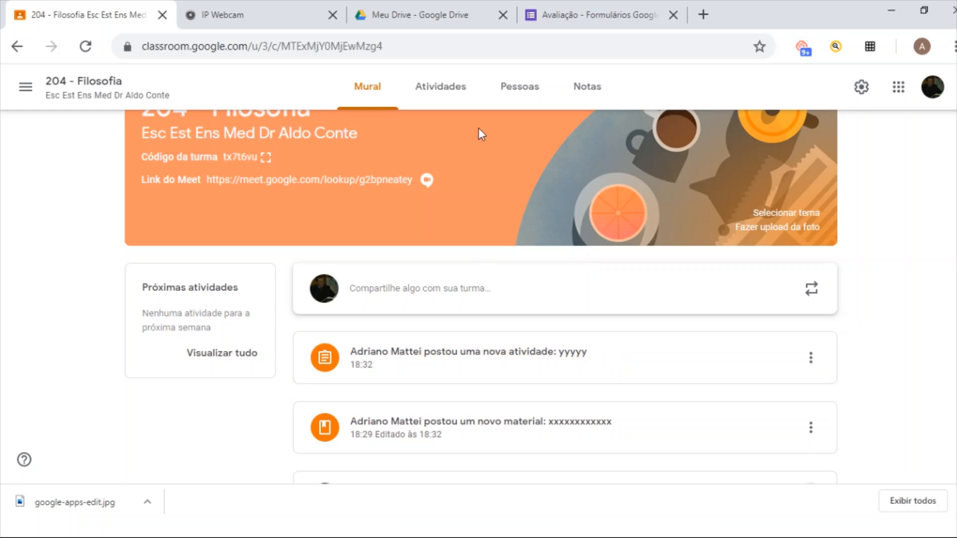
left_click(441, 92)
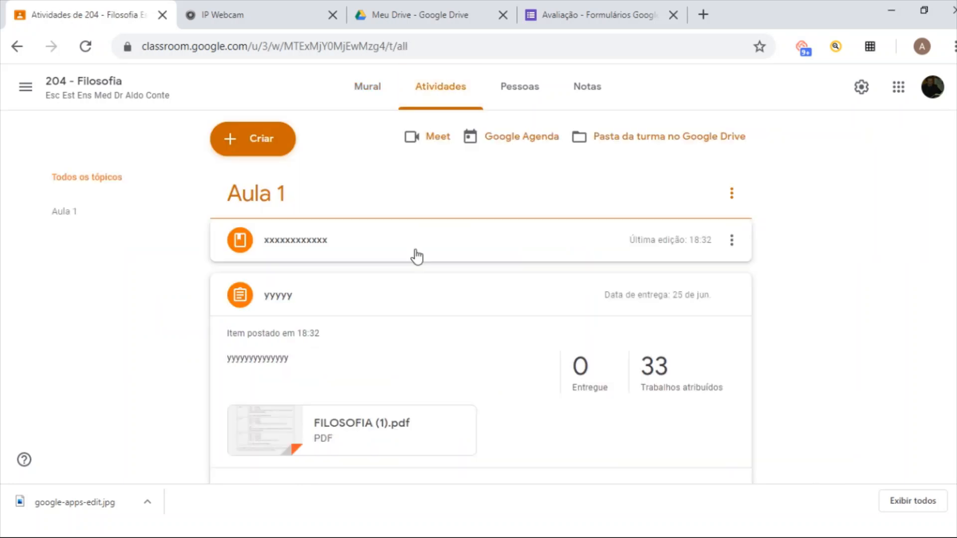
- Start a new Atividade to examine its blank form, and close it without creating anything
left_click(259, 132)
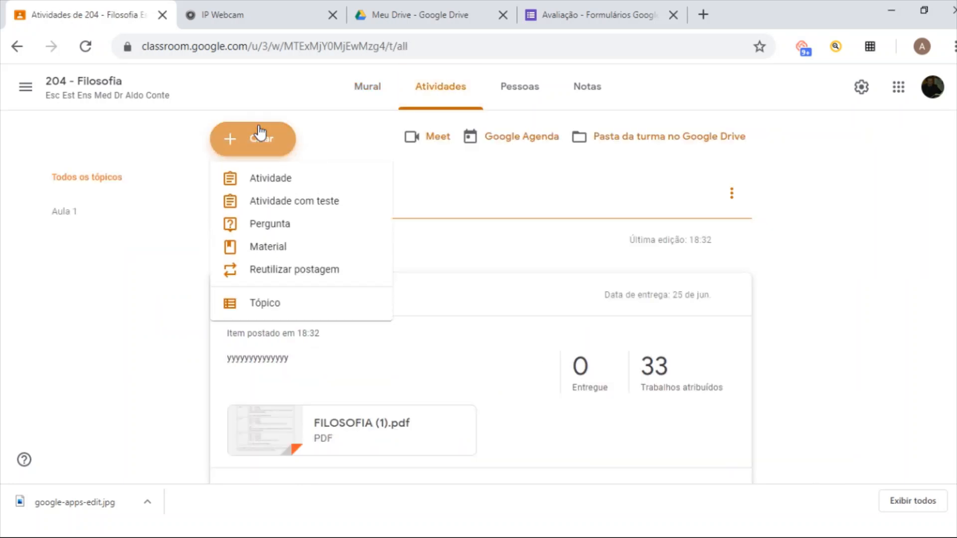
left_click(266, 180)
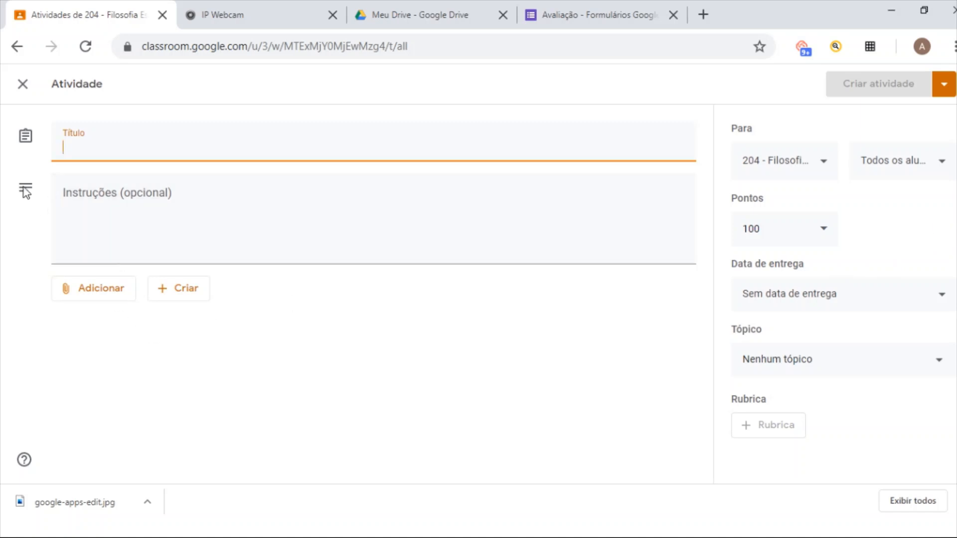
left_click(27, 137)
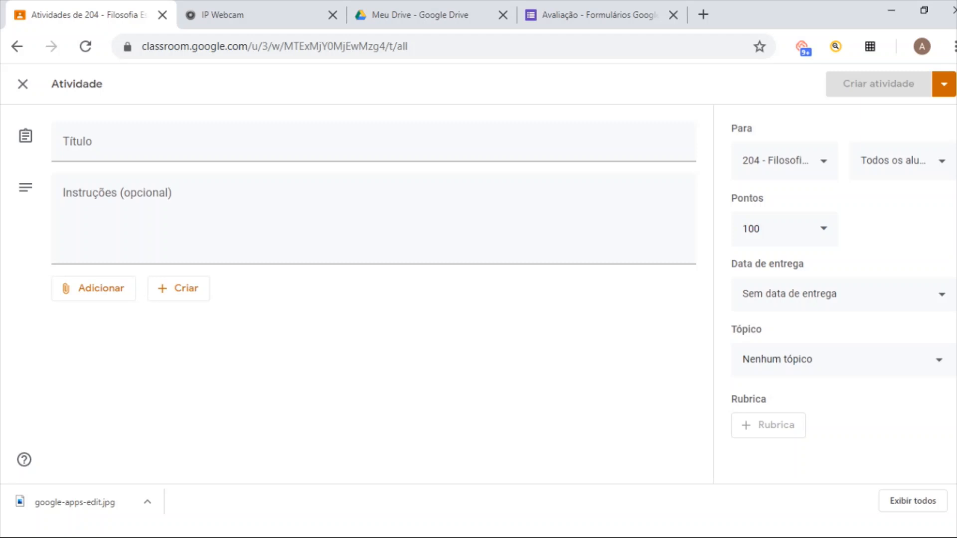
left_click(22, 84)
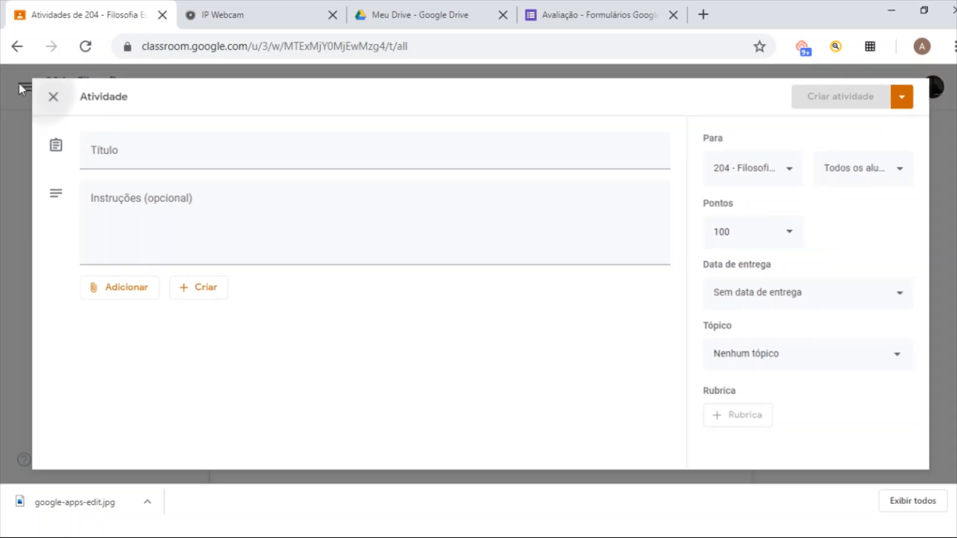
- Review the Mural posts and the Aula 1 topic's items, and dismiss the Mural tip about customizing how activities are displayed
left_click(367, 92)
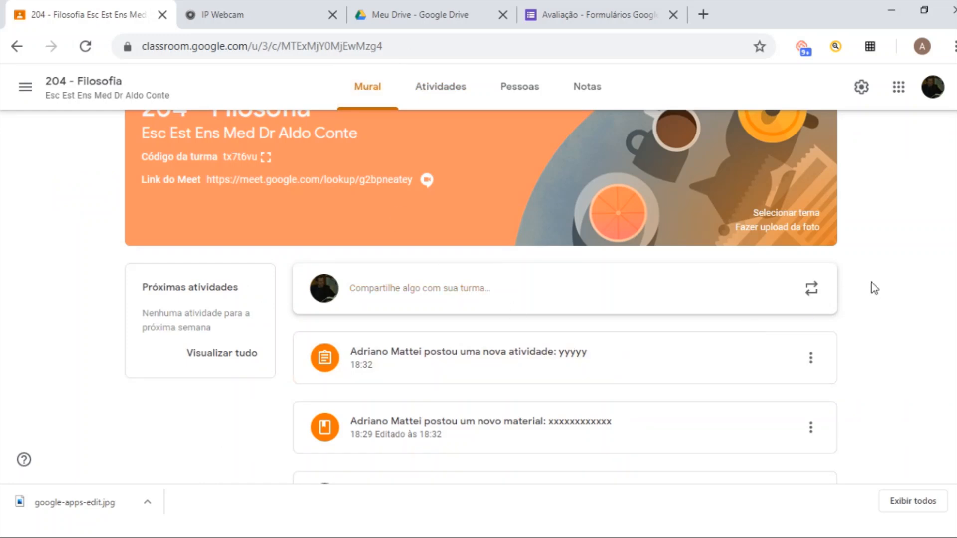
scroll(565, 298, "down", 5)
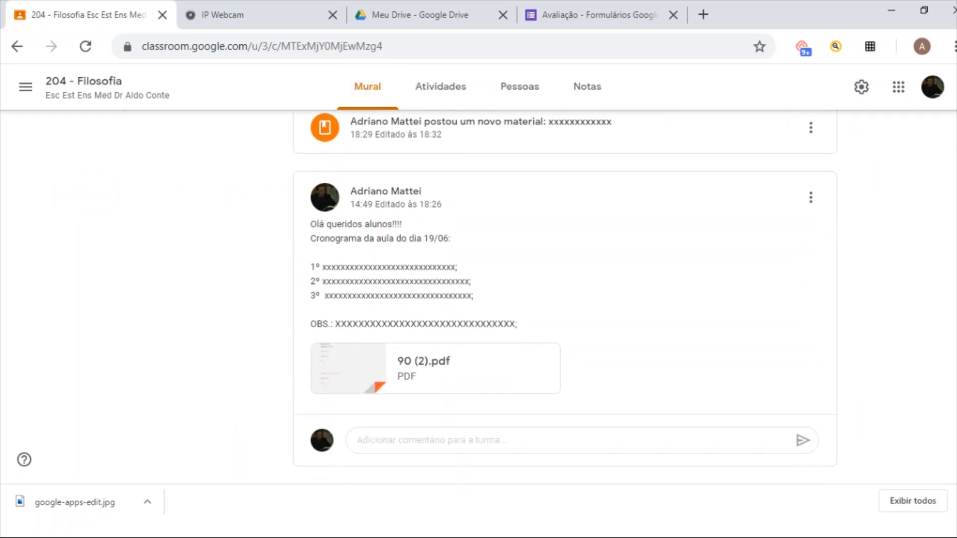
scroll(792, 294, "up", 2)
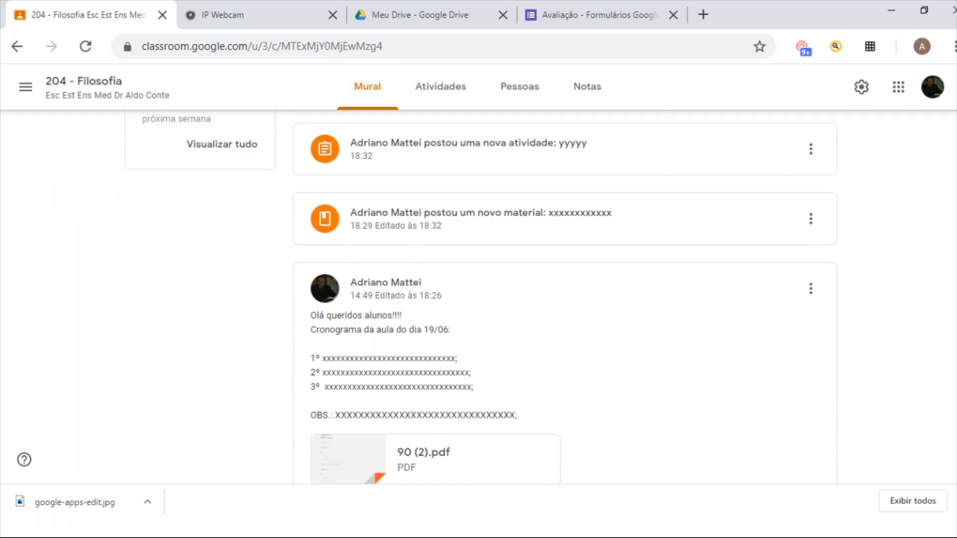
left_click(810, 223)
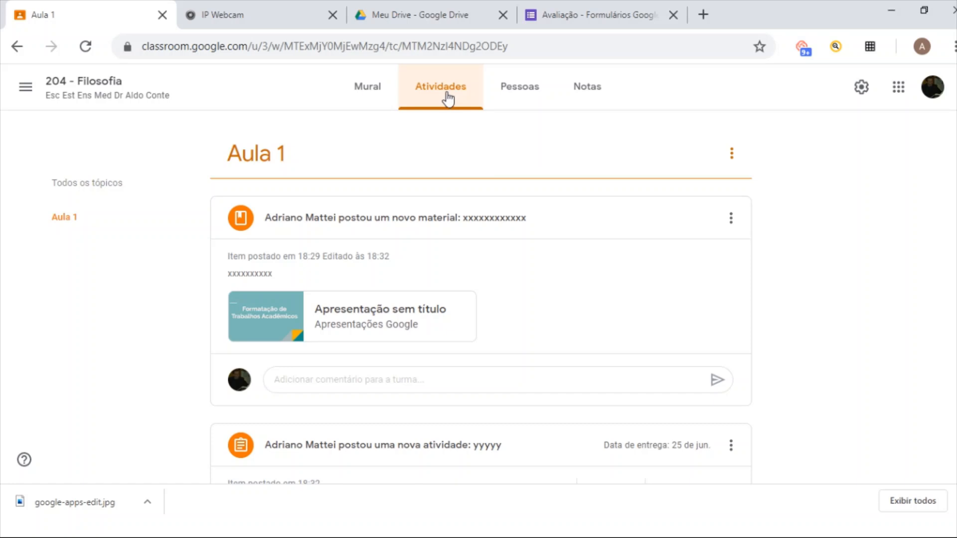
left_click(373, 95)
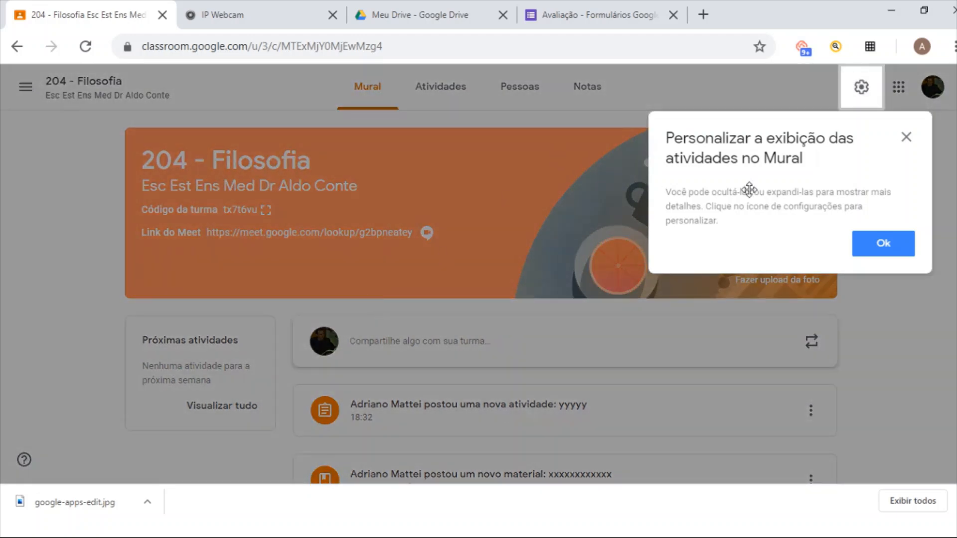
left_click(906, 137)
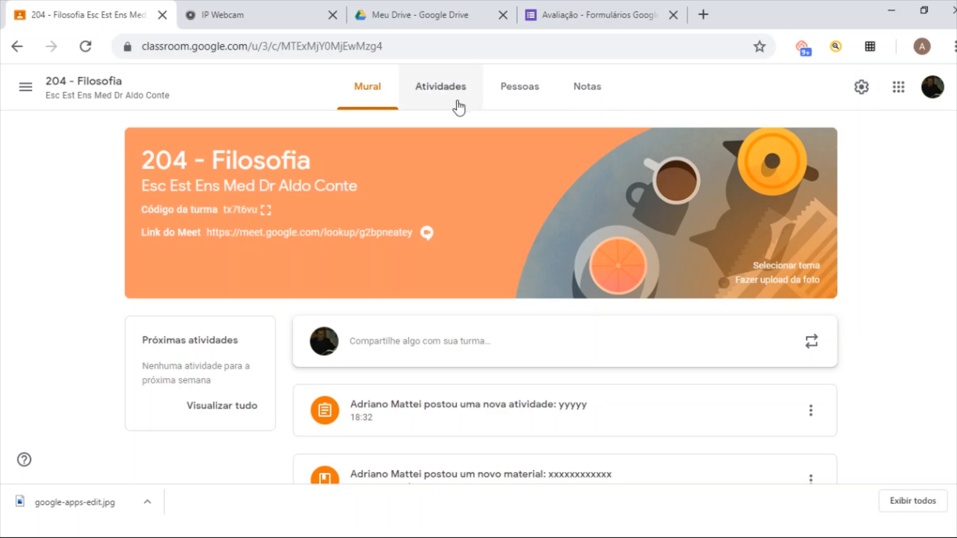
- Create a new Material in the class's Atividades with the title "vvvvvvvv" and the description "vvvvvv"
left_click(454, 99)
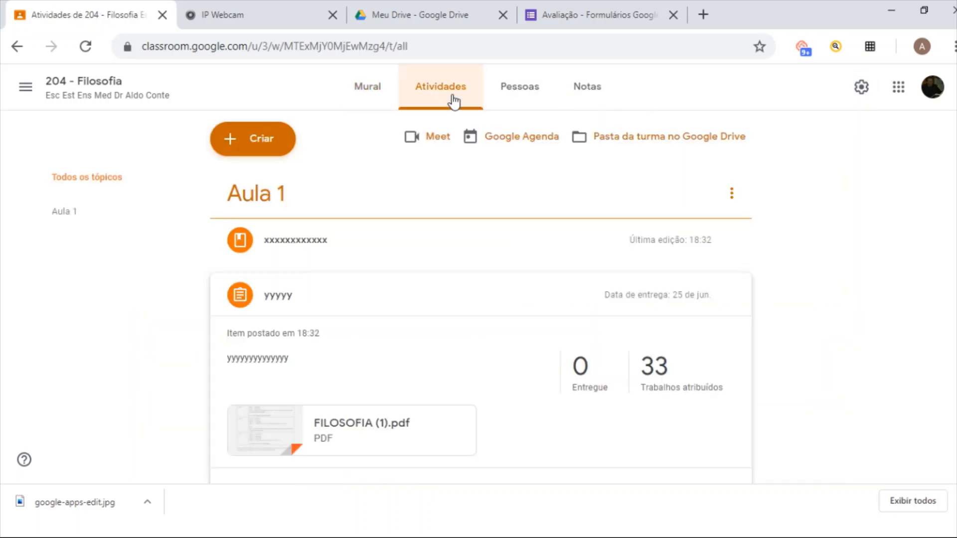
left_click(270, 143)
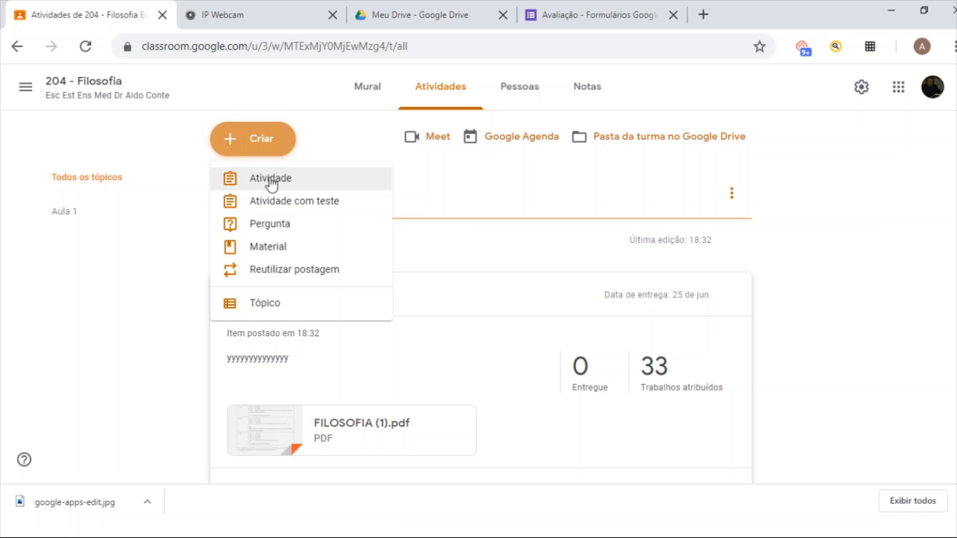
left_click(276, 247)
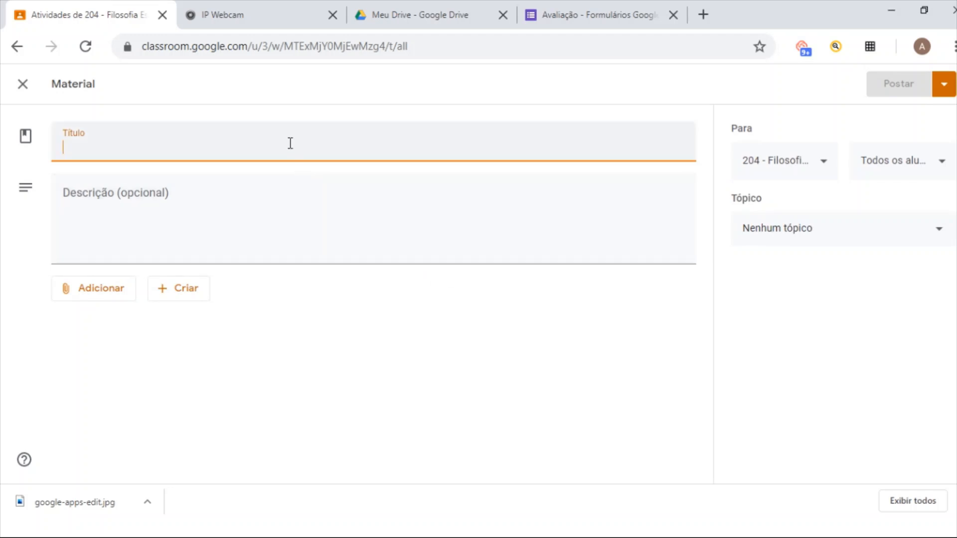
type("vvvvvvvv")
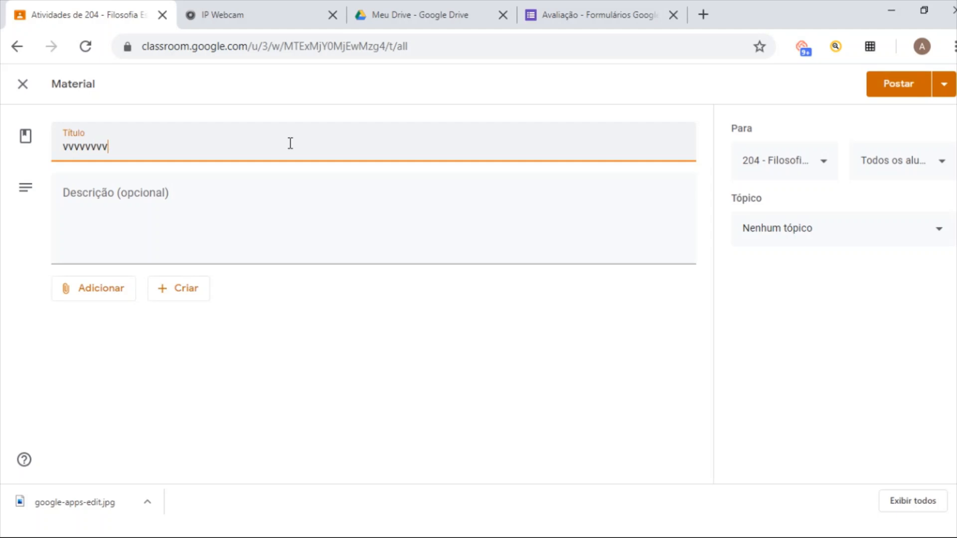
left_click(260, 196)
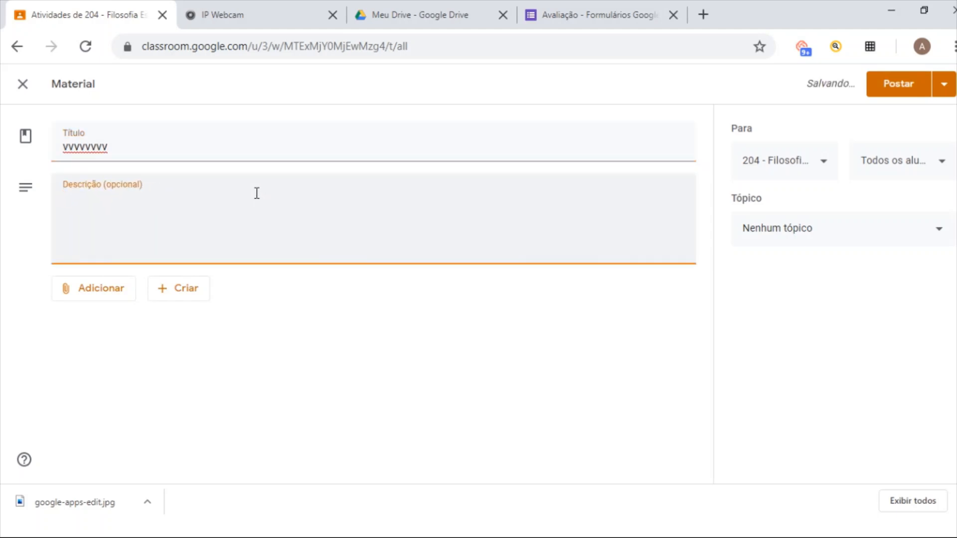
type("vvvvvv")
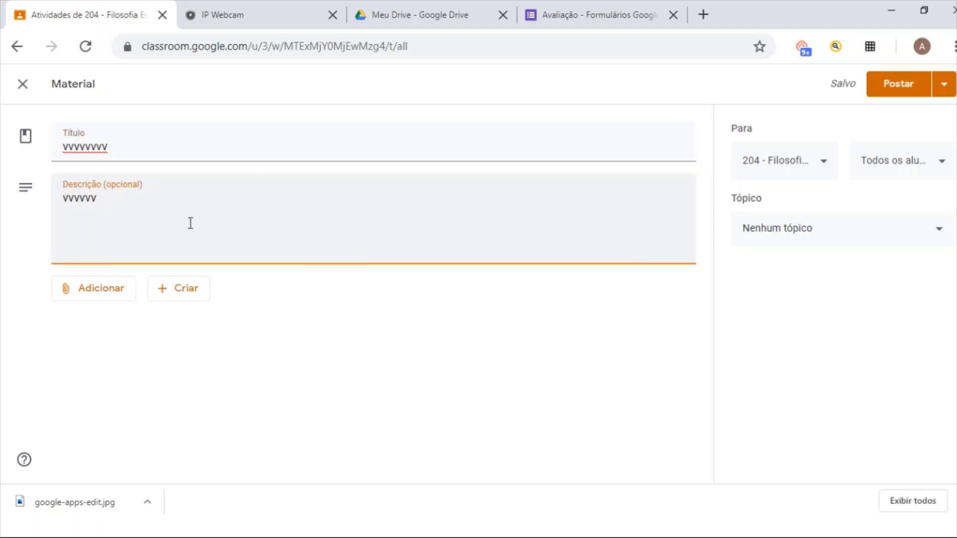
- View the sources available for attaching content, and assign the material to a new topic named Aula 2
left_click(110, 290)
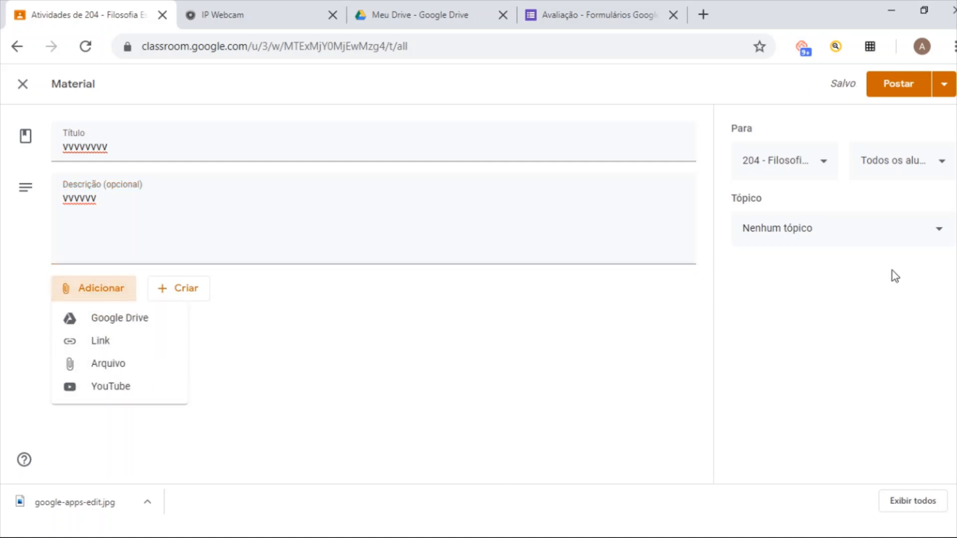
left_click(940, 237)
left_click(939, 237)
left_click(836, 276)
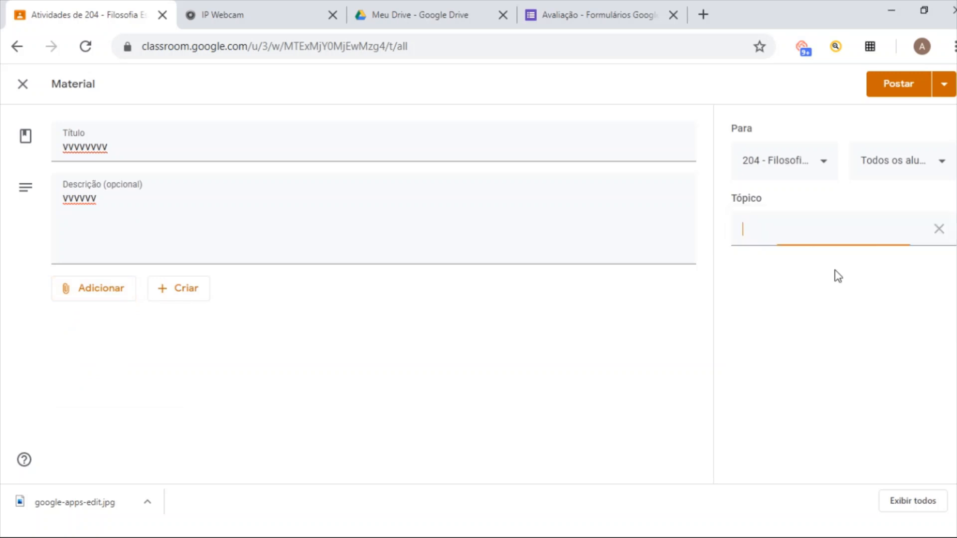
type("Aula 2")
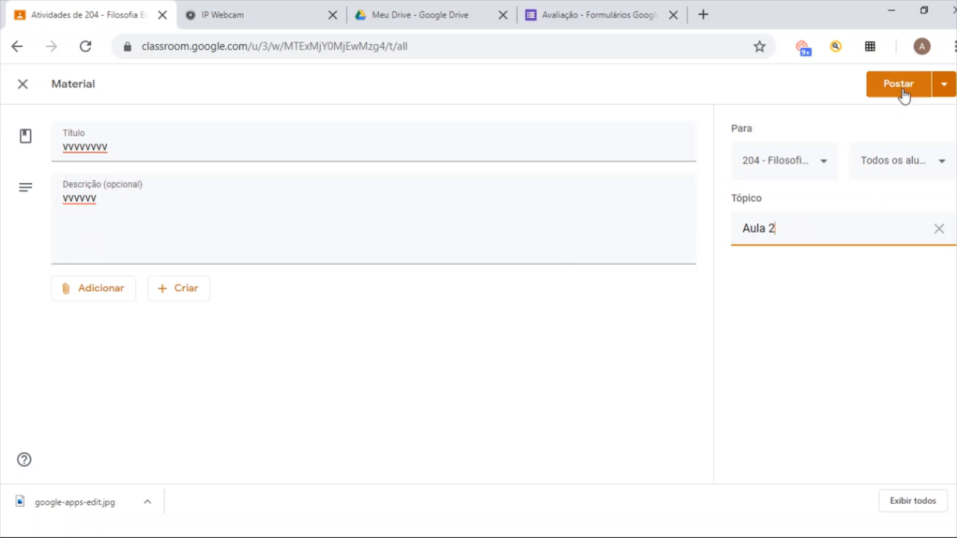
- Schedule the material for publication on 24 June 2020 at 15:00
left_click(948, 93)
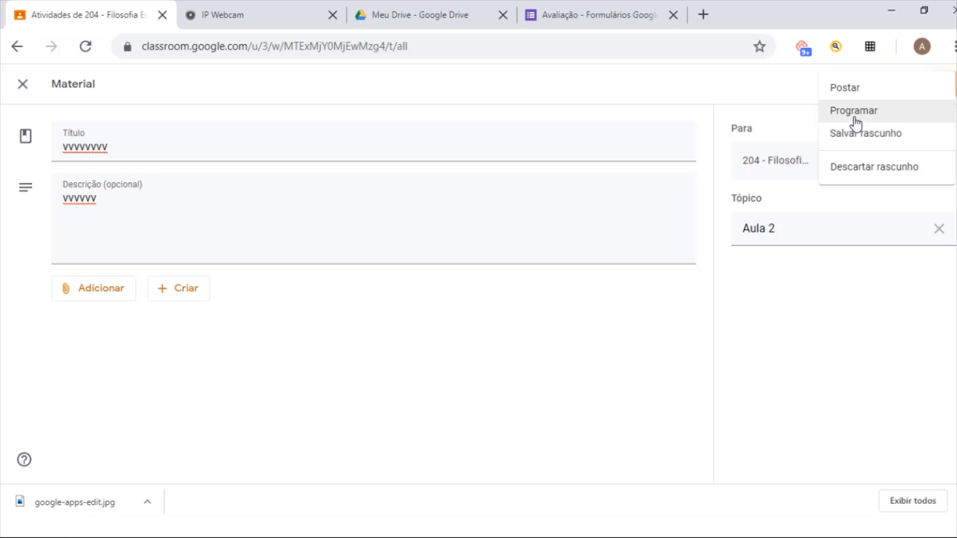
left_click(856, 119)
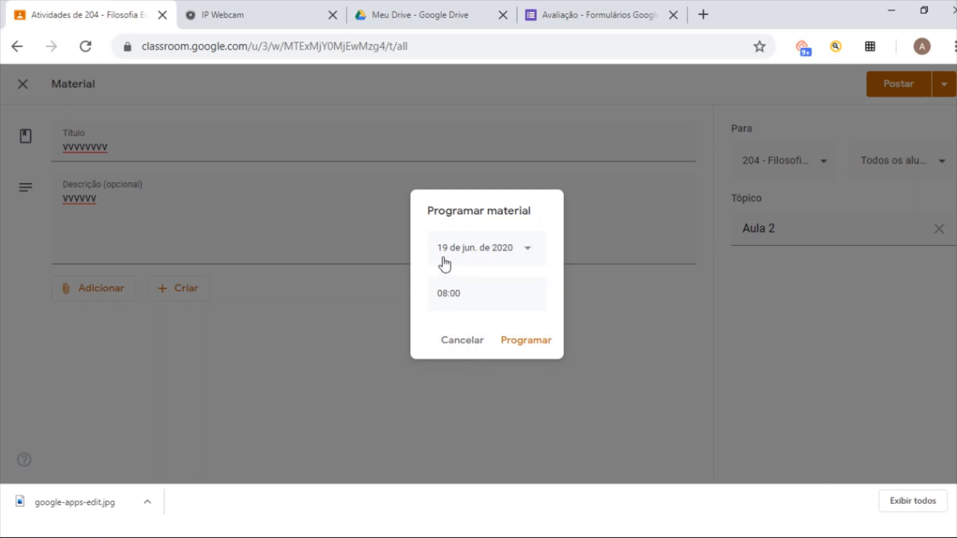
left_click(527, 257)
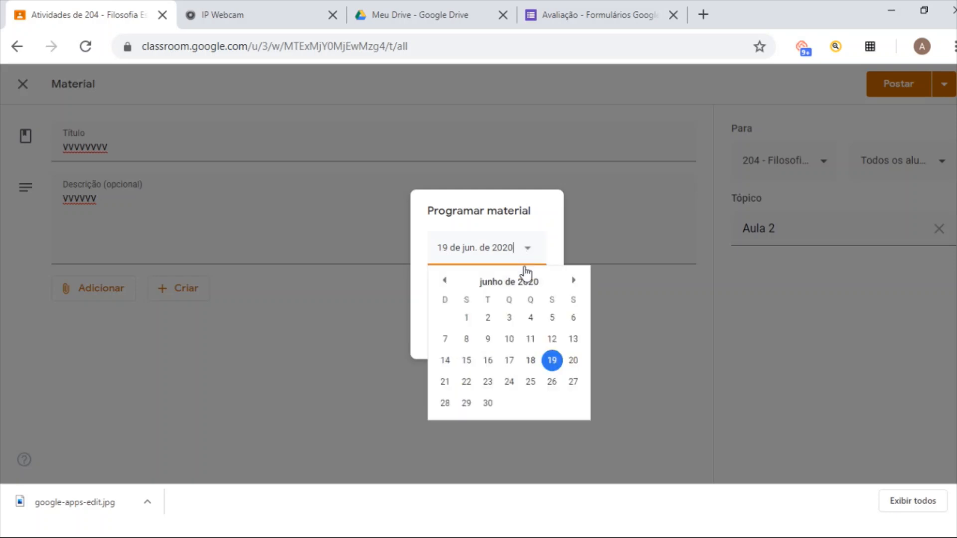
left_click(509, 383)
left_click(481, 299)
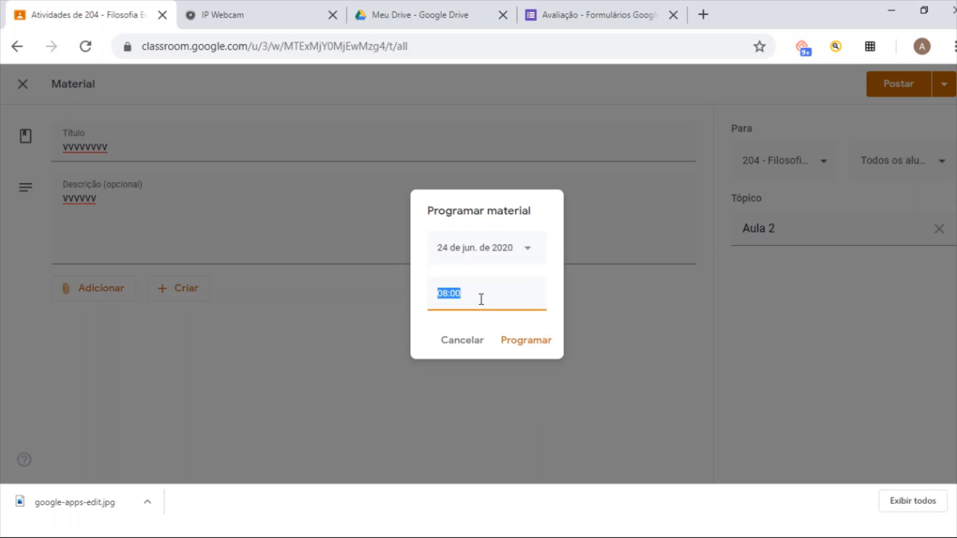
type("15:00")
left_click(516, 343)
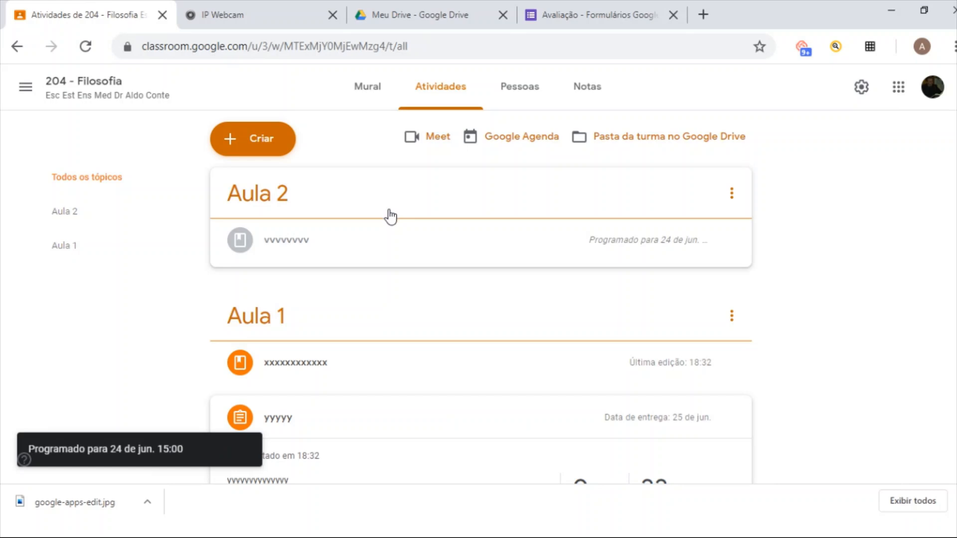
- View the items under the Aula 1 and Aula 2 topics, and review the class Mural from the banner to the 19/06 announcement
left_click(78, 251)
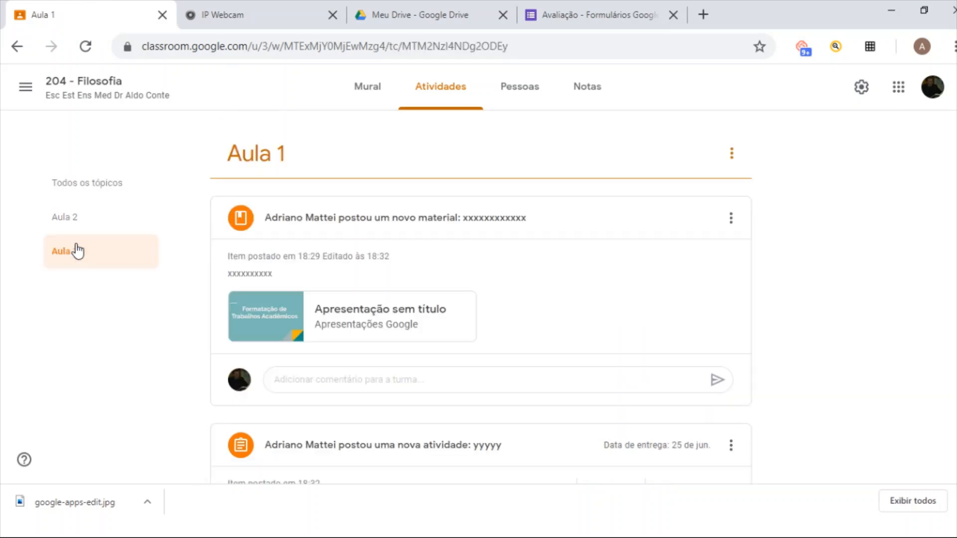
left_click(73, 220)
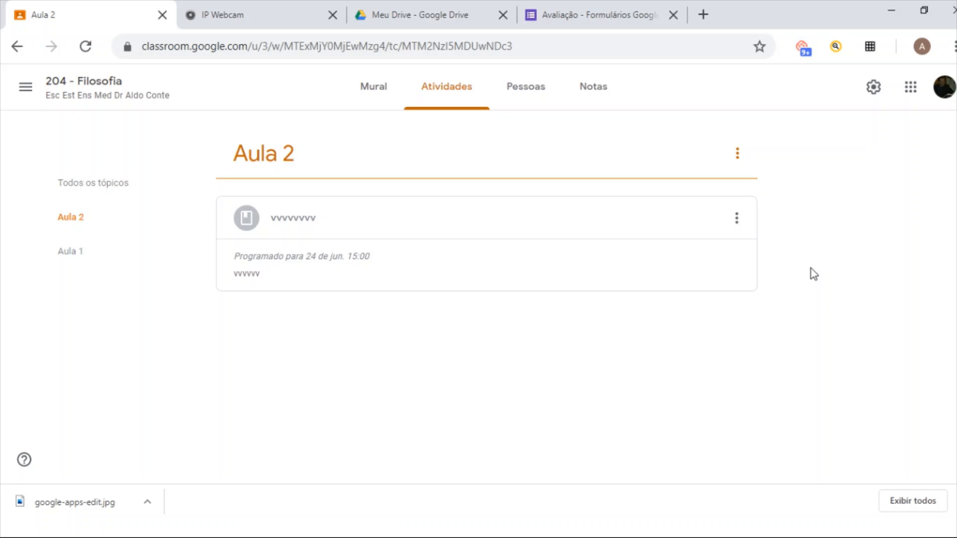
left_click(378, 97)
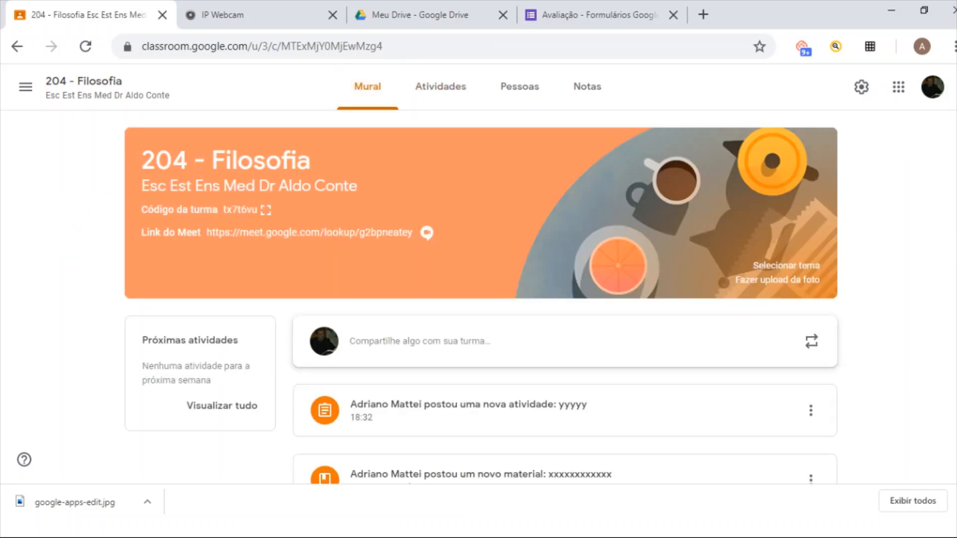
scroll(566, 299, "down", 7)
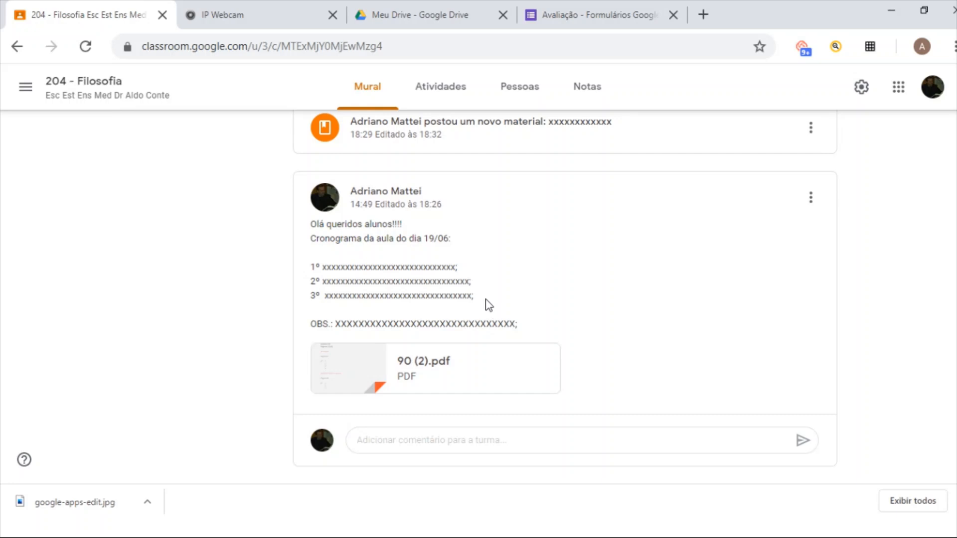
scroll(482, 297, "up", 7)
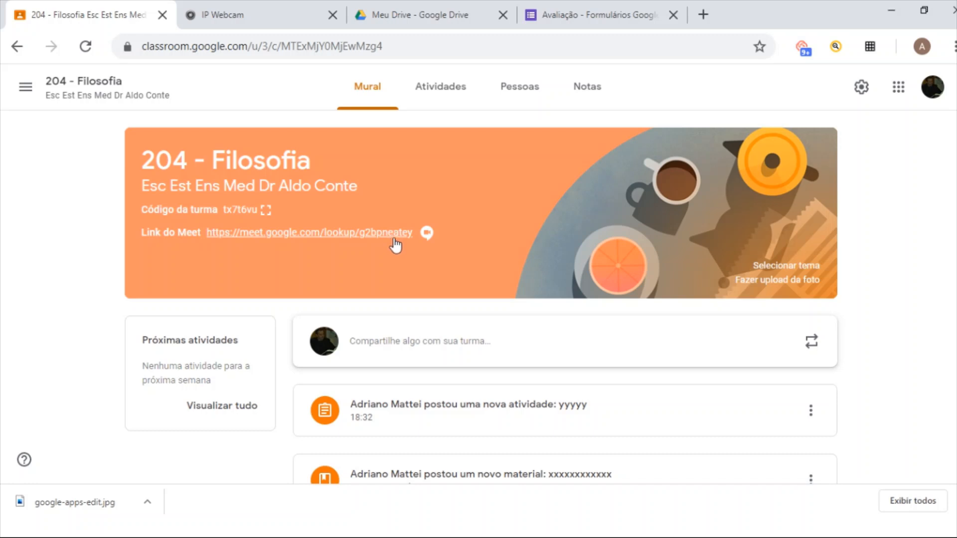
scroll(940, 264, "down", 7)
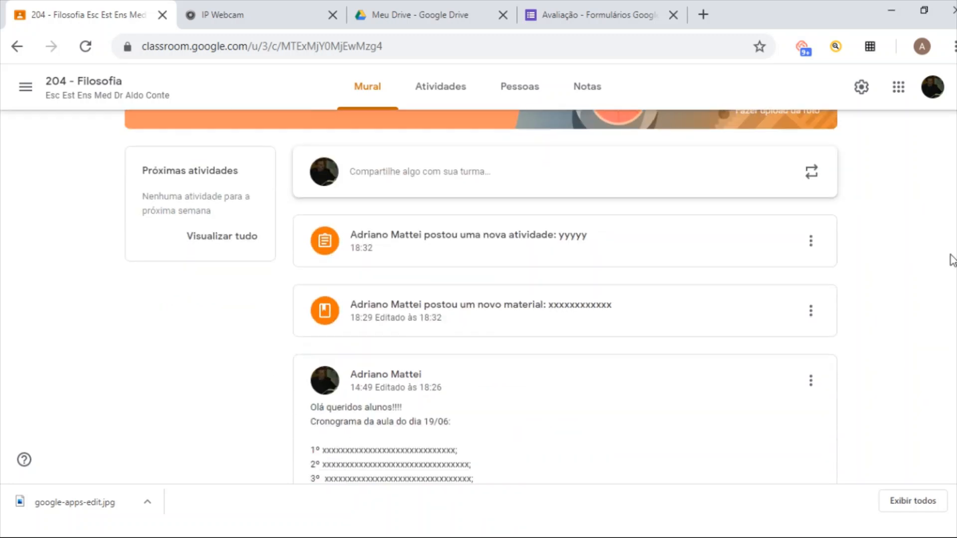
scroll(932, 327, "up", 2)
scroll(950, 279, "up", 2)
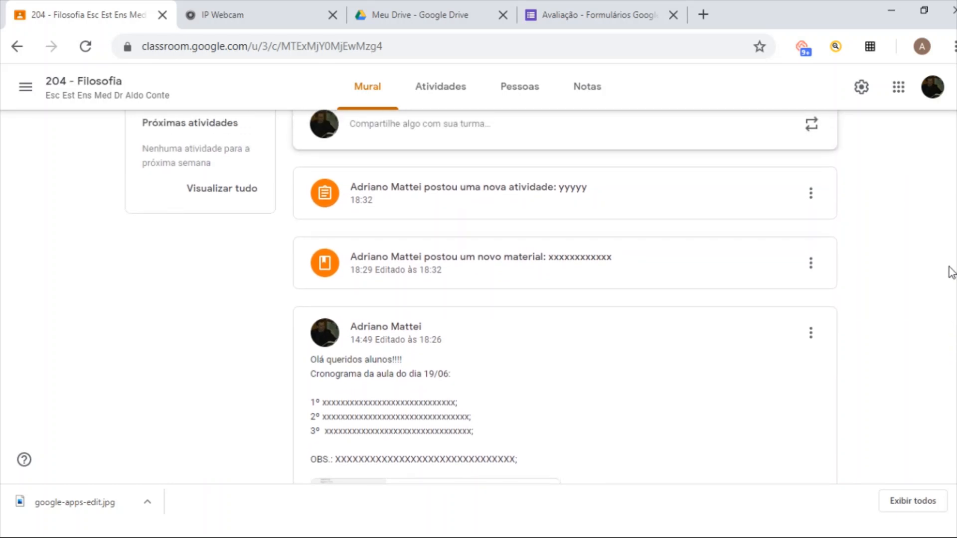
scroll(936, 285, "down", 2)
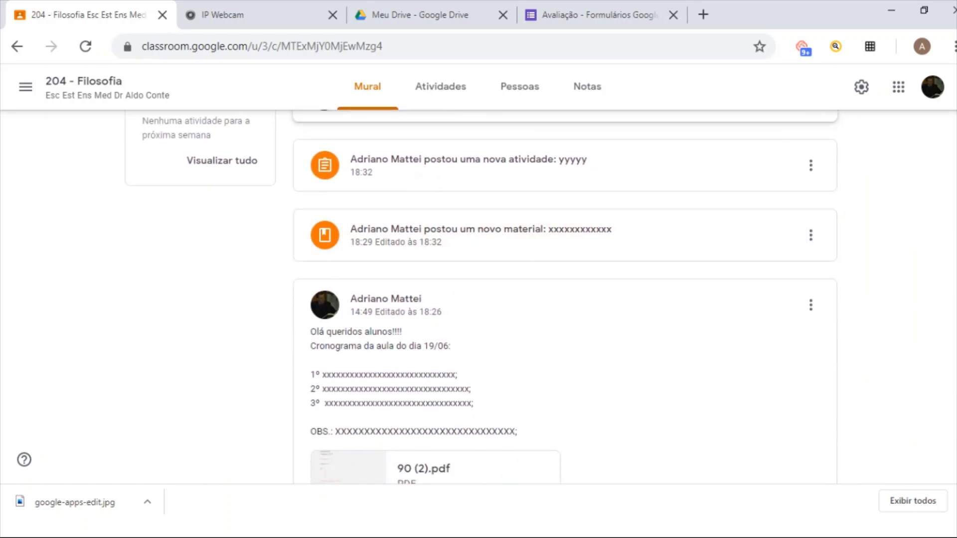
scroll(566, 299, "up", 3)
scroll(566, 299, "down", 2)
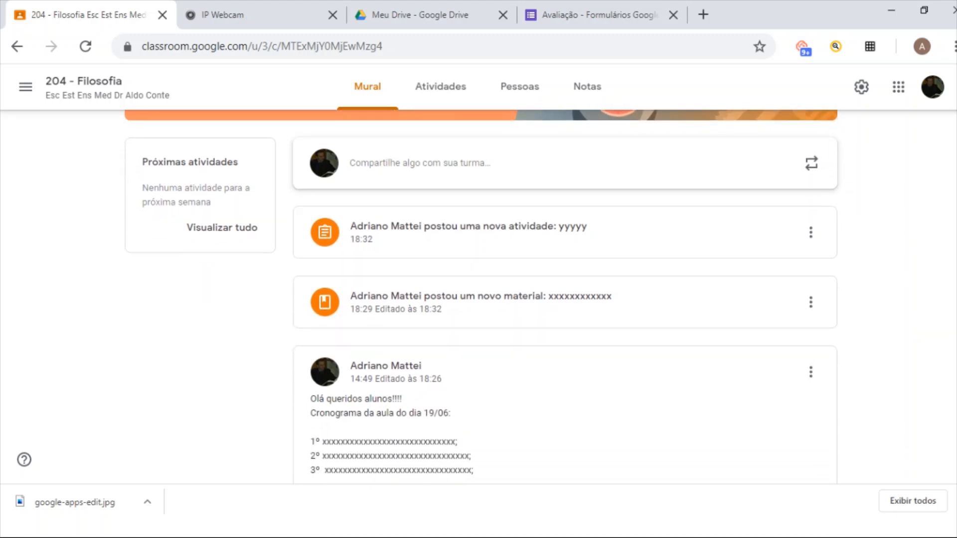
scroll(482, 296, "up", 3)
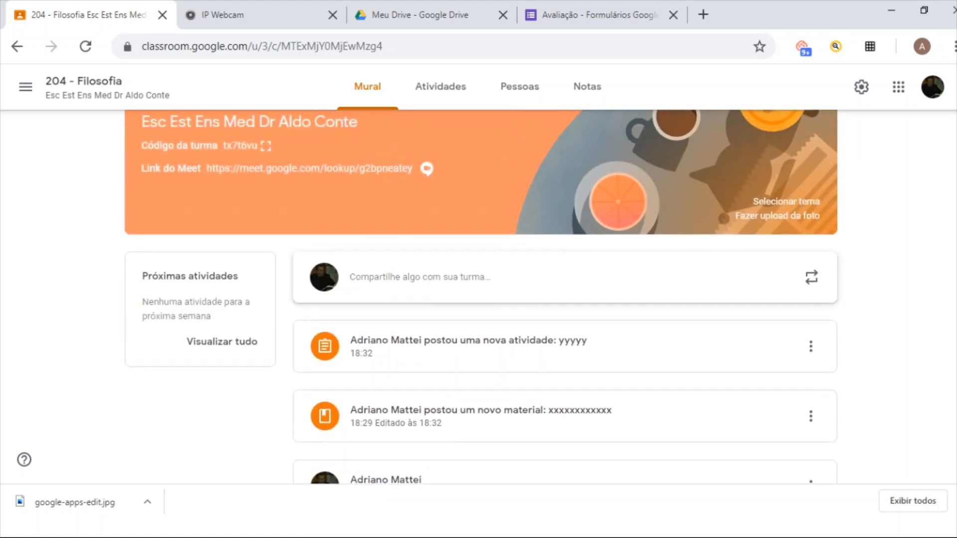
scroll(482, 297, "up", 1)
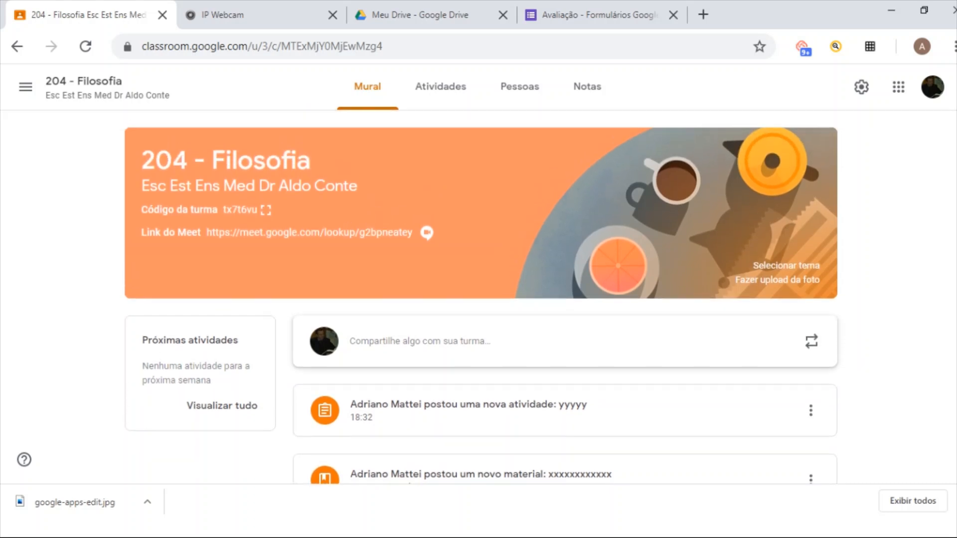